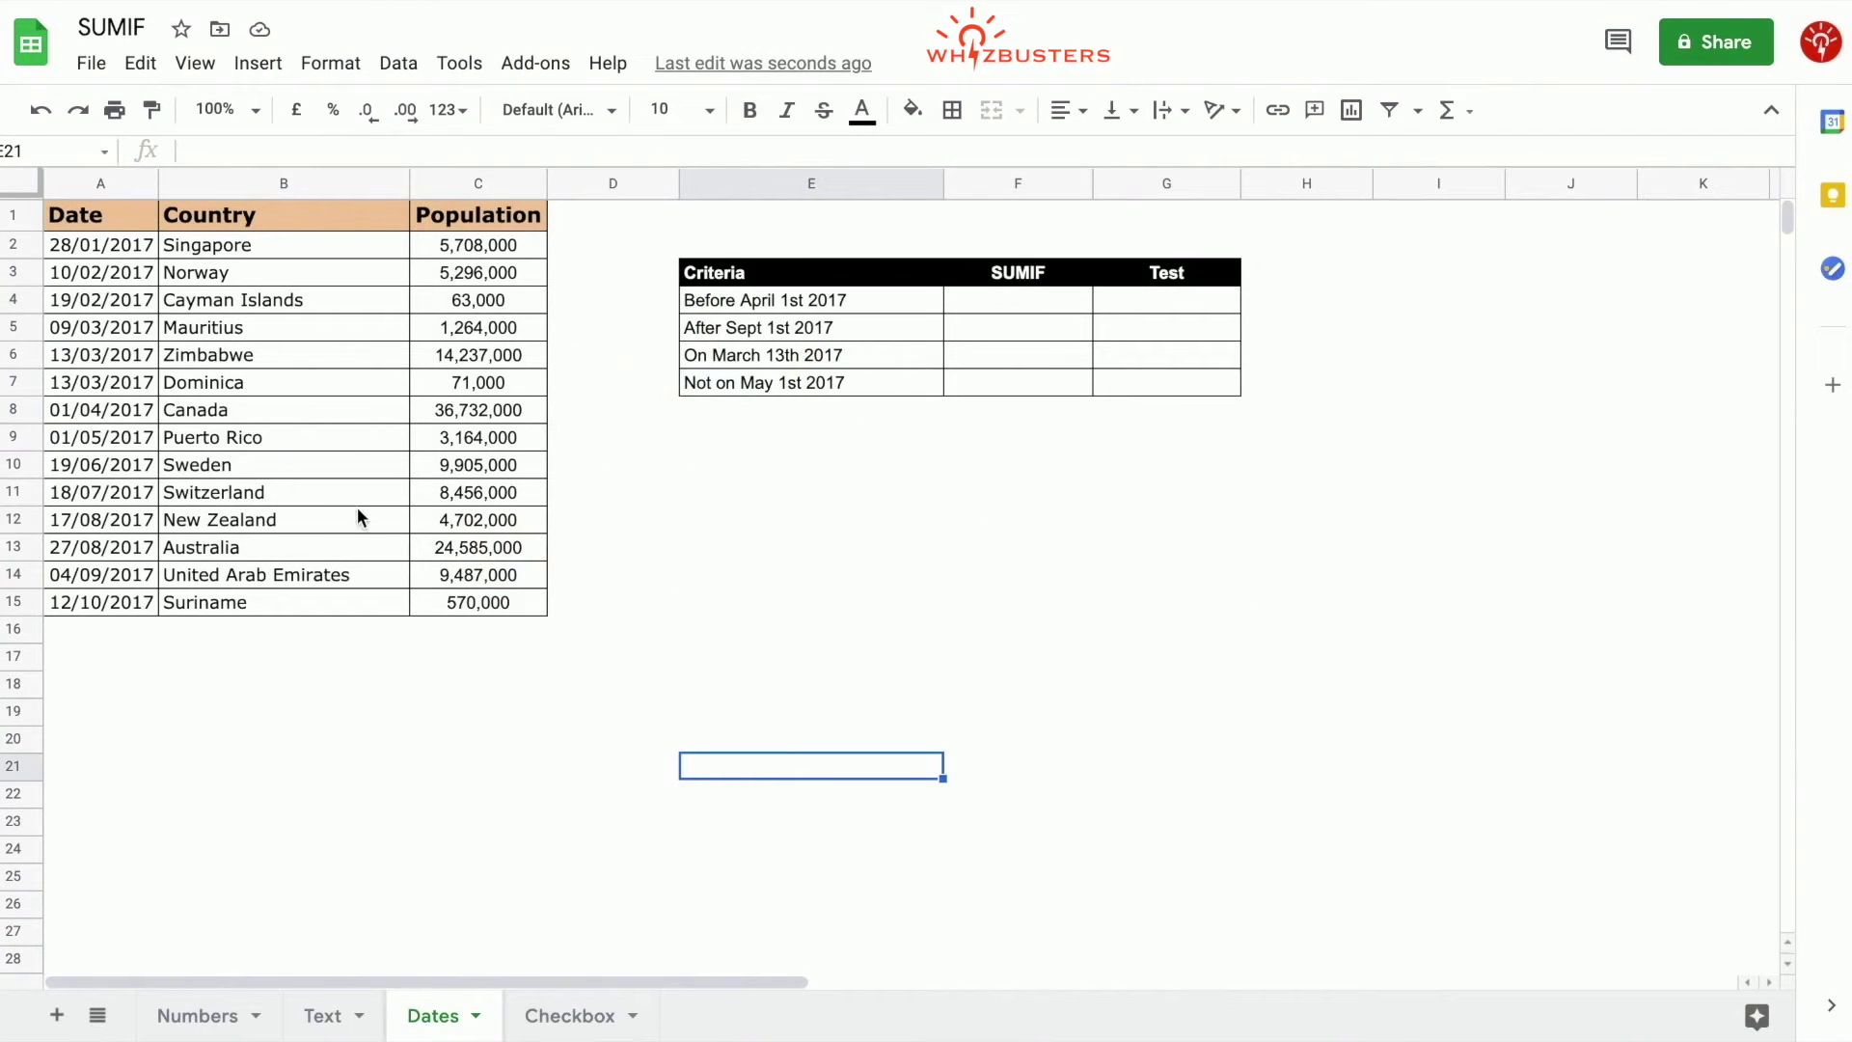
# Start a SUMIF in F4 using the absolute date range $A$2:$A$15 as criteria range
pyautogui.click(836, 305)
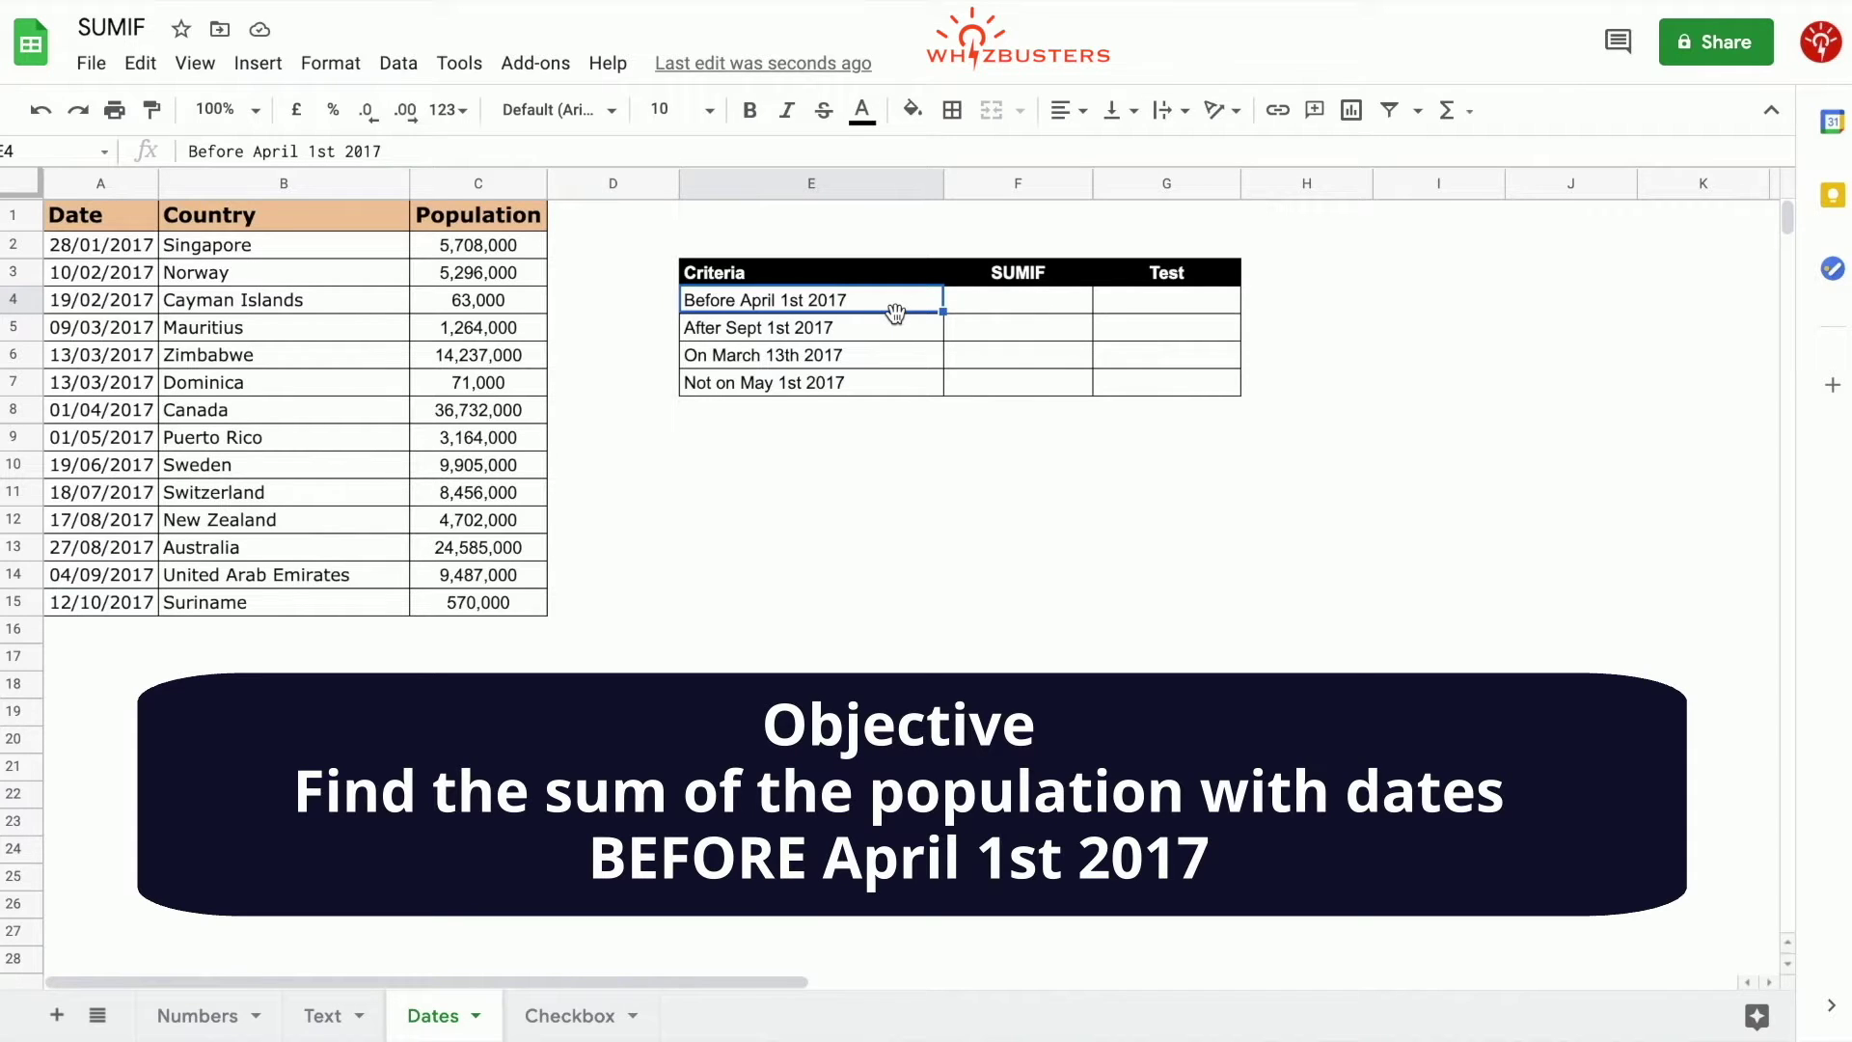
pyautogui.click(997, 303)
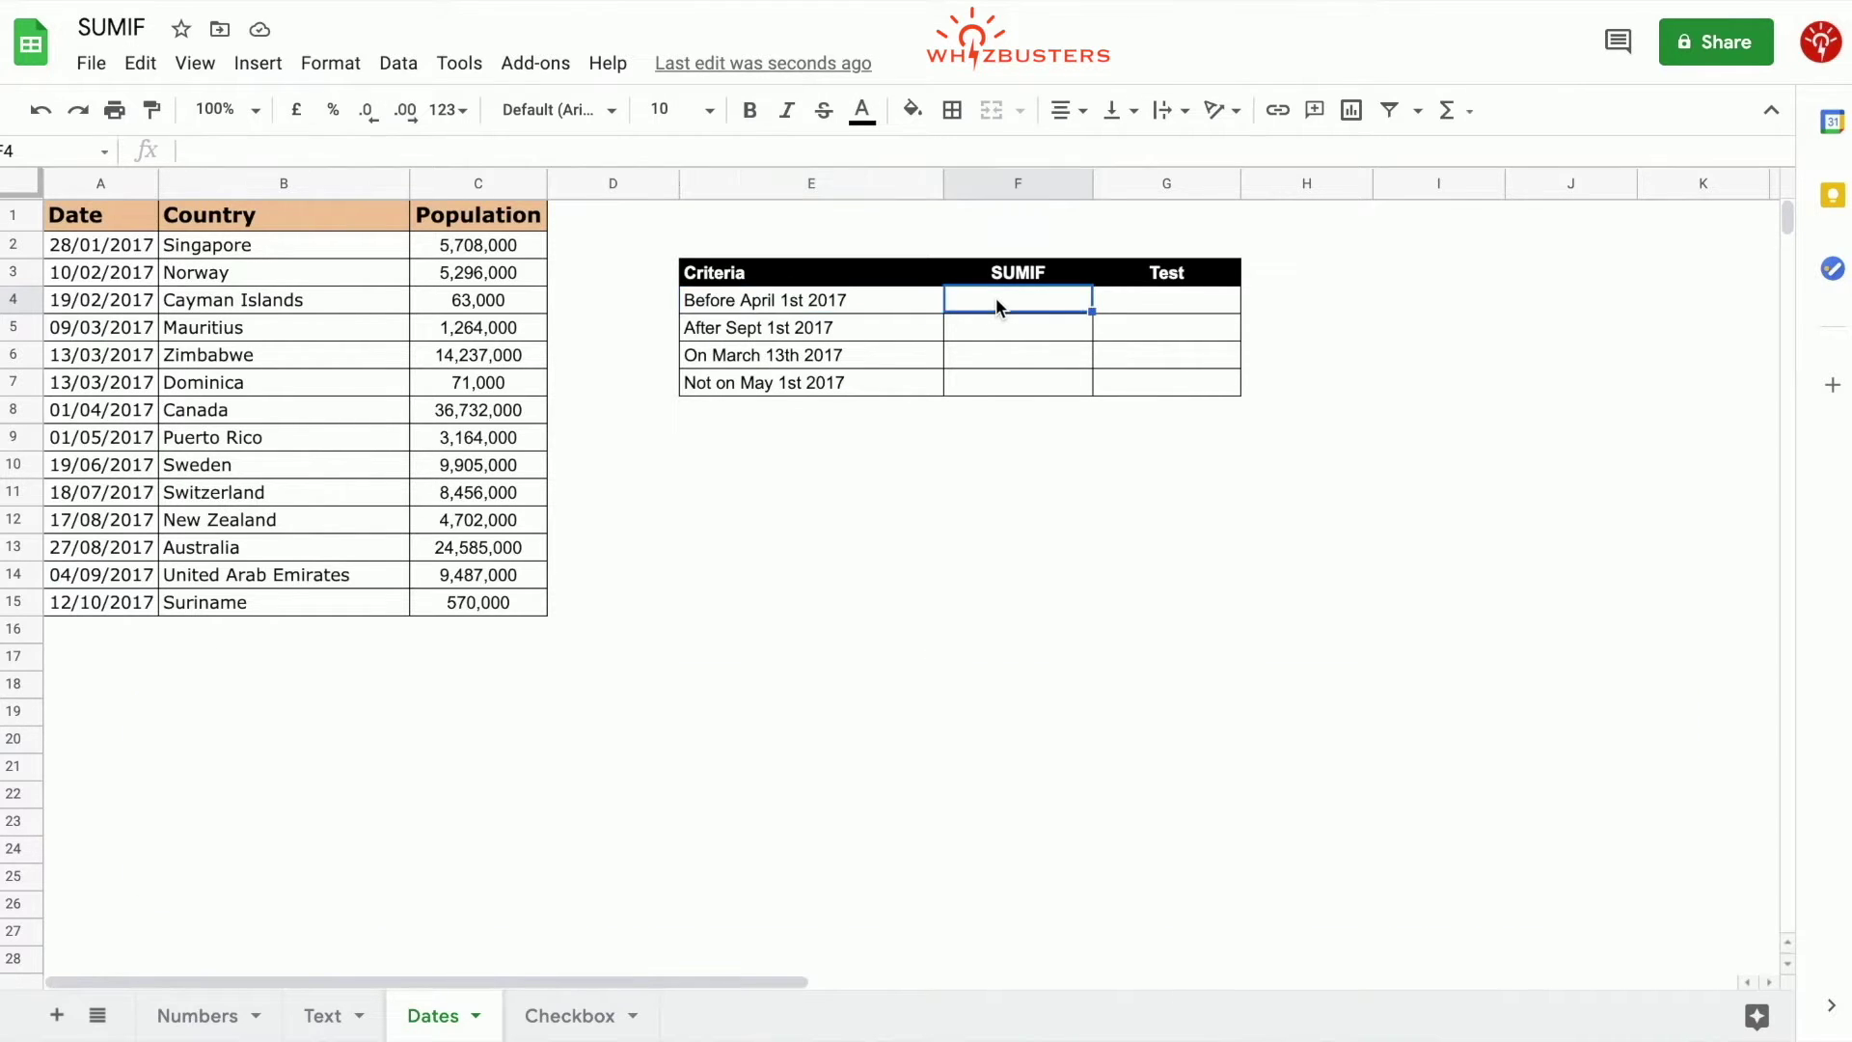
pyautogui.write('=sumif(')
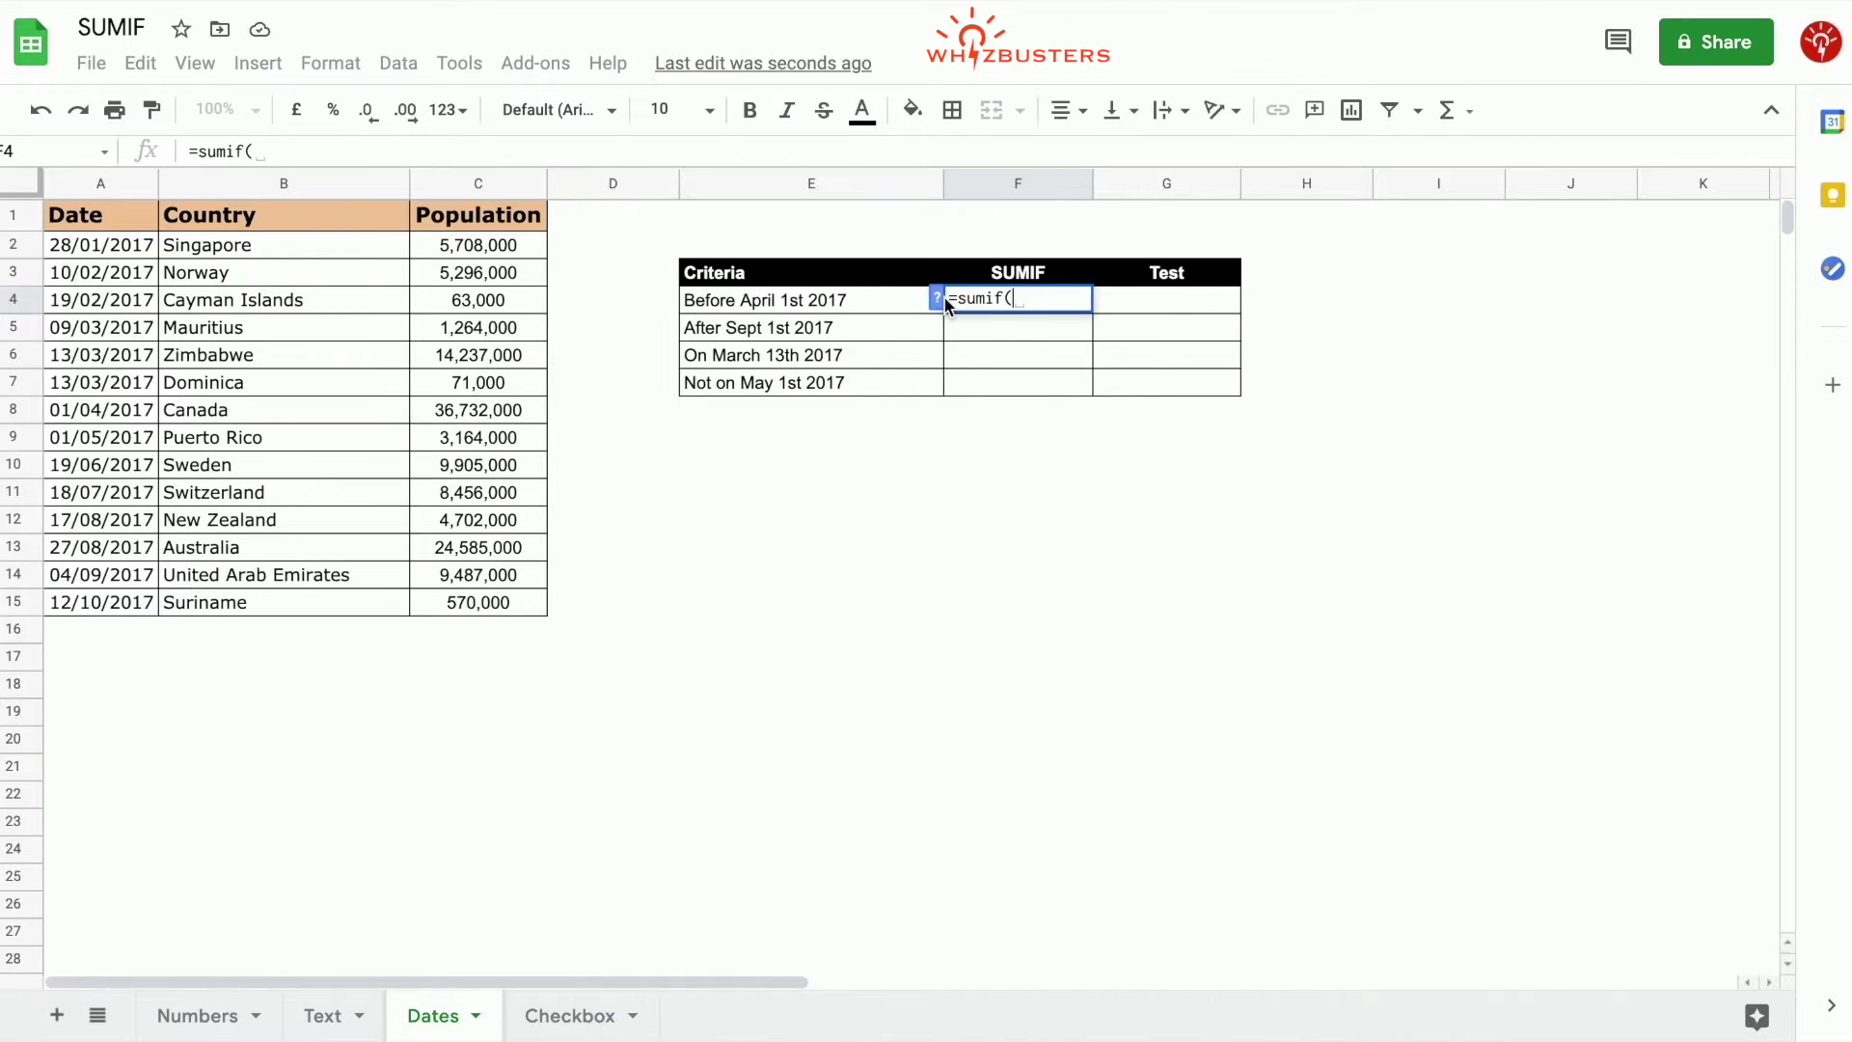
pyautogui.click(937, 298)
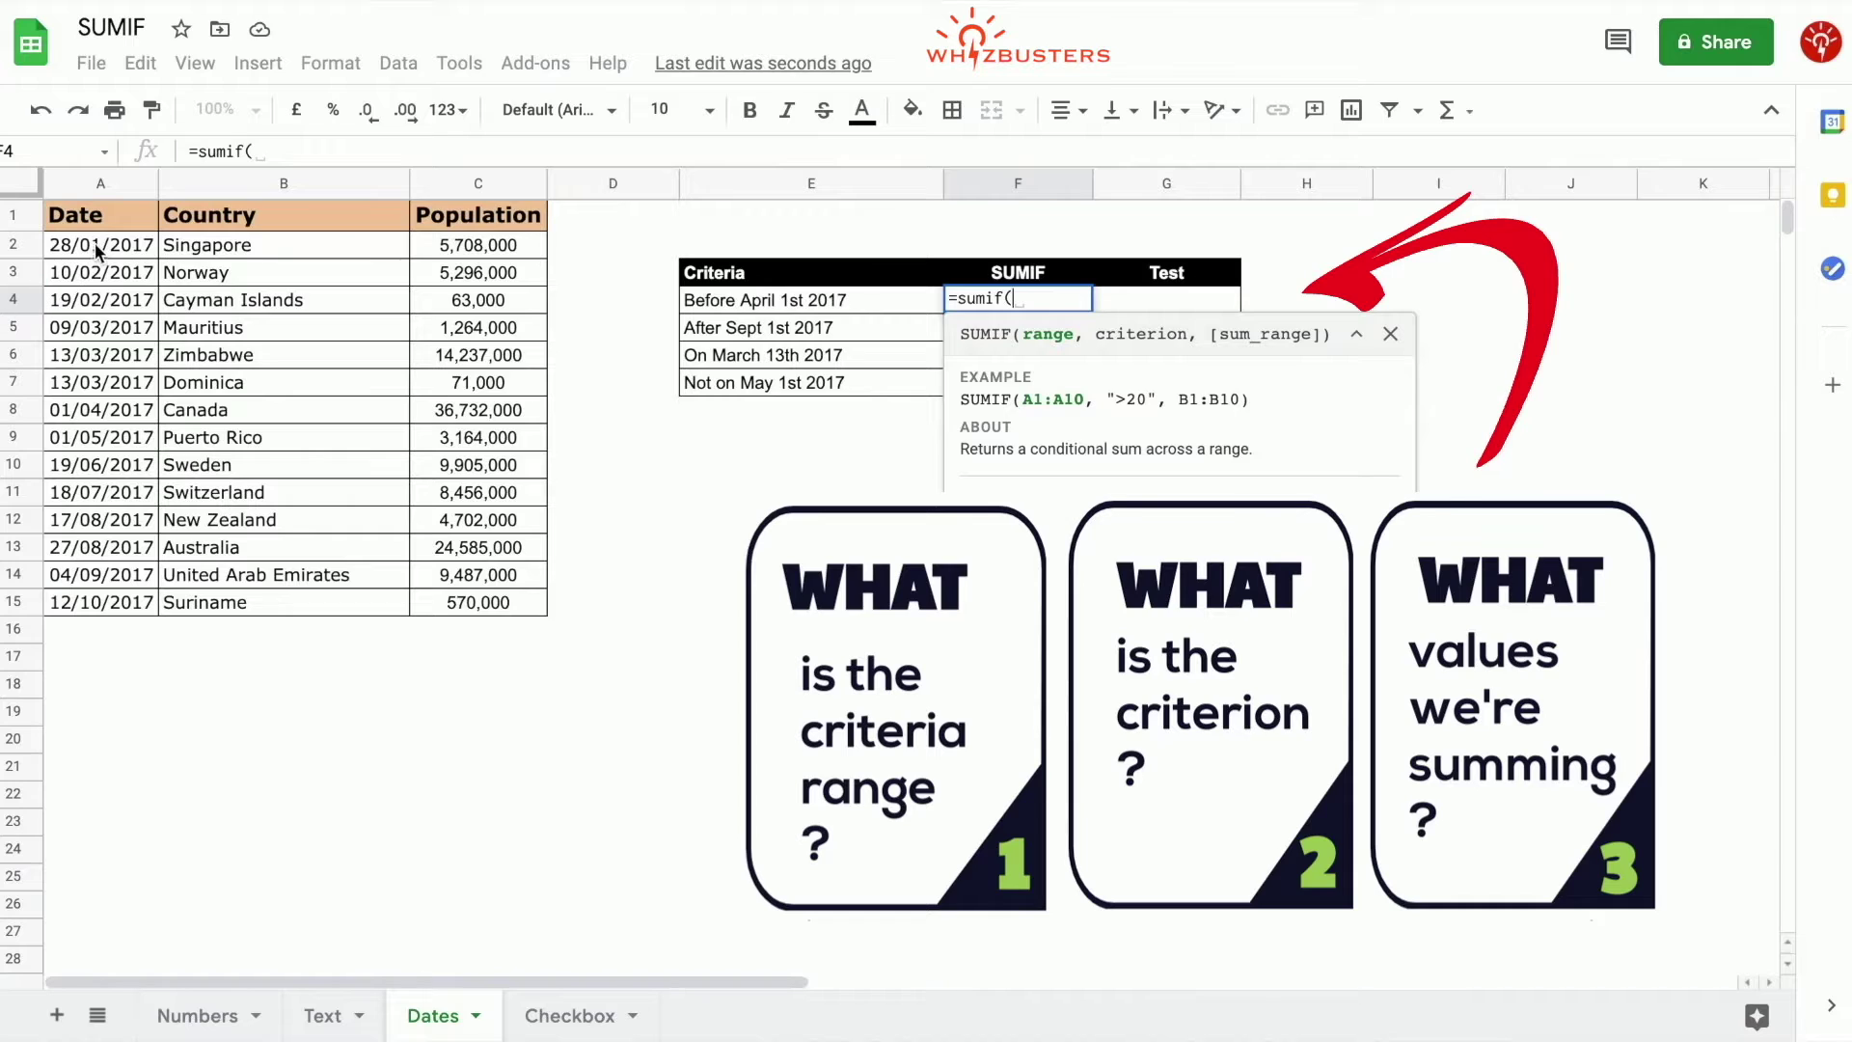
pyautogui.moveTo(96, 243); pyautogui.dragTo(112, 598)
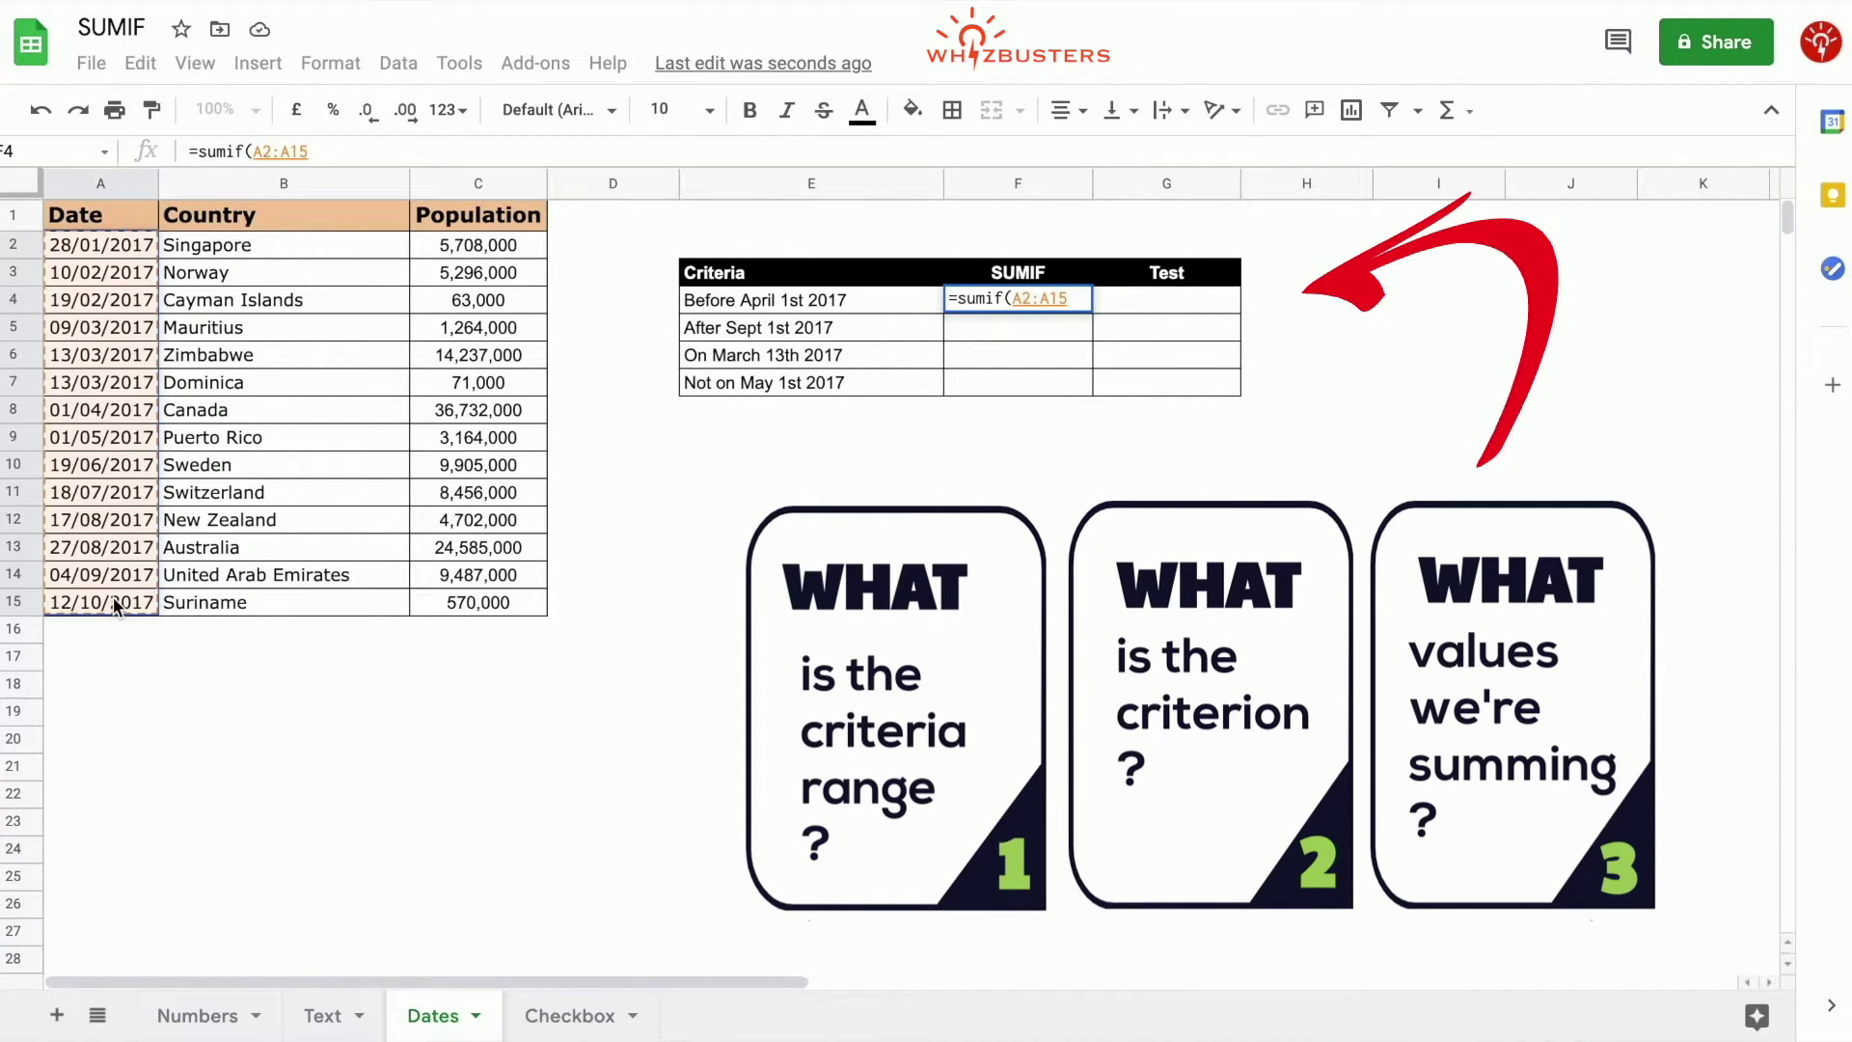
pyautogui.write(',')
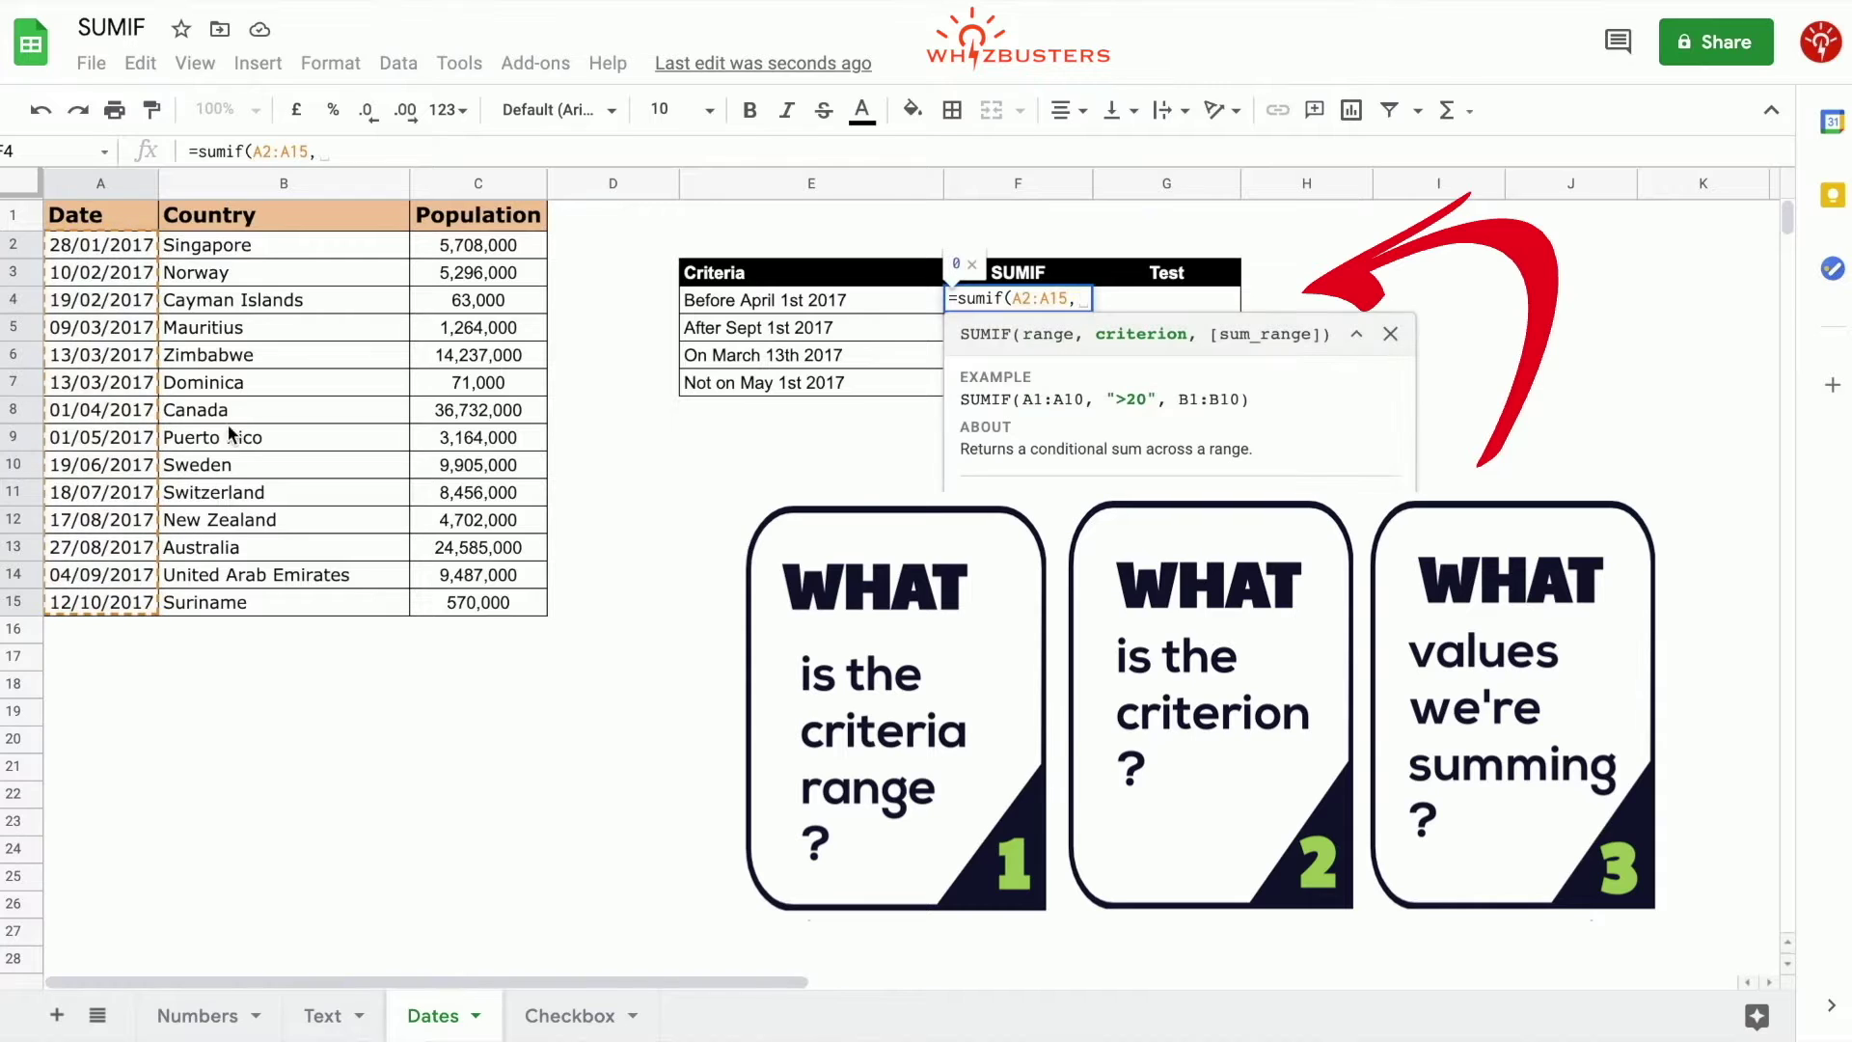
pyautogui.click(288, 154)
pyautogui.press('F4')
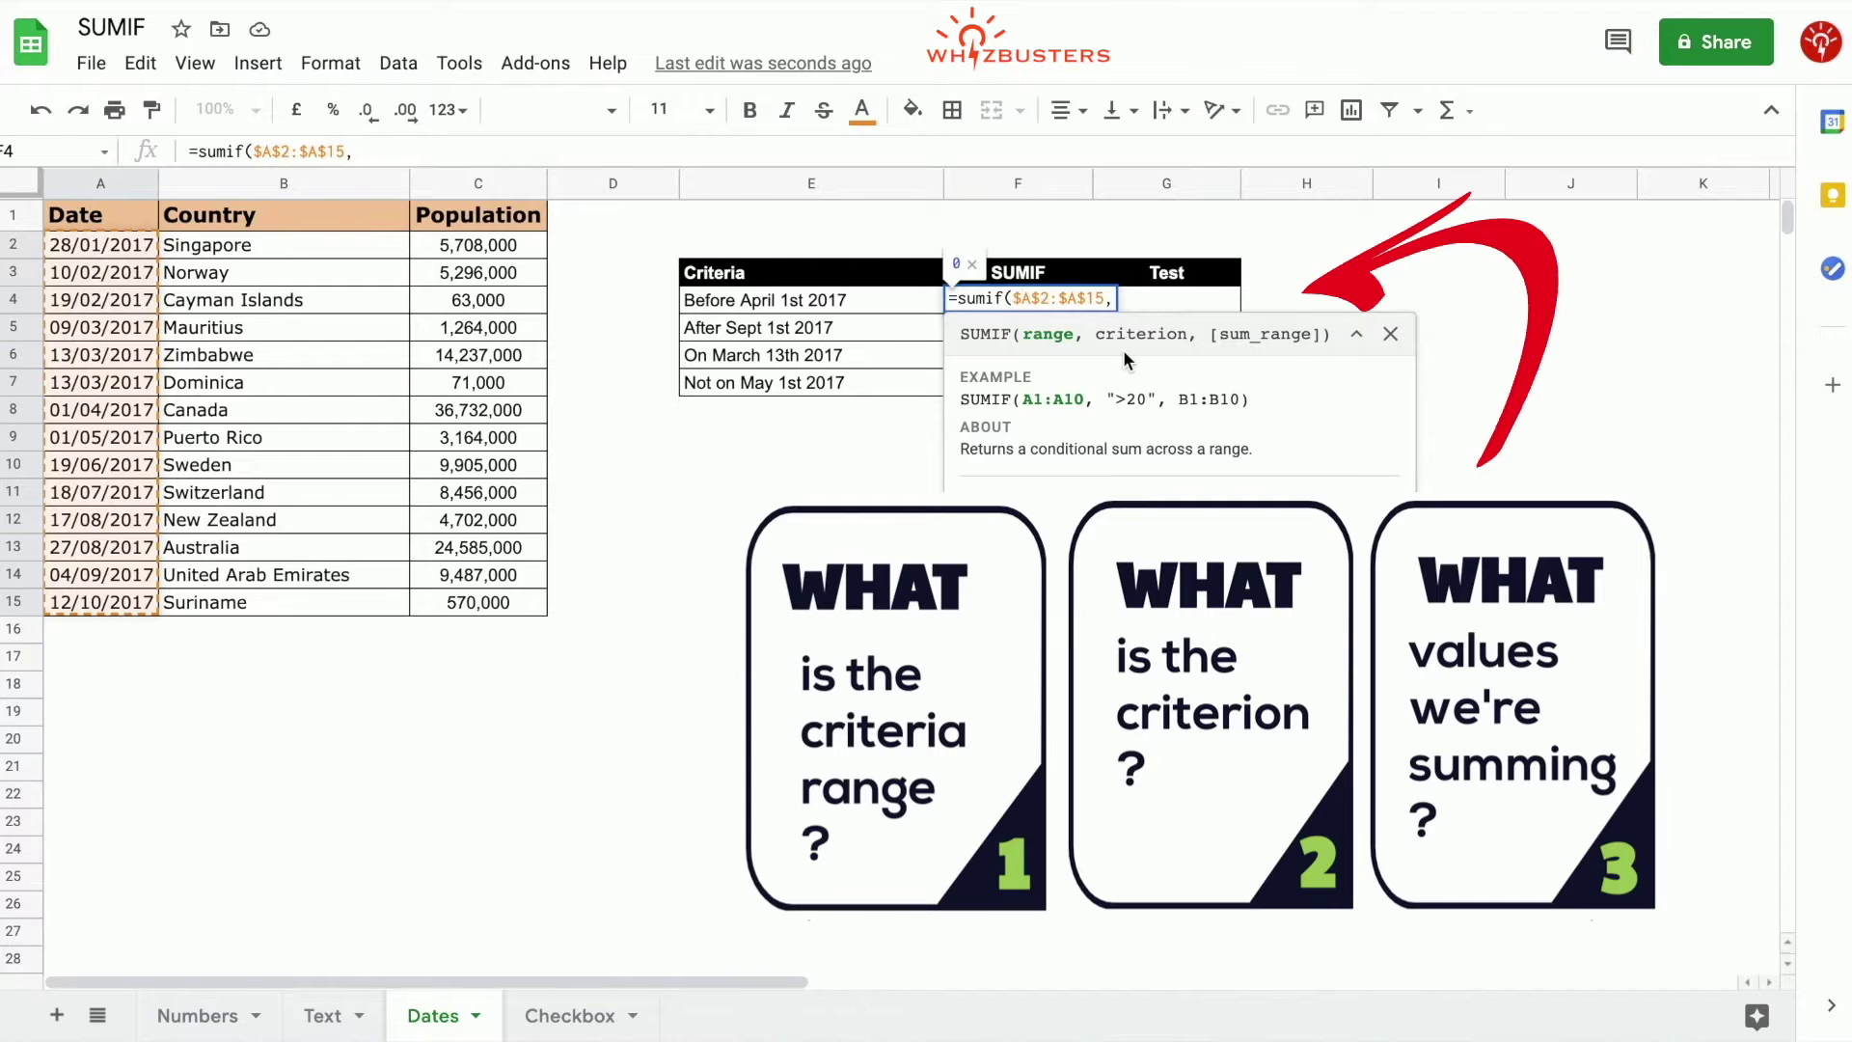
# Add criterion "<2017/04/01" and absolute sum range $C$2:$C$15, returning 26,639,000
pyautogui.write('"')
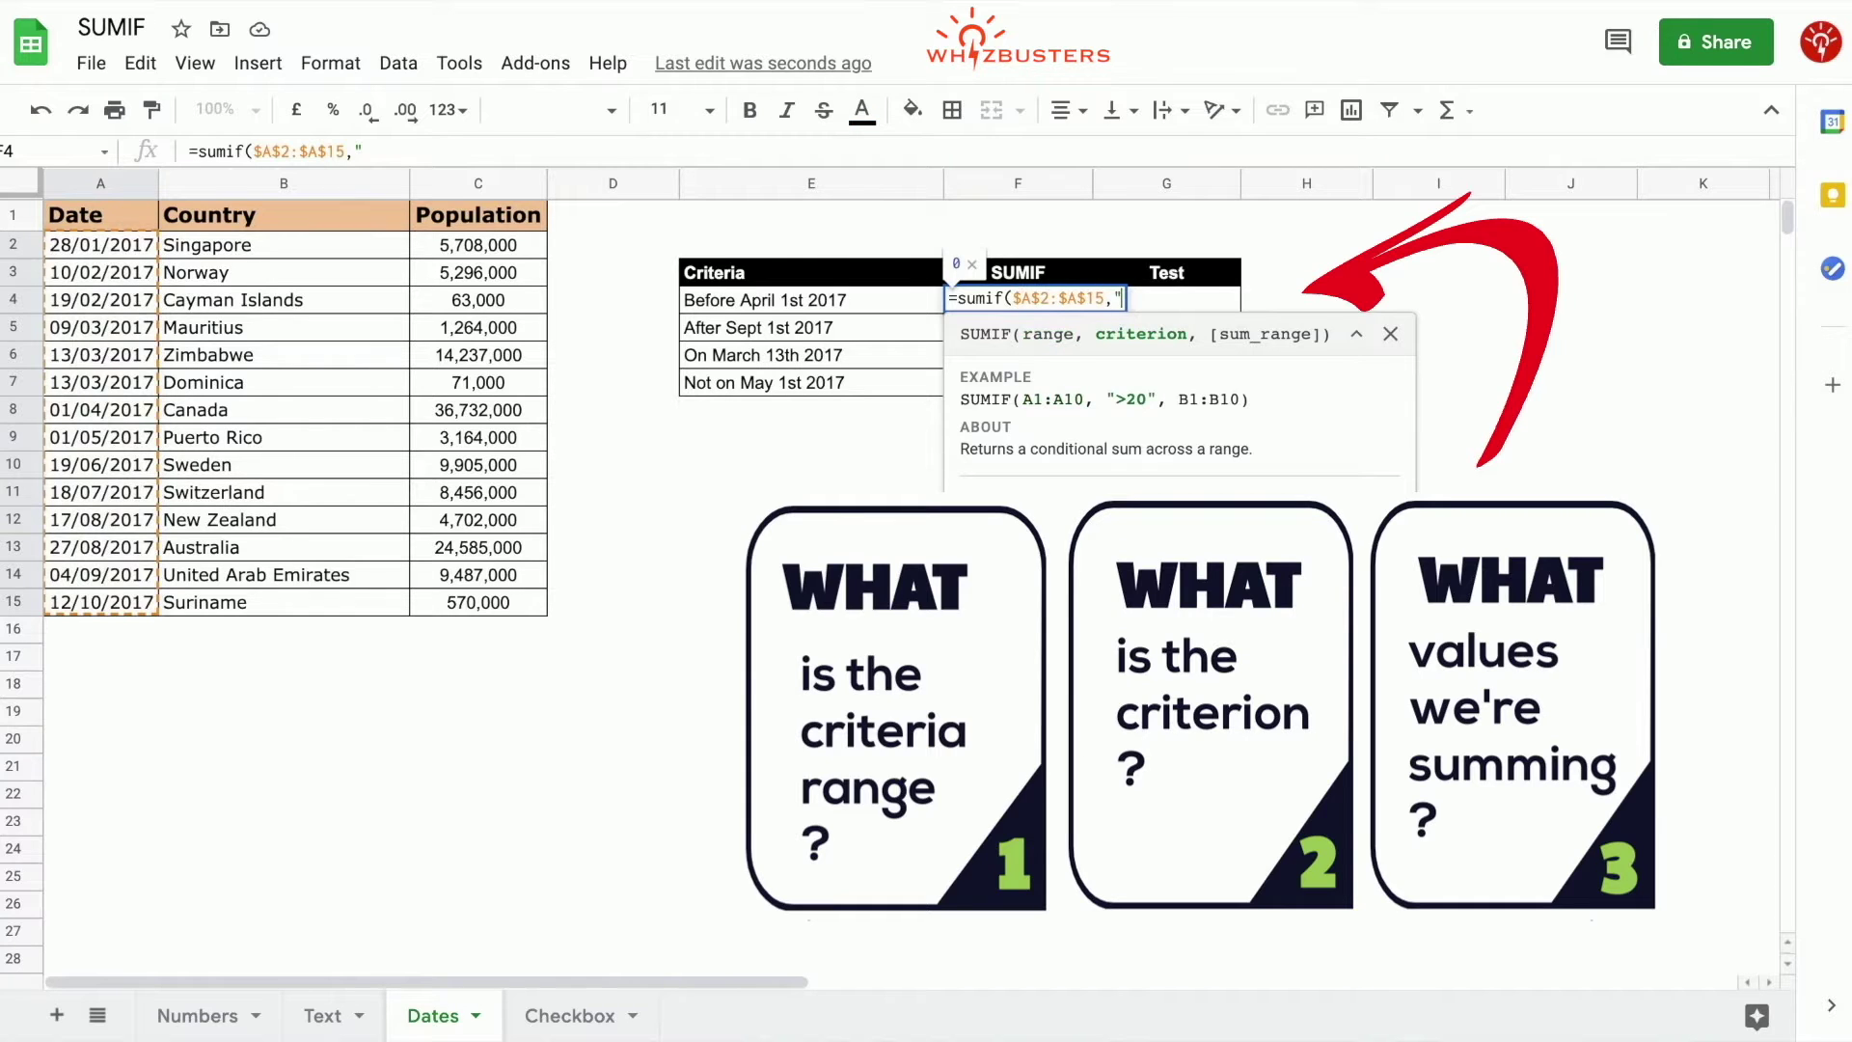
pyautogui.write('<2017/04/01')
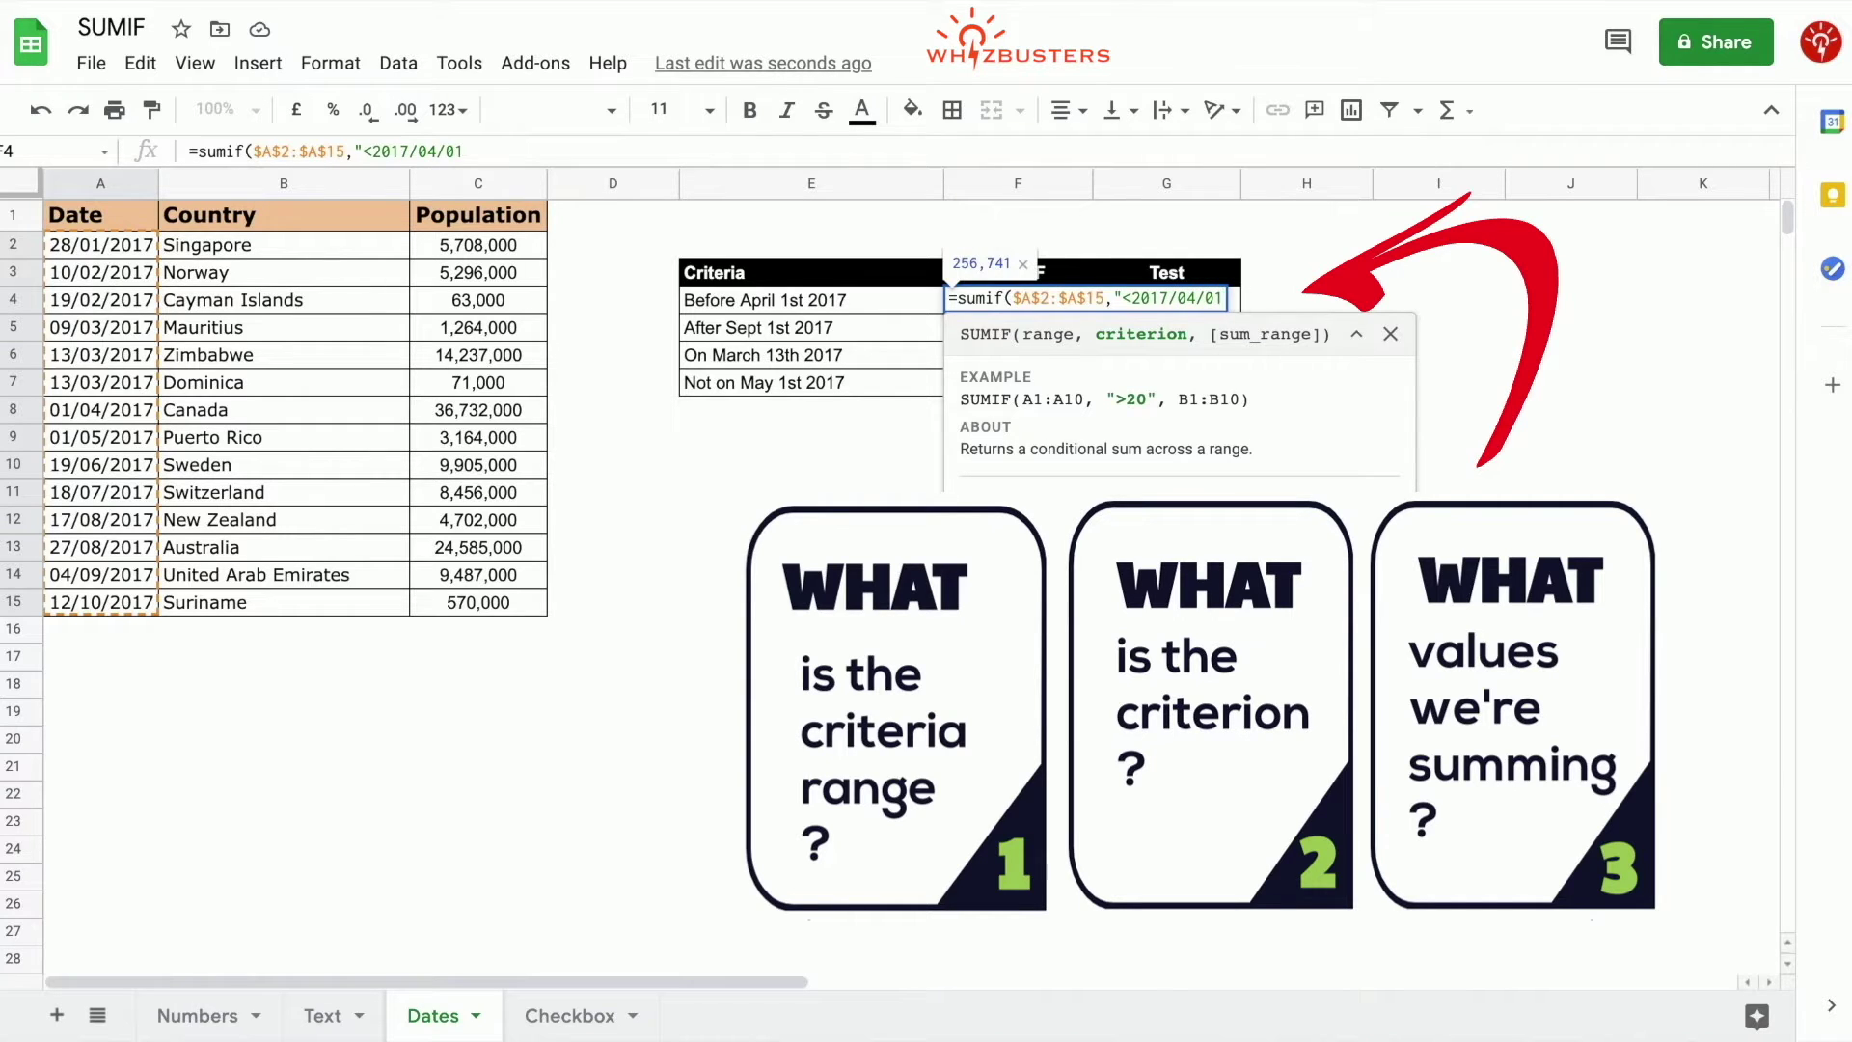
pyautogui.write('",')
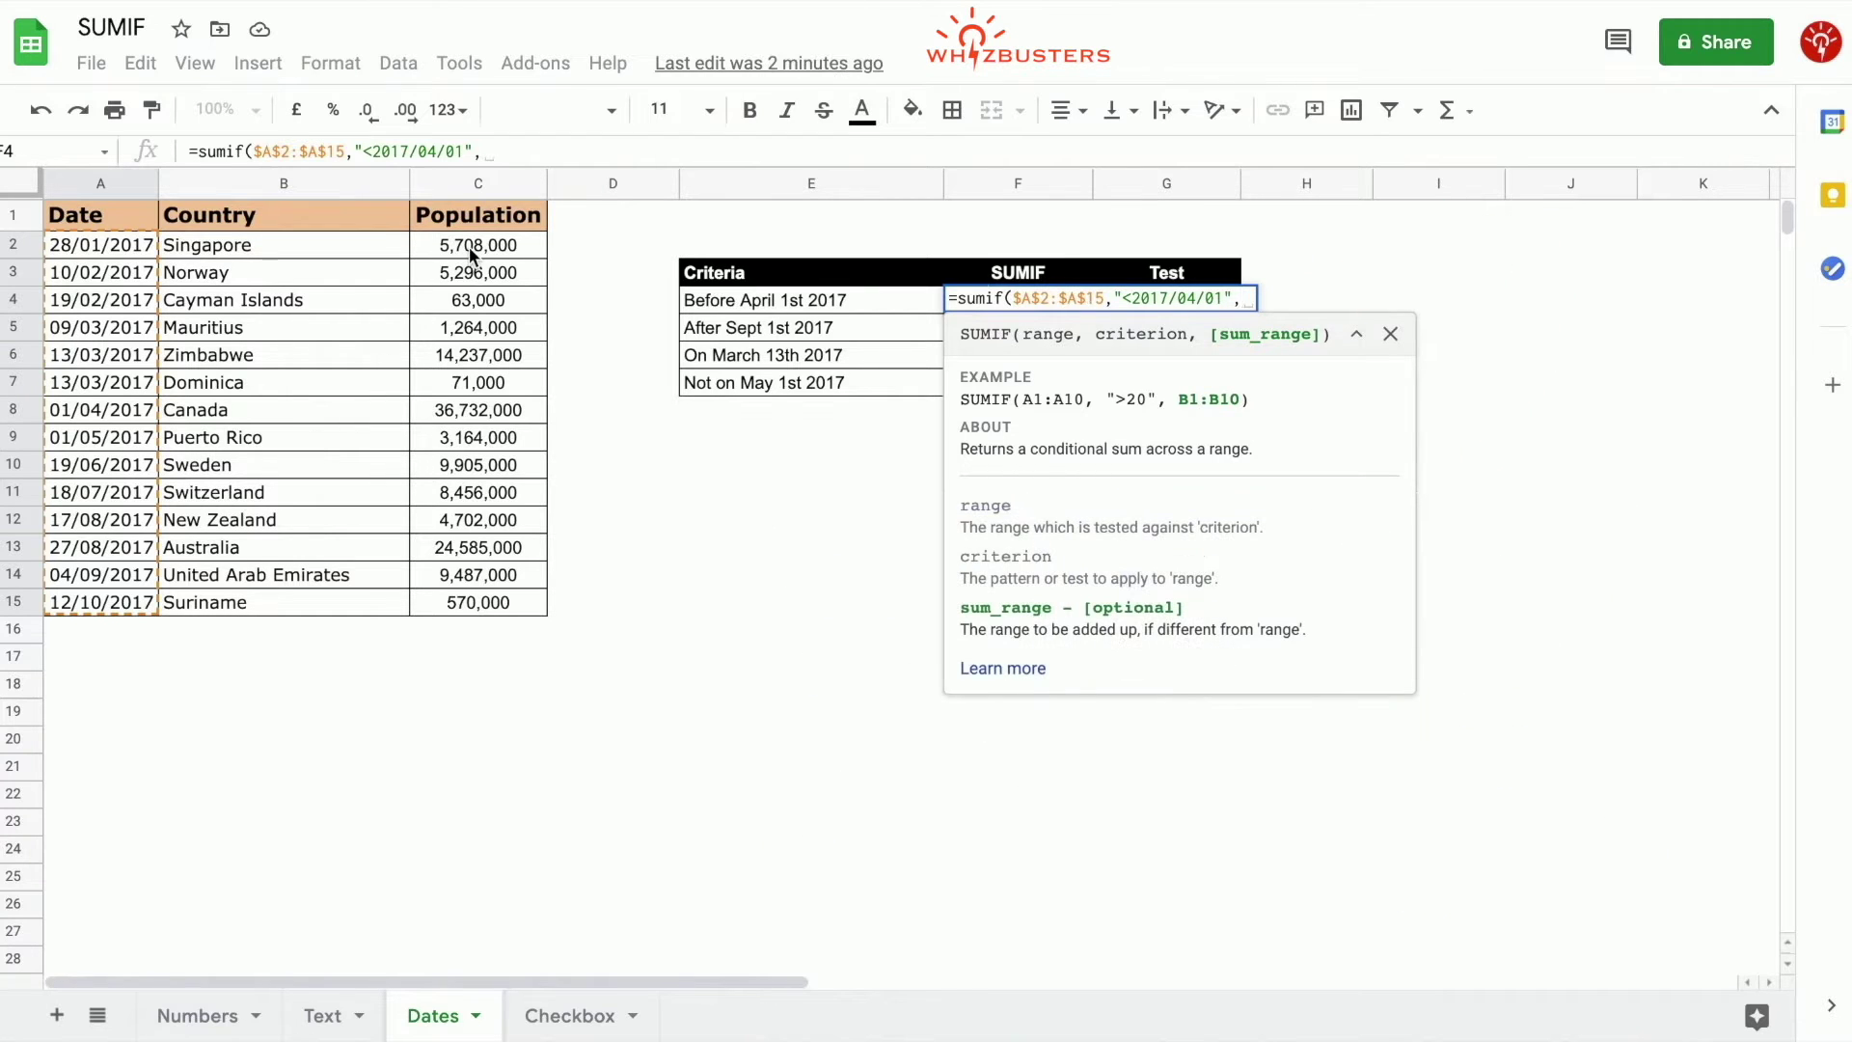
pyautogui.moveTo(469, 246); pyautogui.dragTo(466, 600)
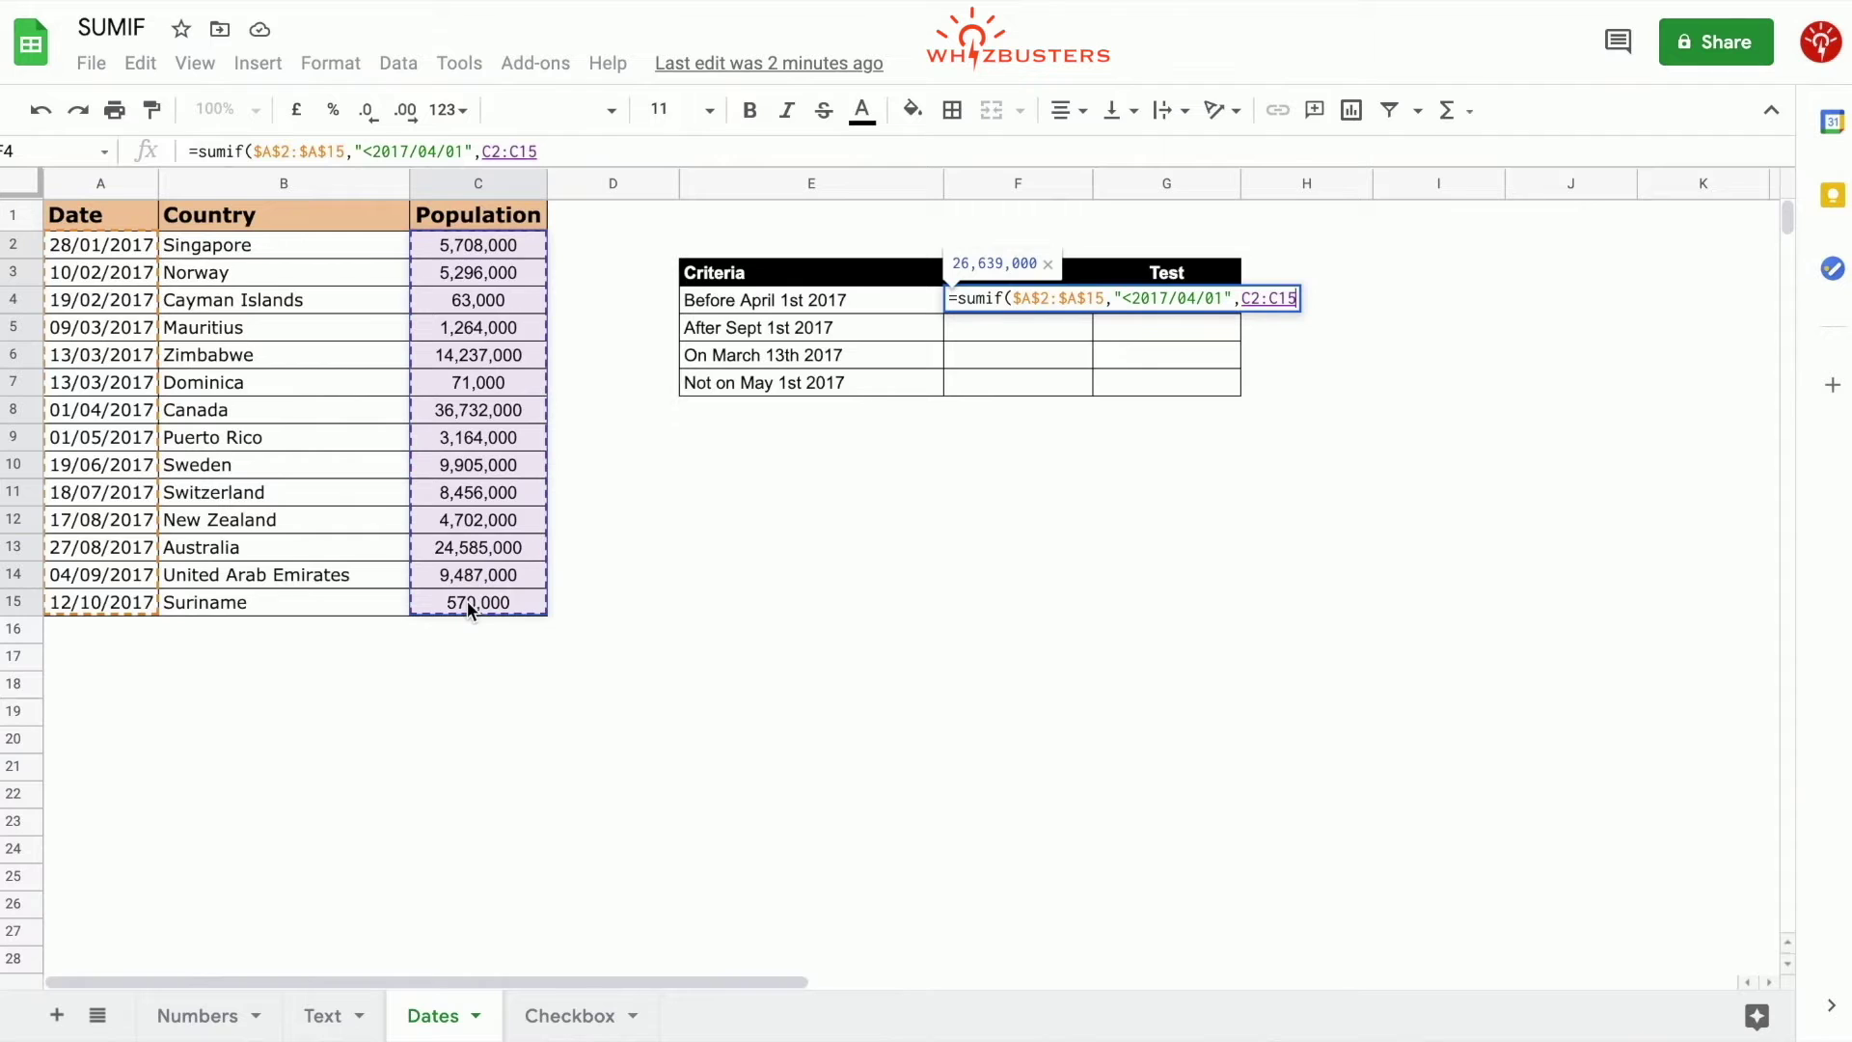
pyautogui.click(502, 149)
pyautogui.press('F4')
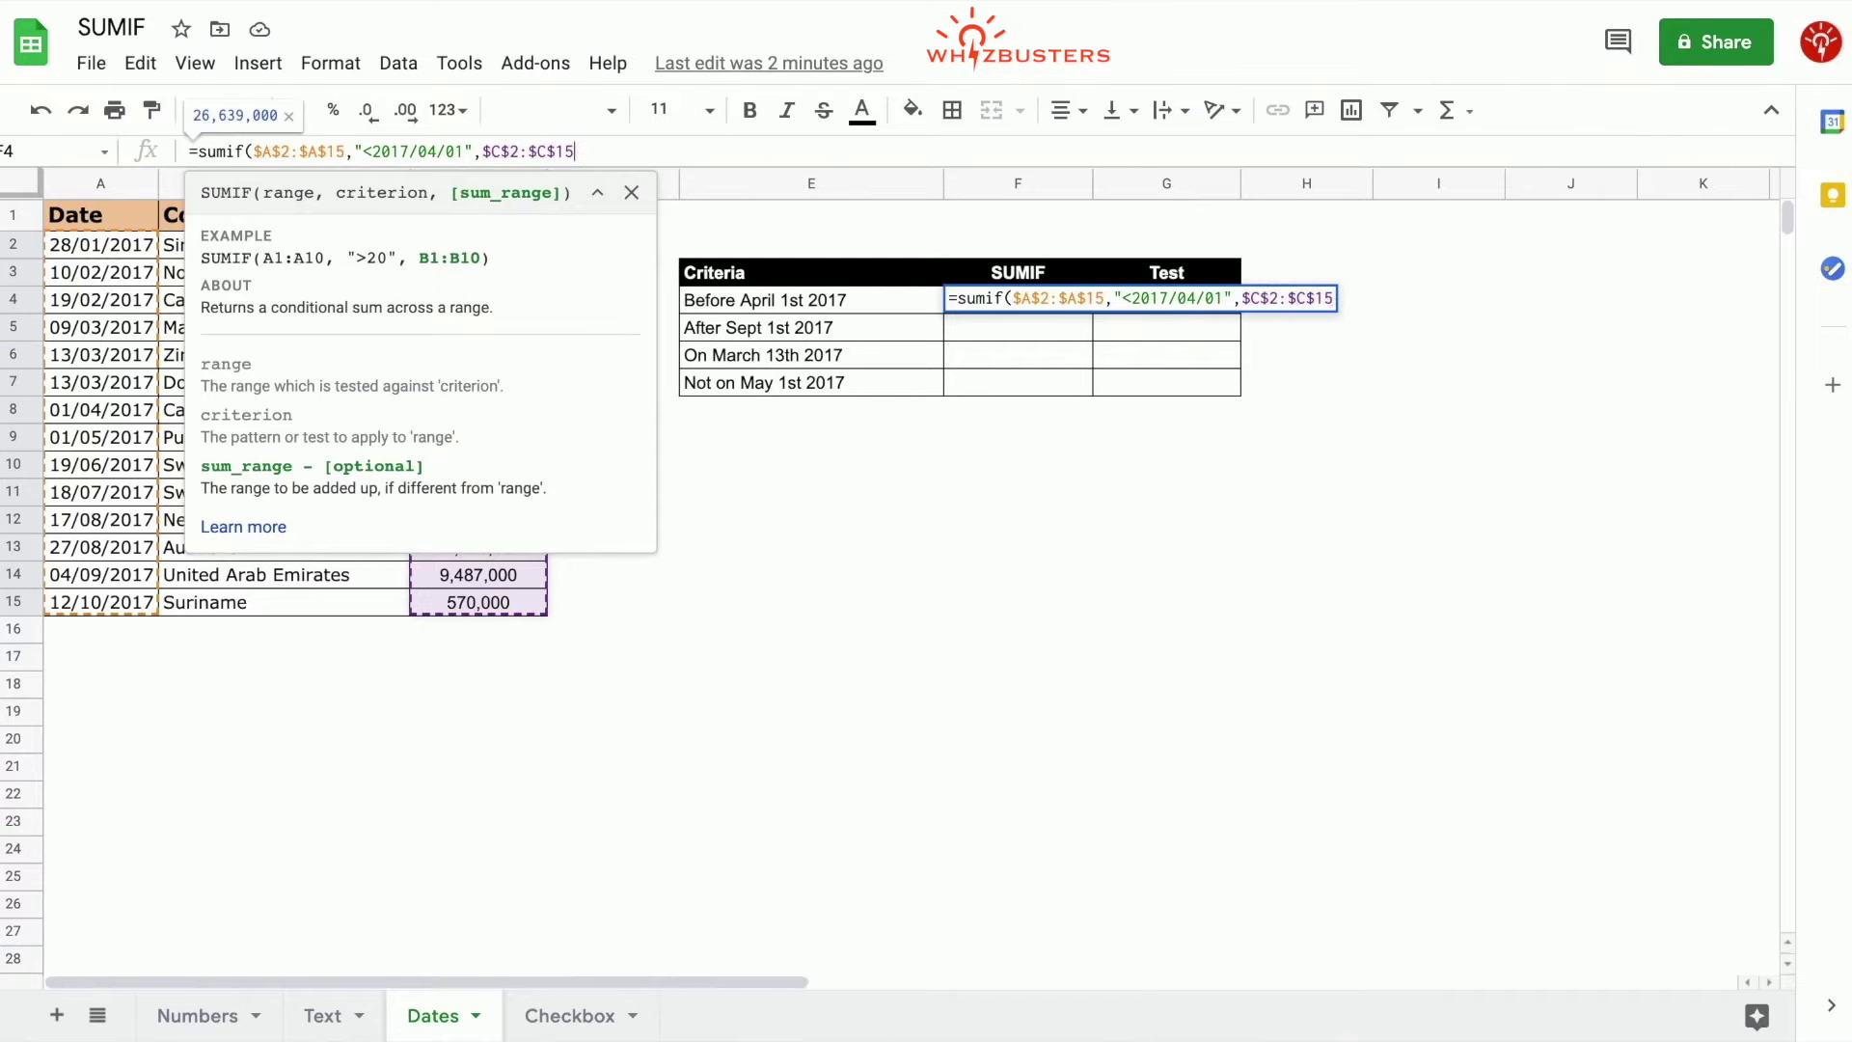
pyautogui.press('Return')
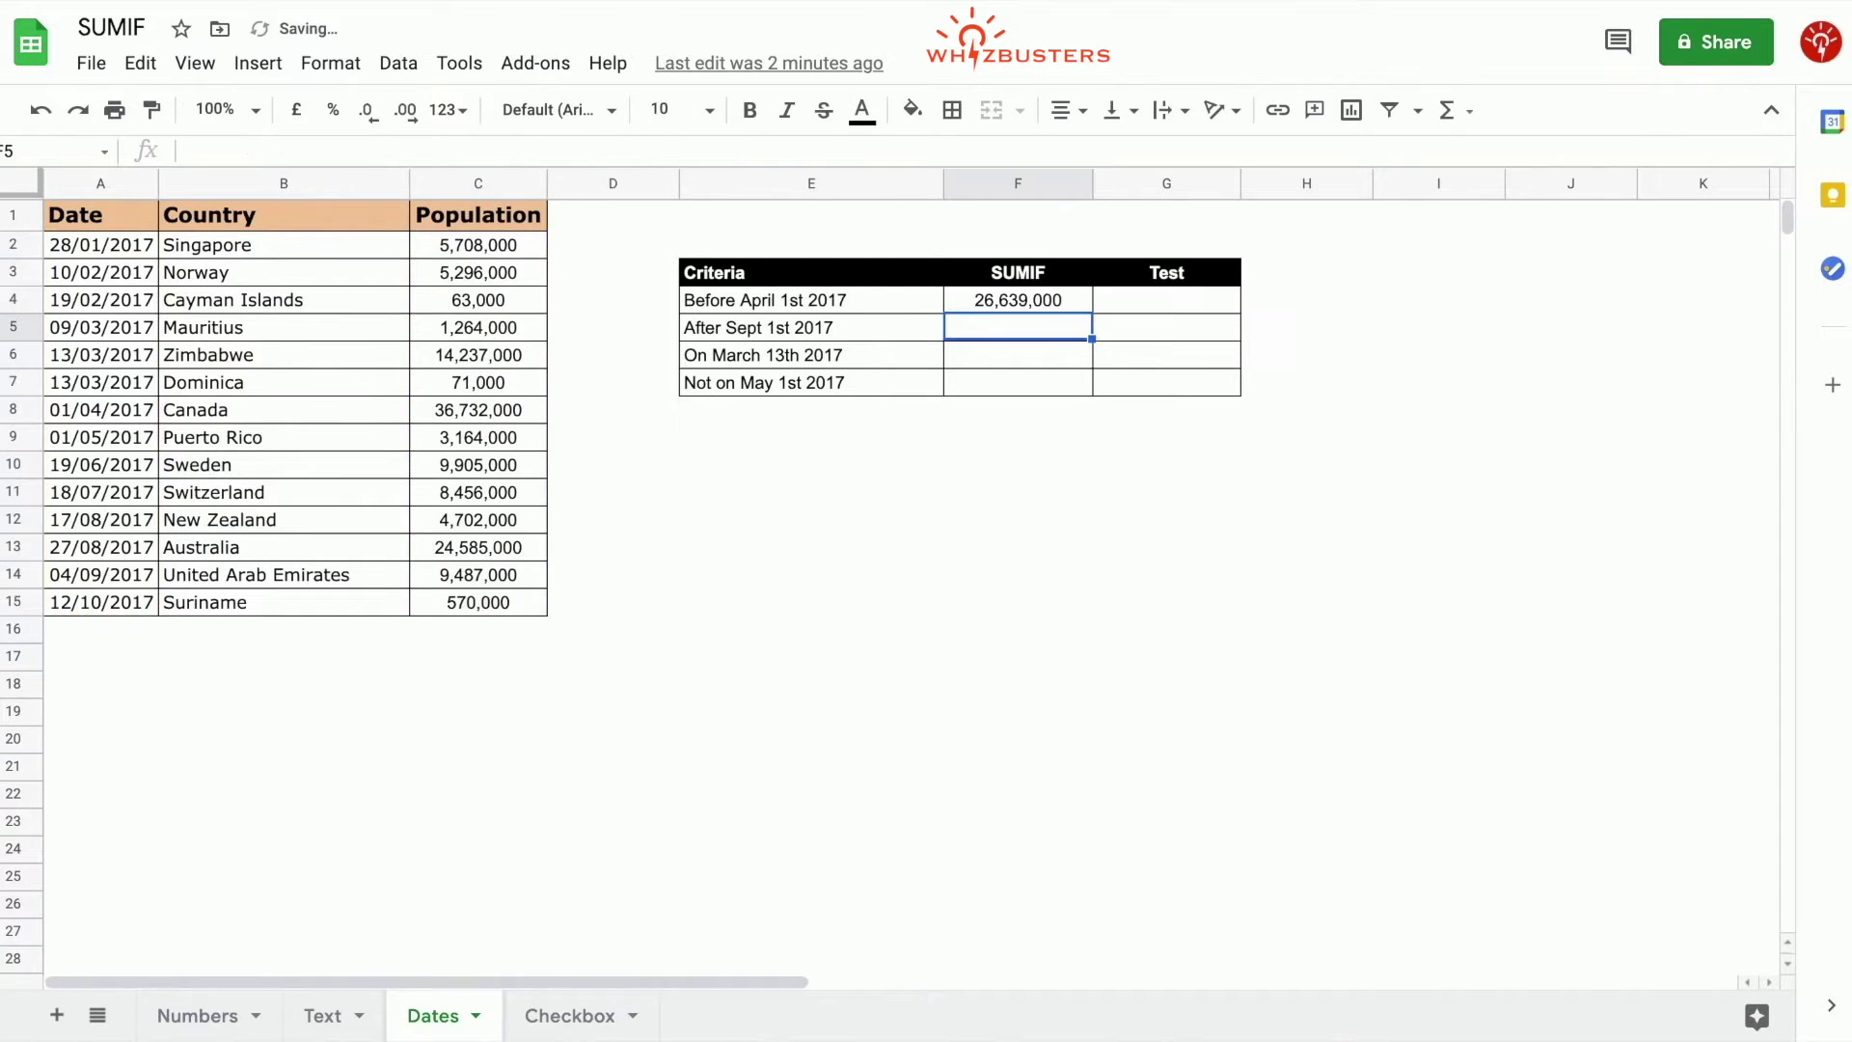
# Enter =sum(C2:C7) in G4, confirming 26,639,000
pyautogui.click(988, 301)
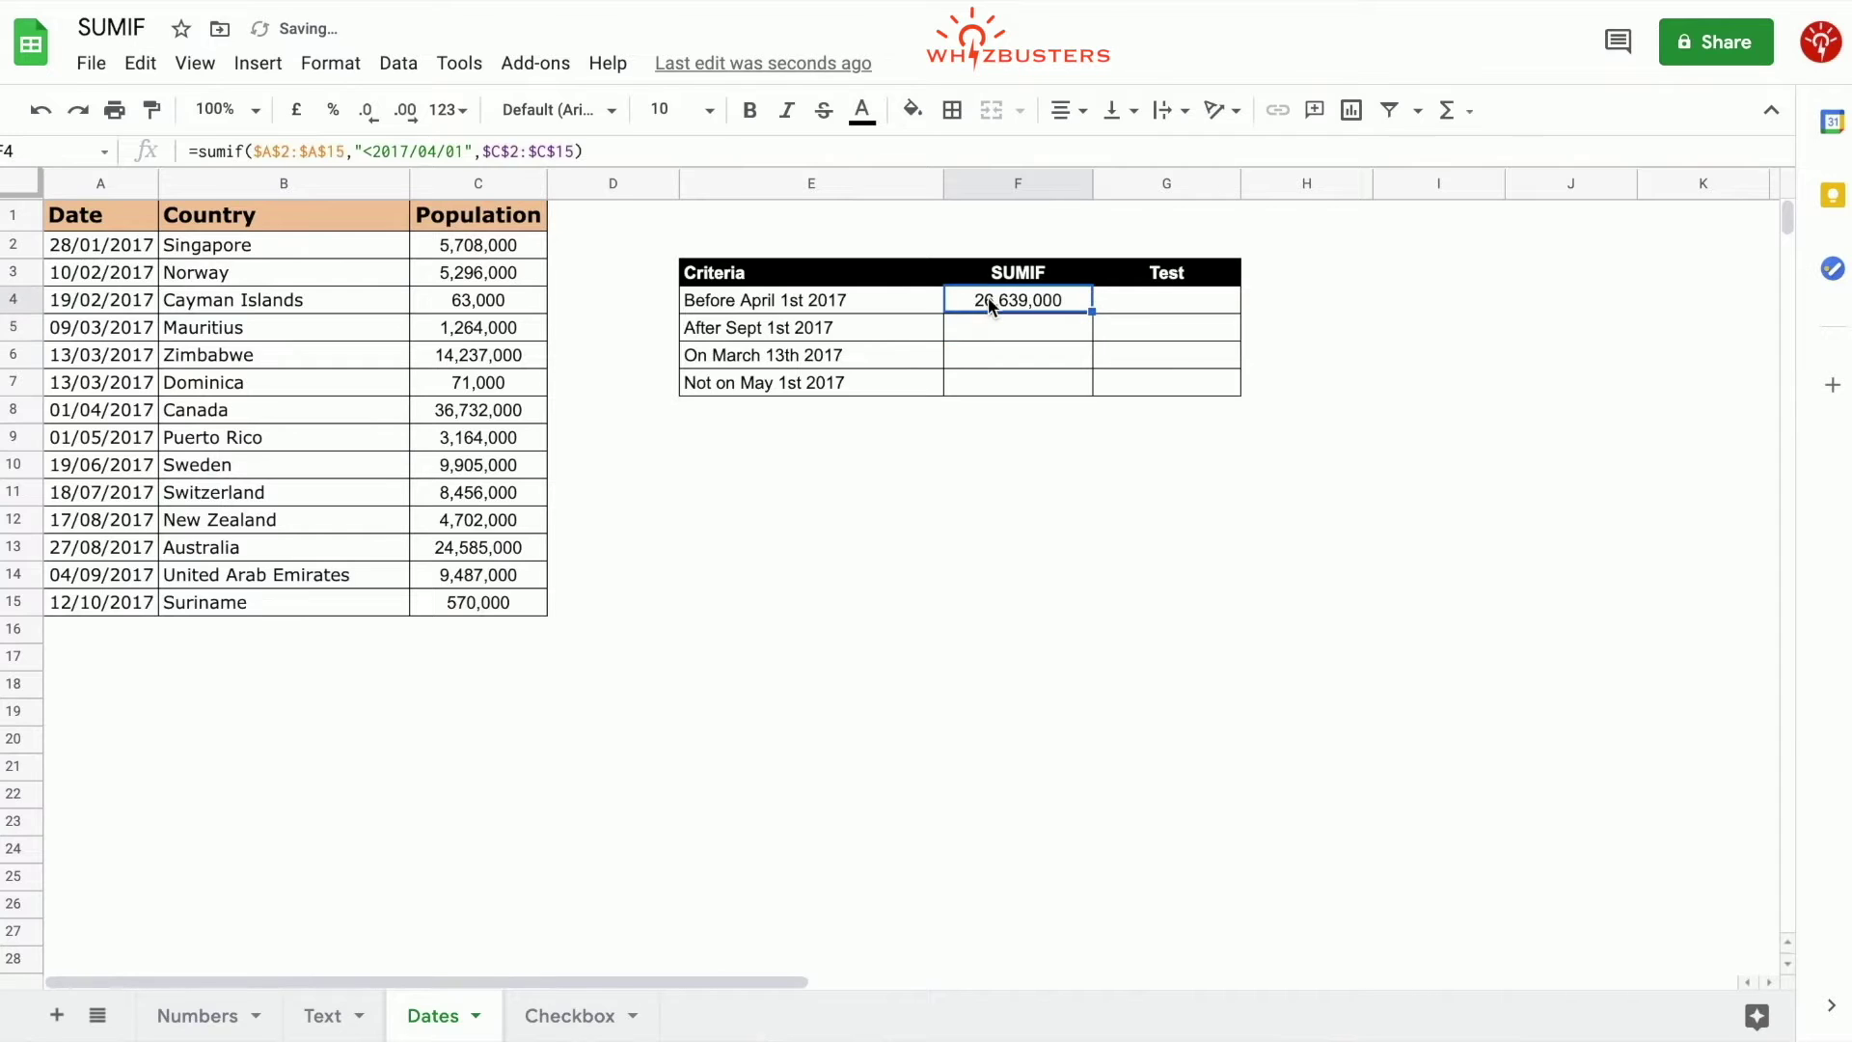
pyautogui.click(1150, 306)
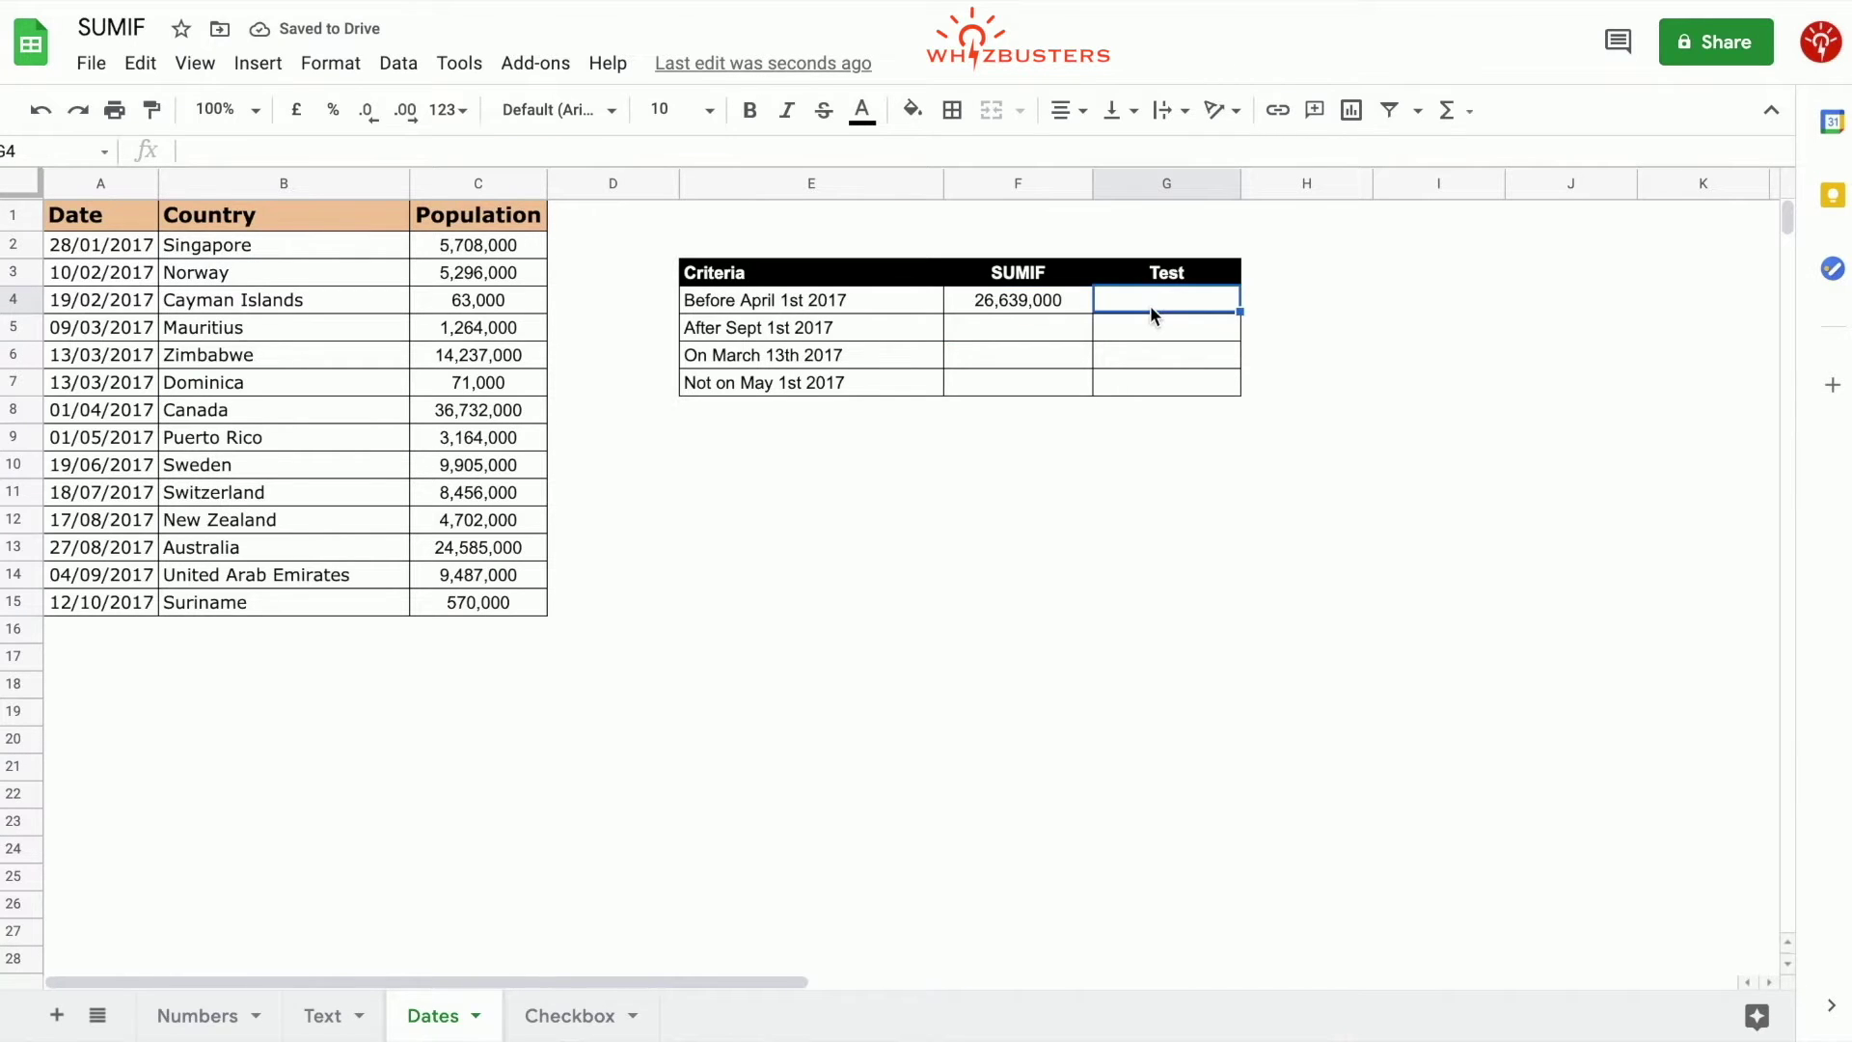
pyautogui.write('=sum(')
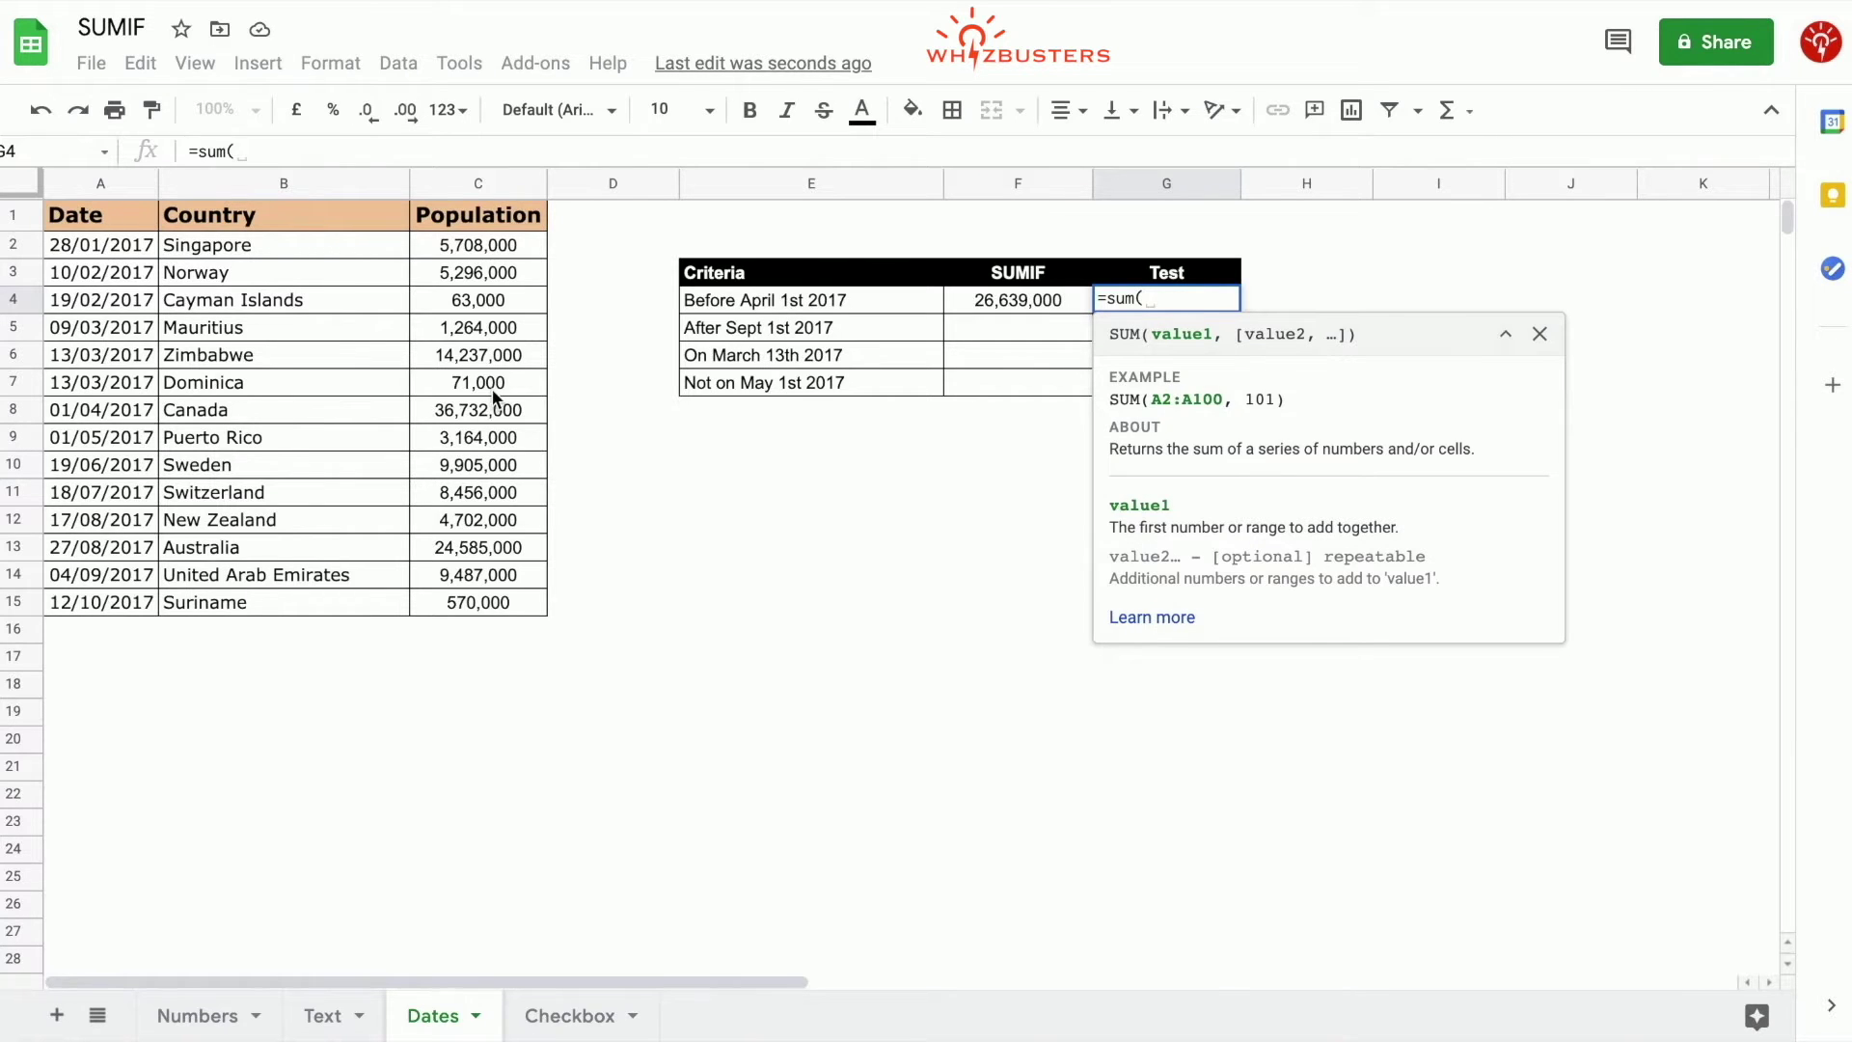
pyautogui.moveTo(493, 396); pyautogui.dragTo(498, 246)
pyautogui.write(')')
pyautogui.press('Return')
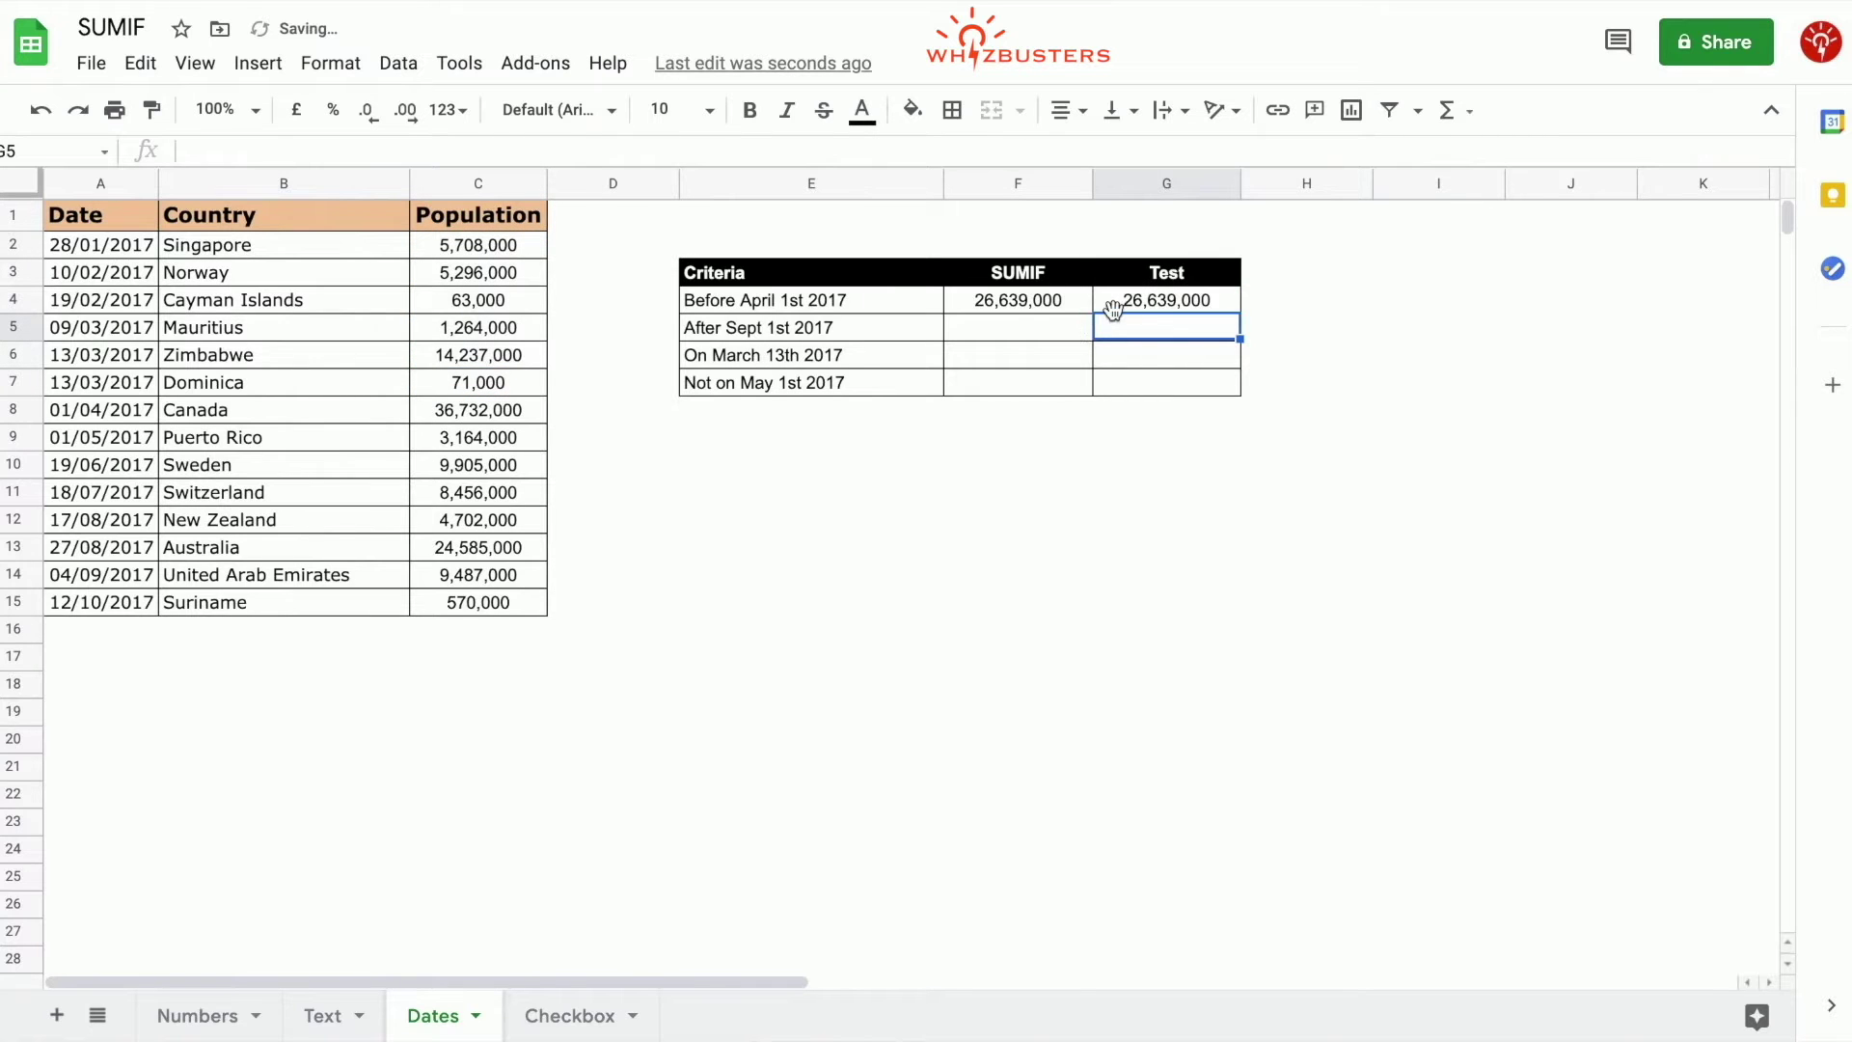
pyautogui.click(860, 330)
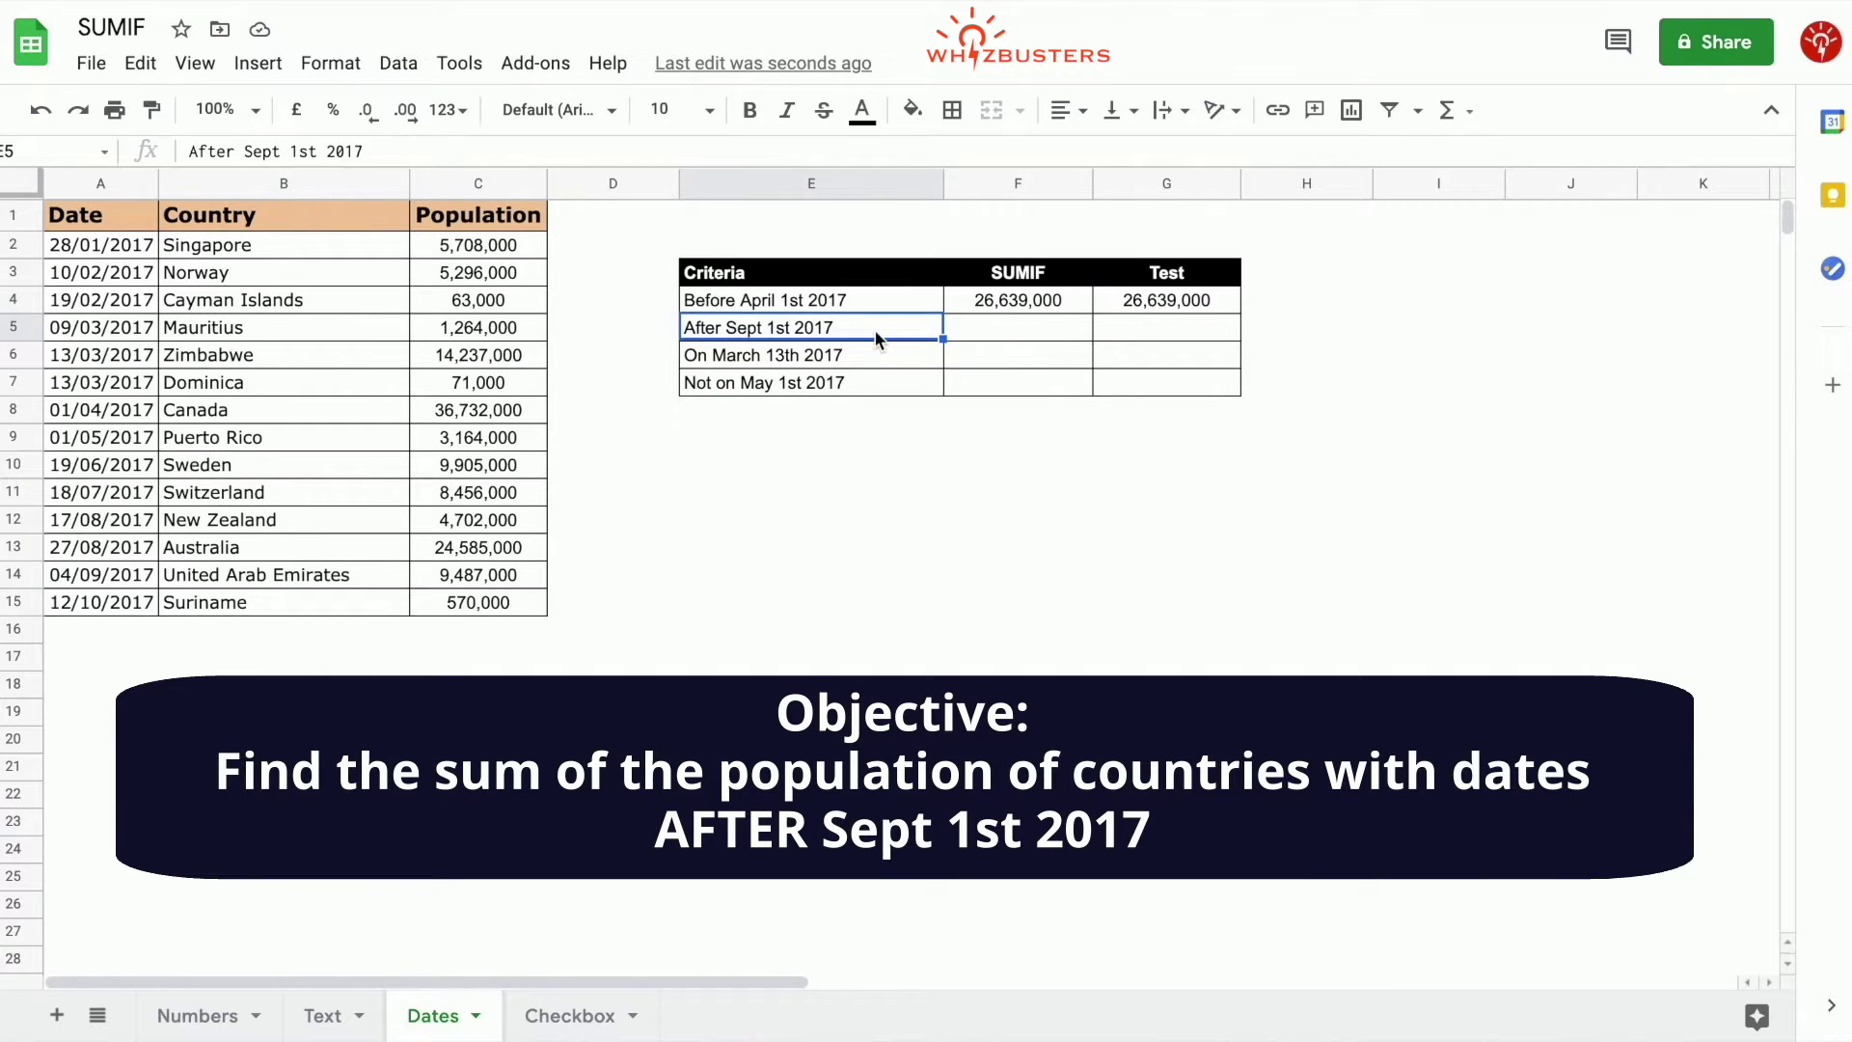
# Start a SUMIF in F5 with the absolute date range $A$2:$A$15 as criteria range
pyautogui.press('Right')
pyautogui.write('=')
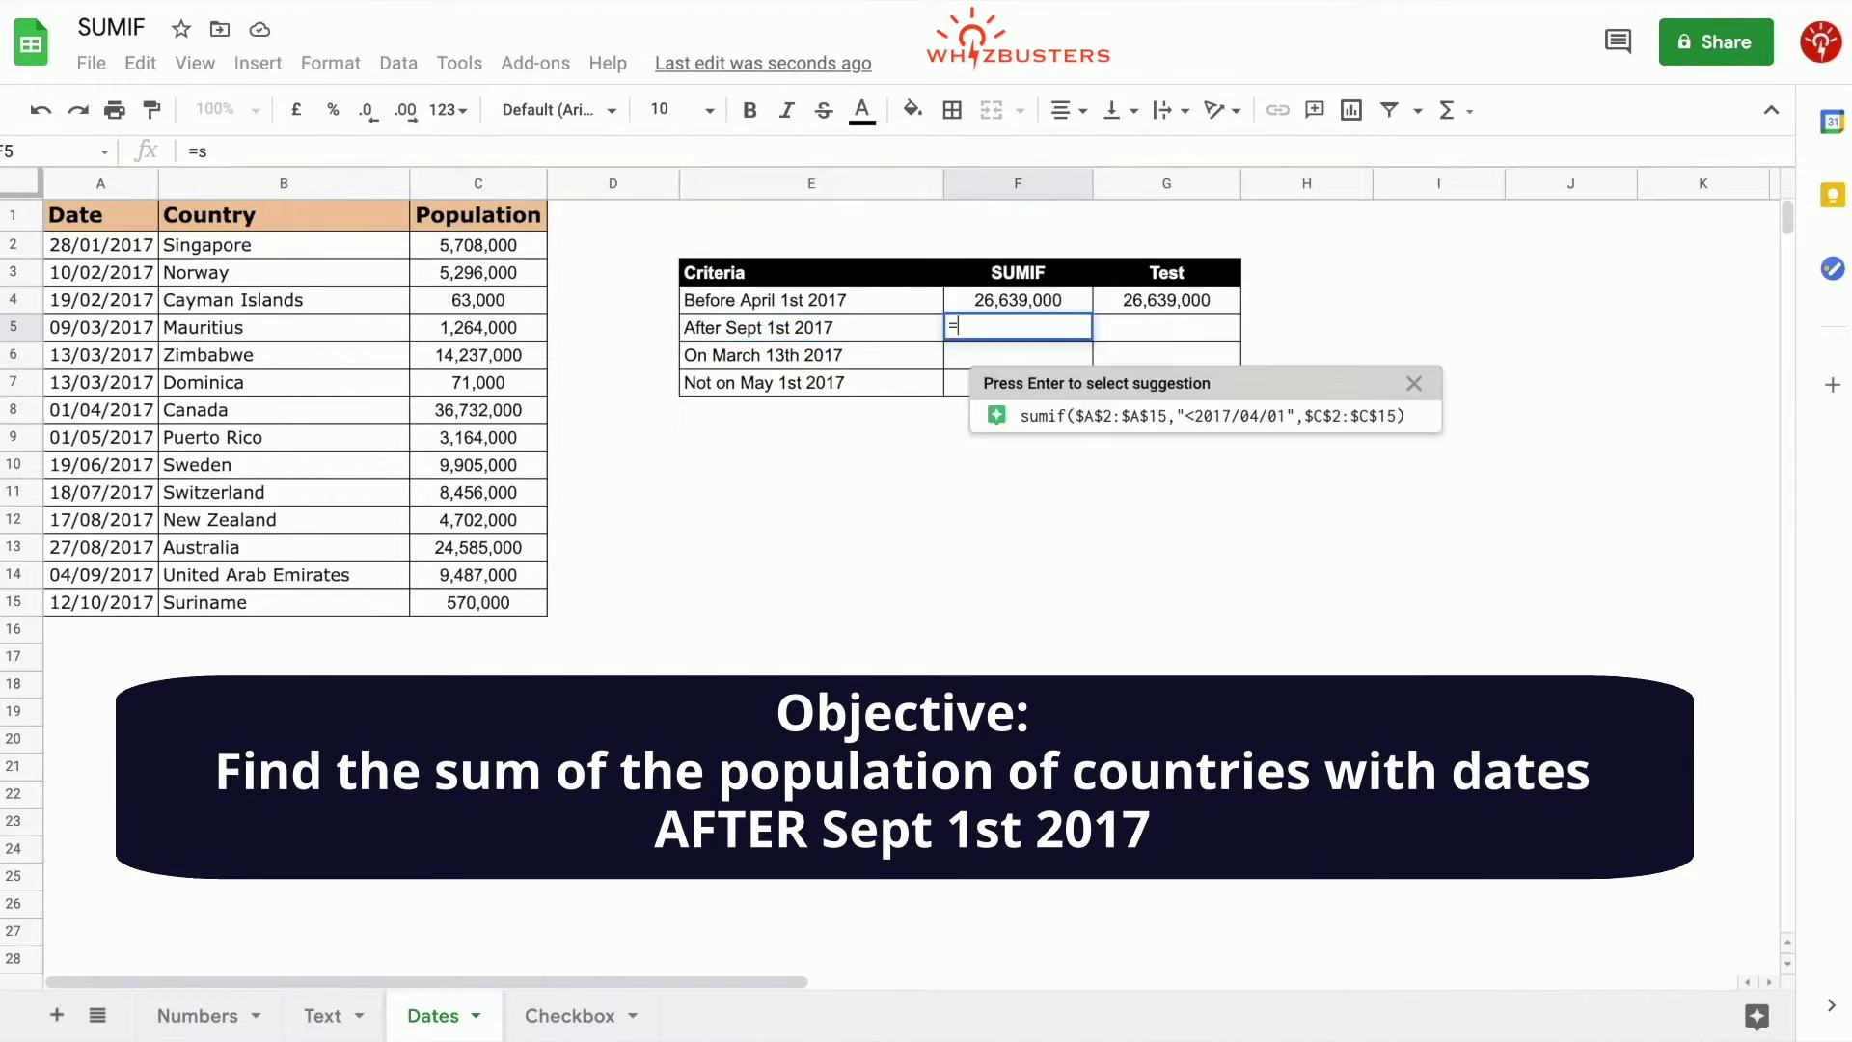
pyautogui.press('Return')
pyautogui.press('Up')
pyautogui.write('=sumif(')
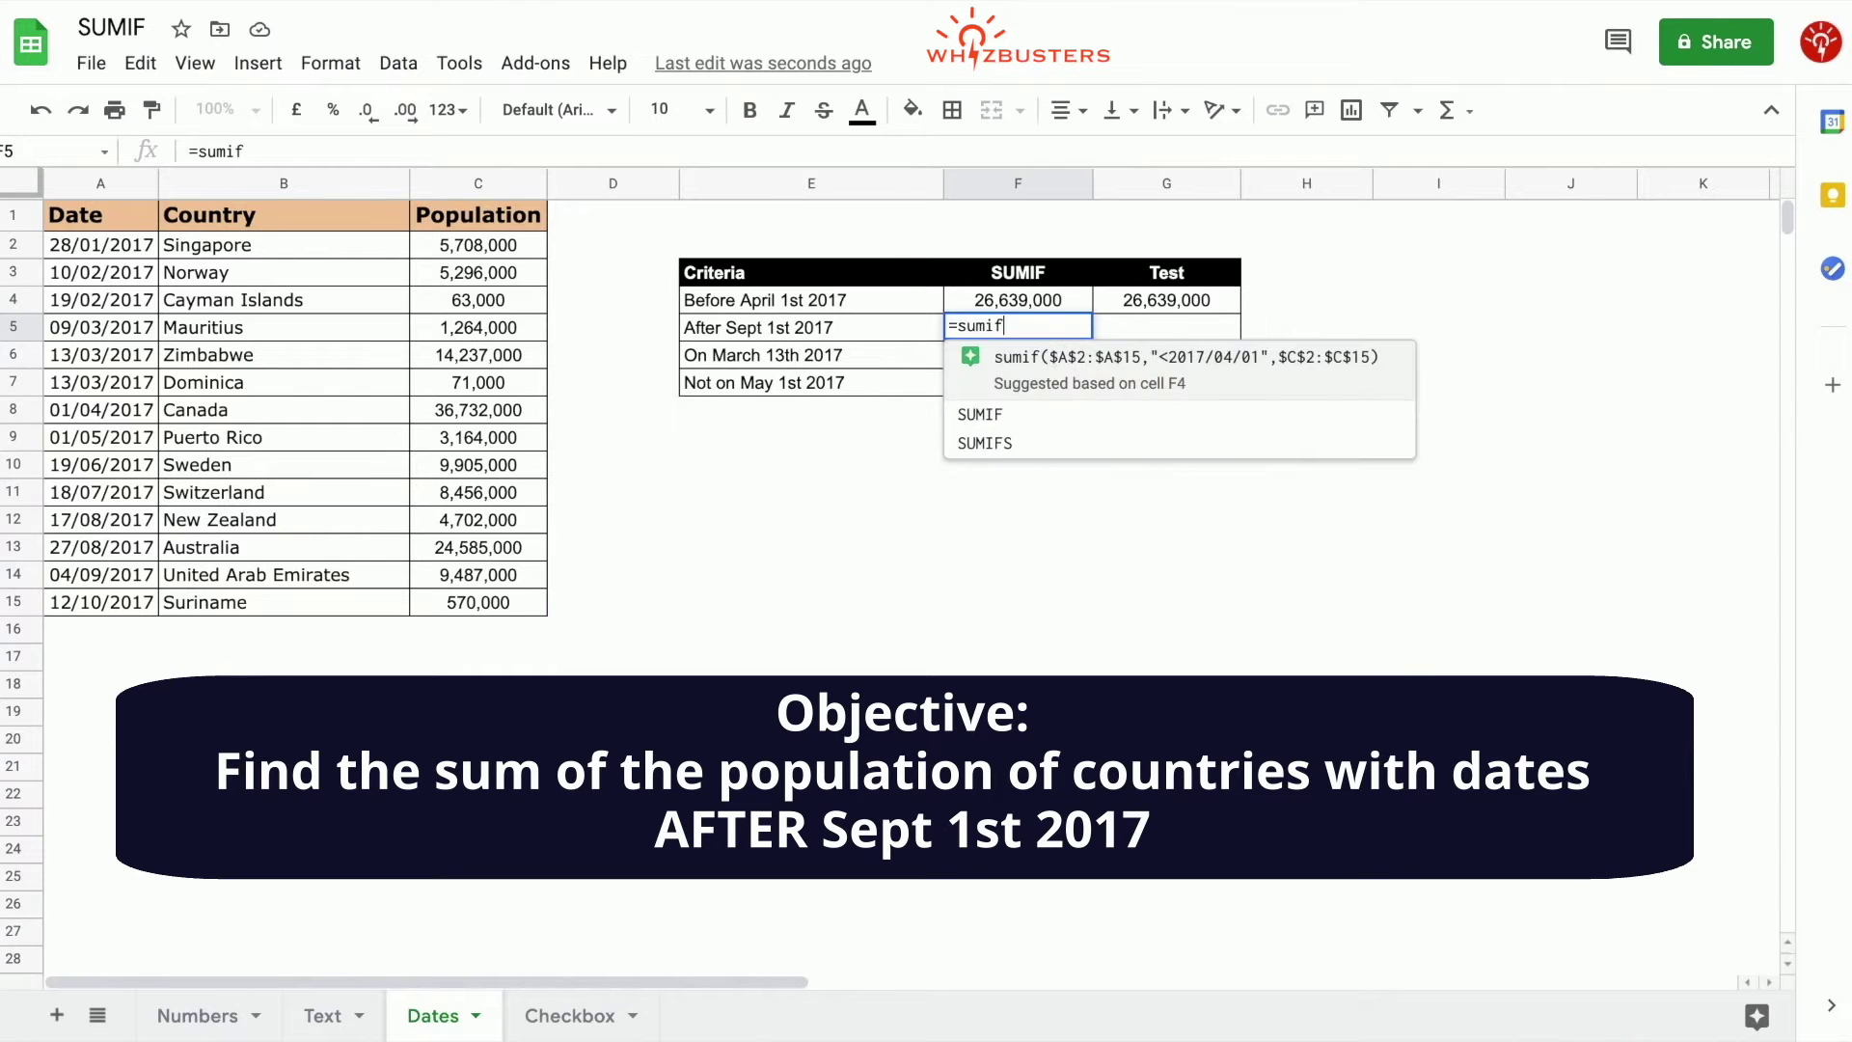
pyautogui.click(936, 333)
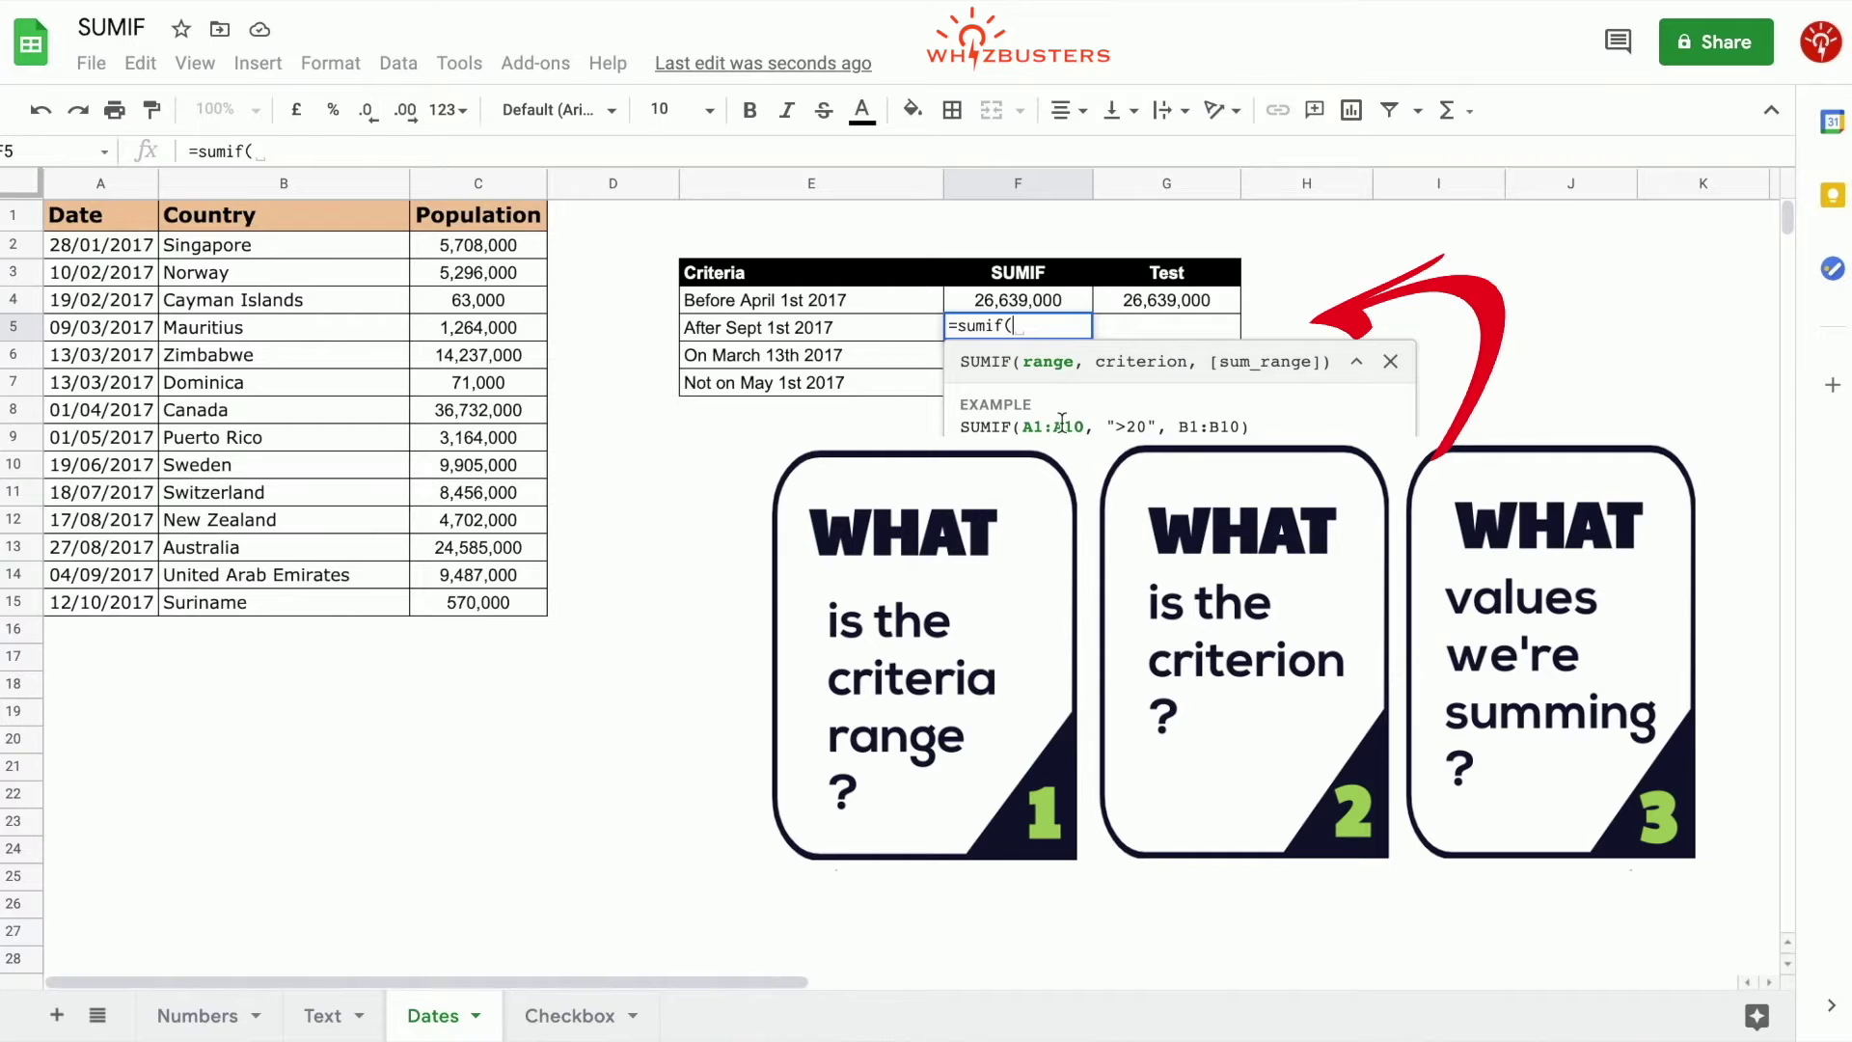
pyautogui.moveTo(135, 252); pyautogui.dragTo(115, 602)
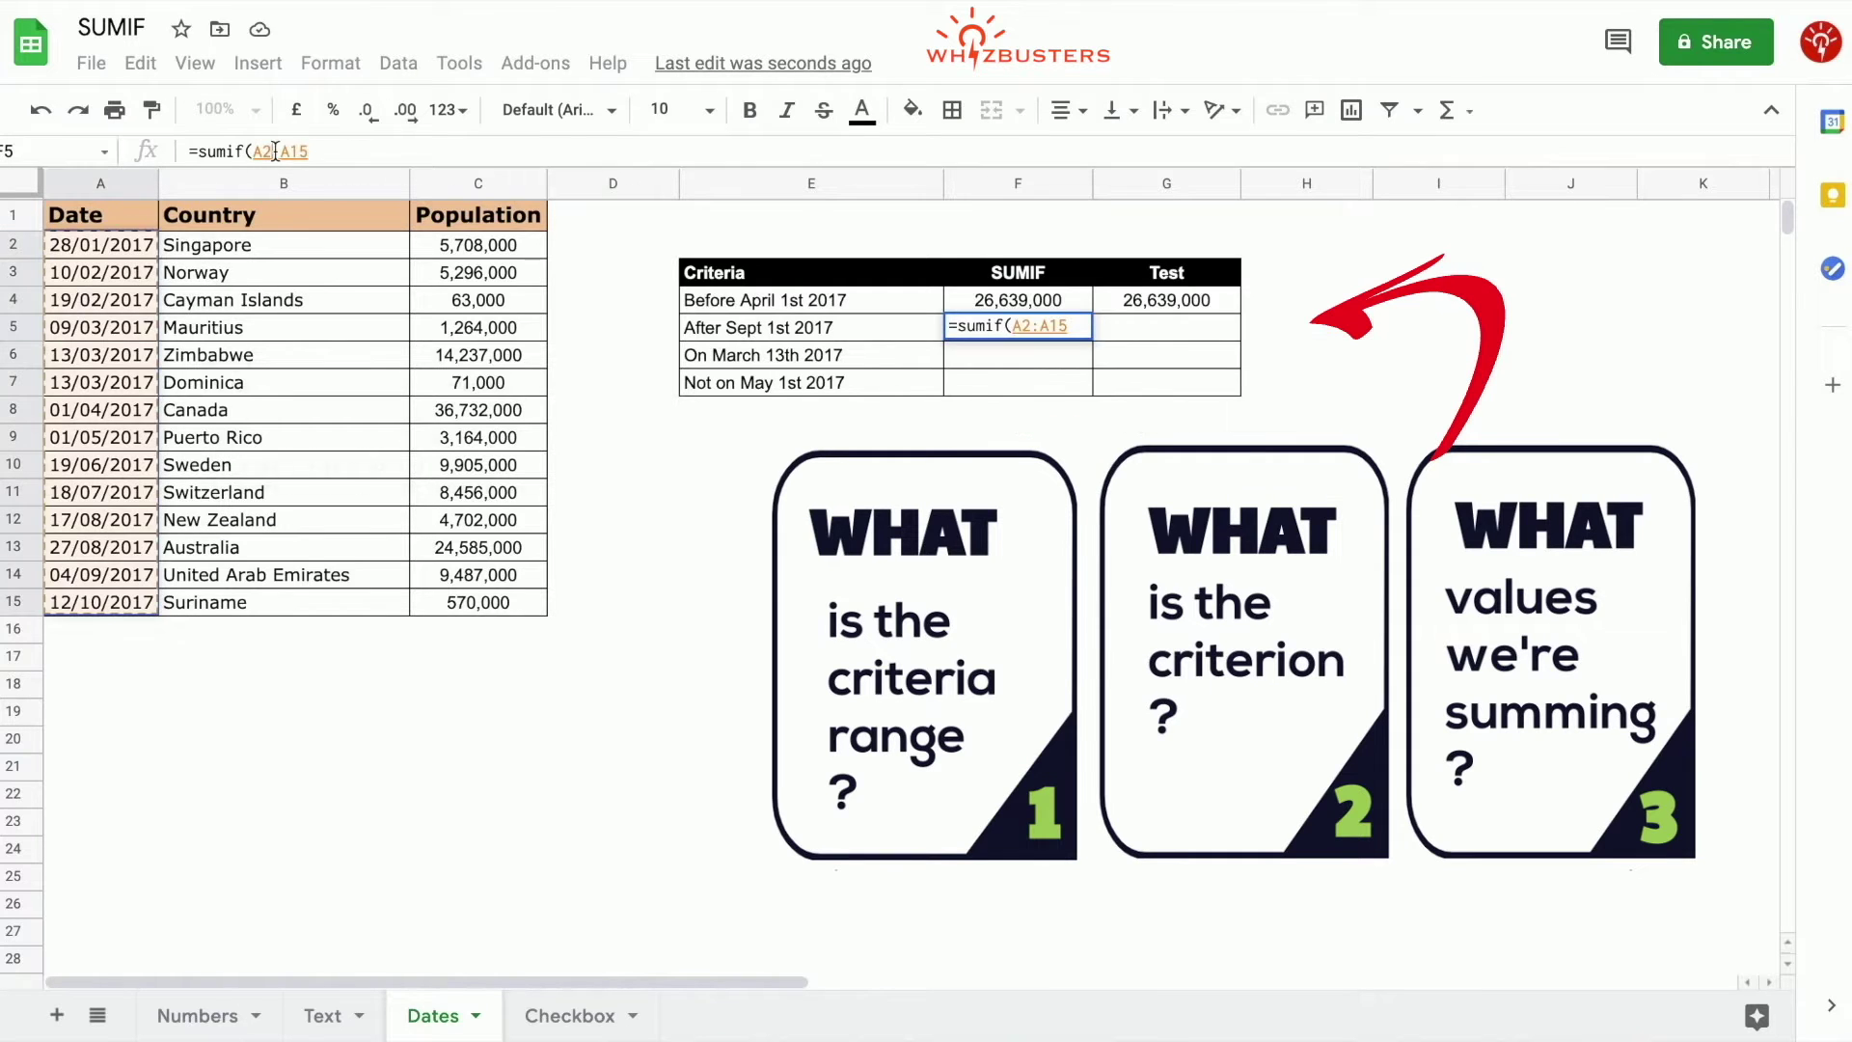
pyautogui.click(276, 151)
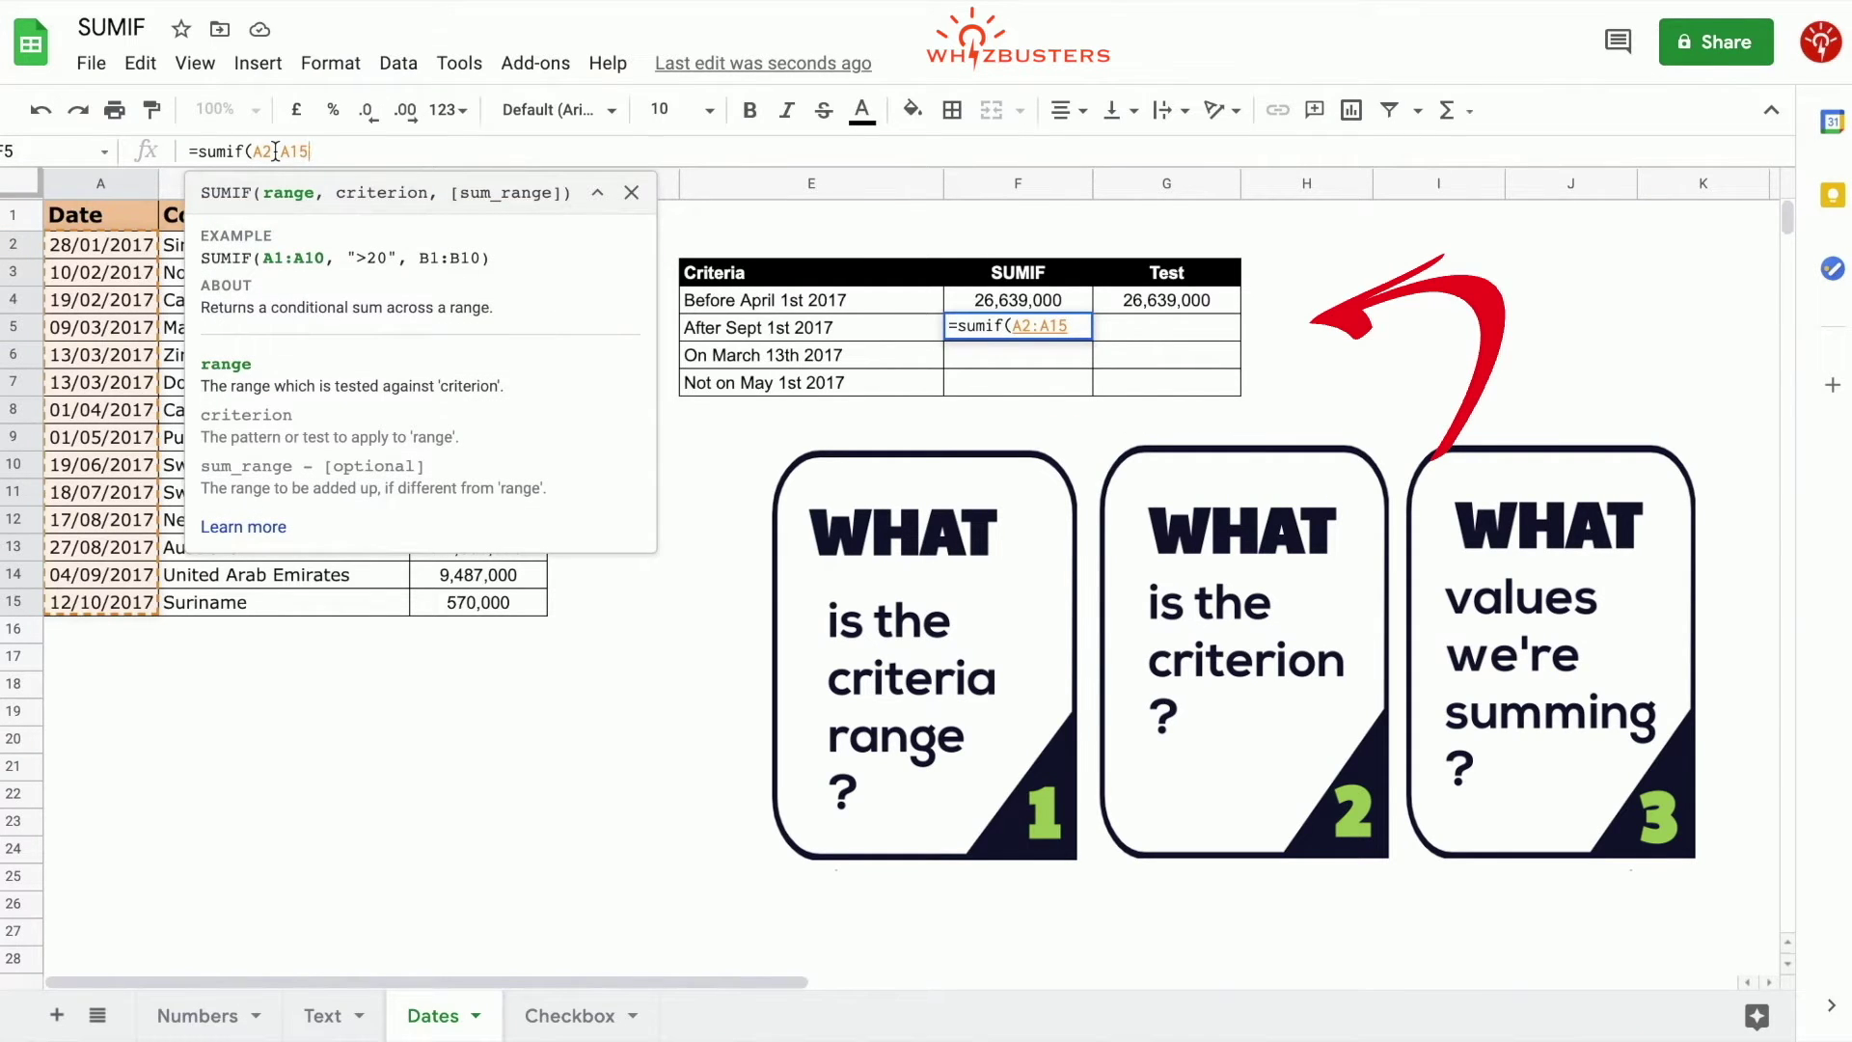
pyautogui.press('F4')
pyautogui.write(',')
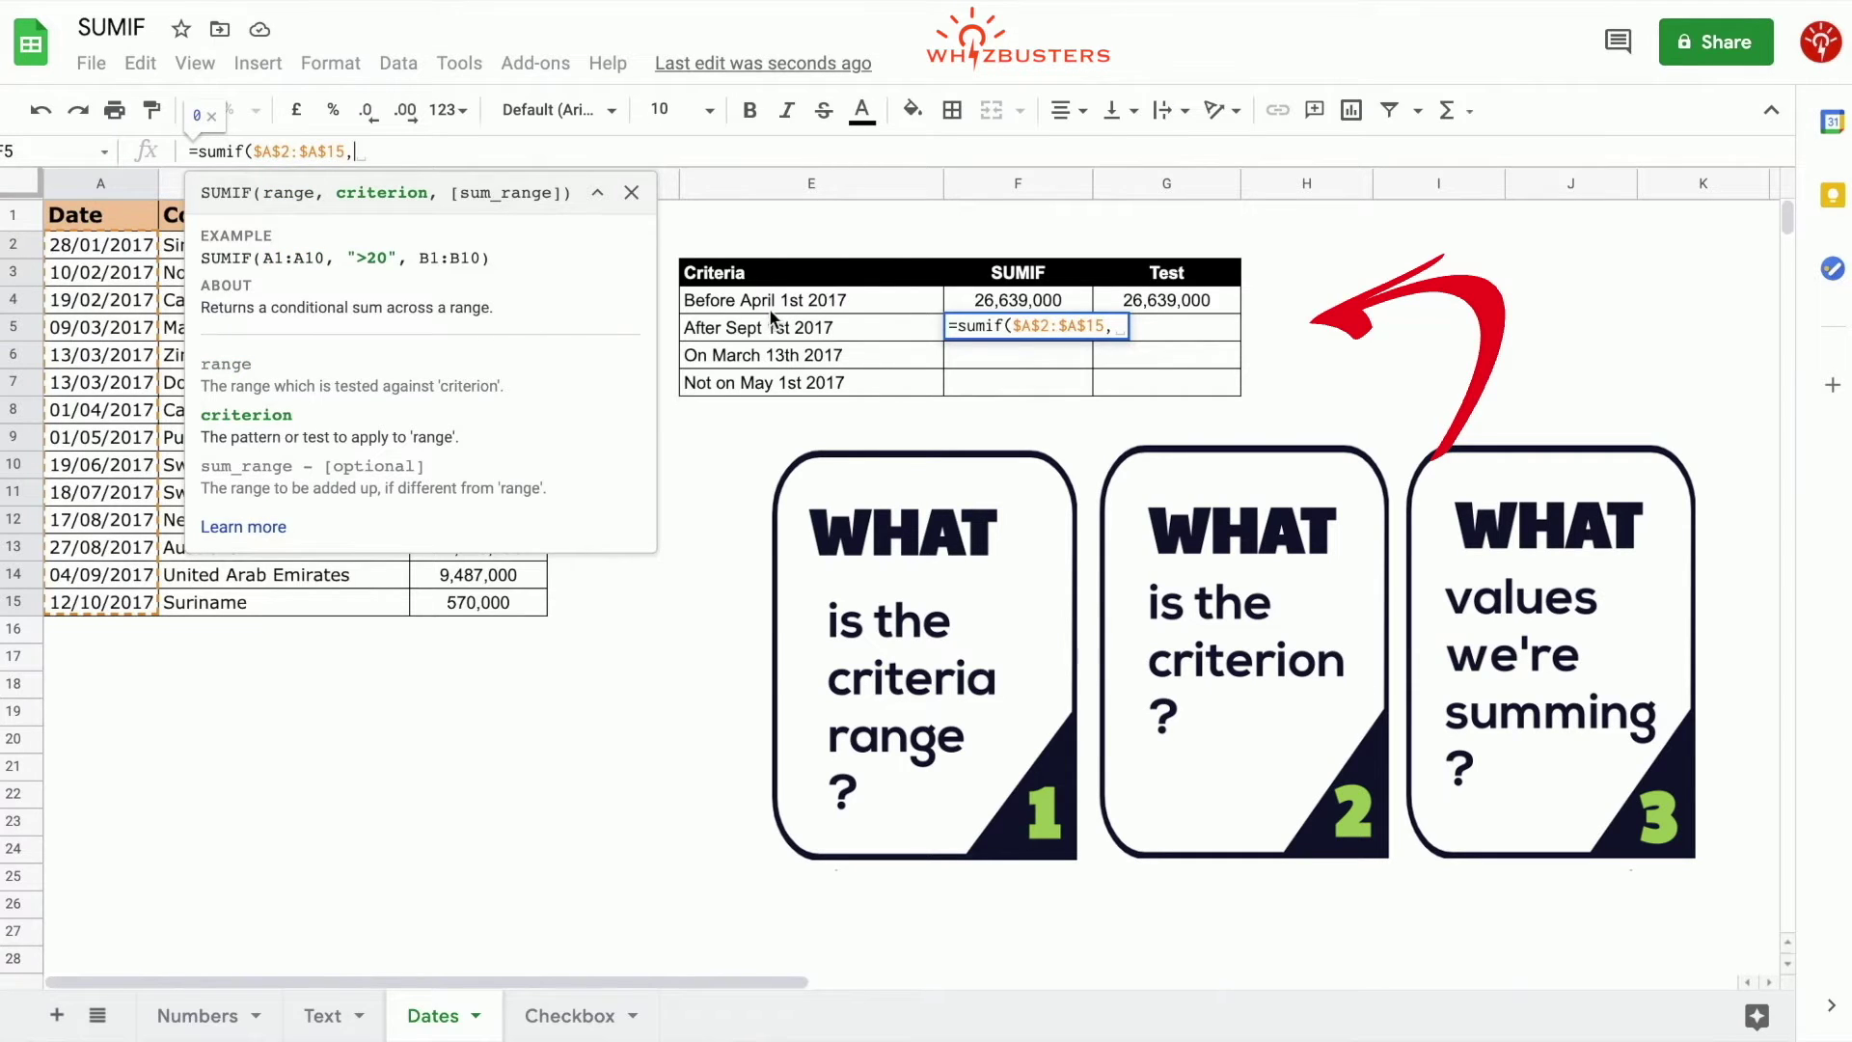
pyautogui.click(631, 194)
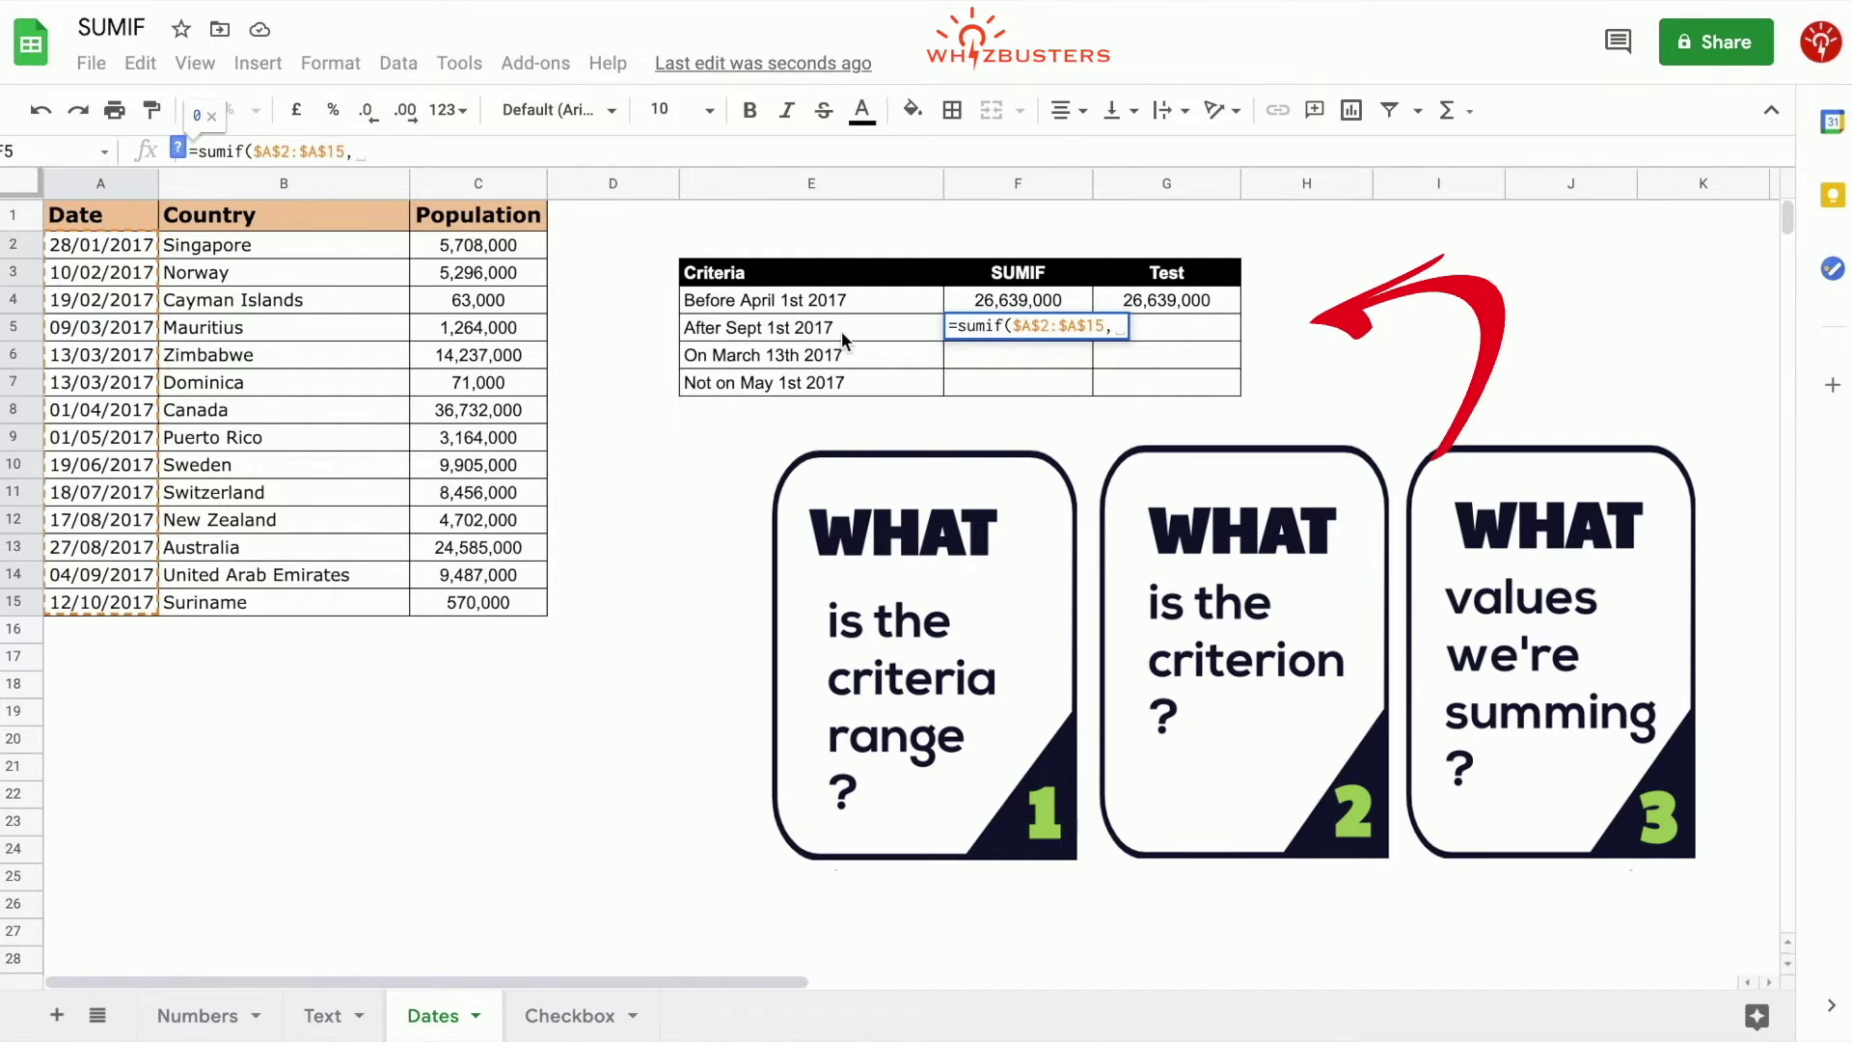
# Add criterion ">2017/09/01" and absolute sum range $C$2:$C$15, giving 10,057,000
pyautogui.write('"')
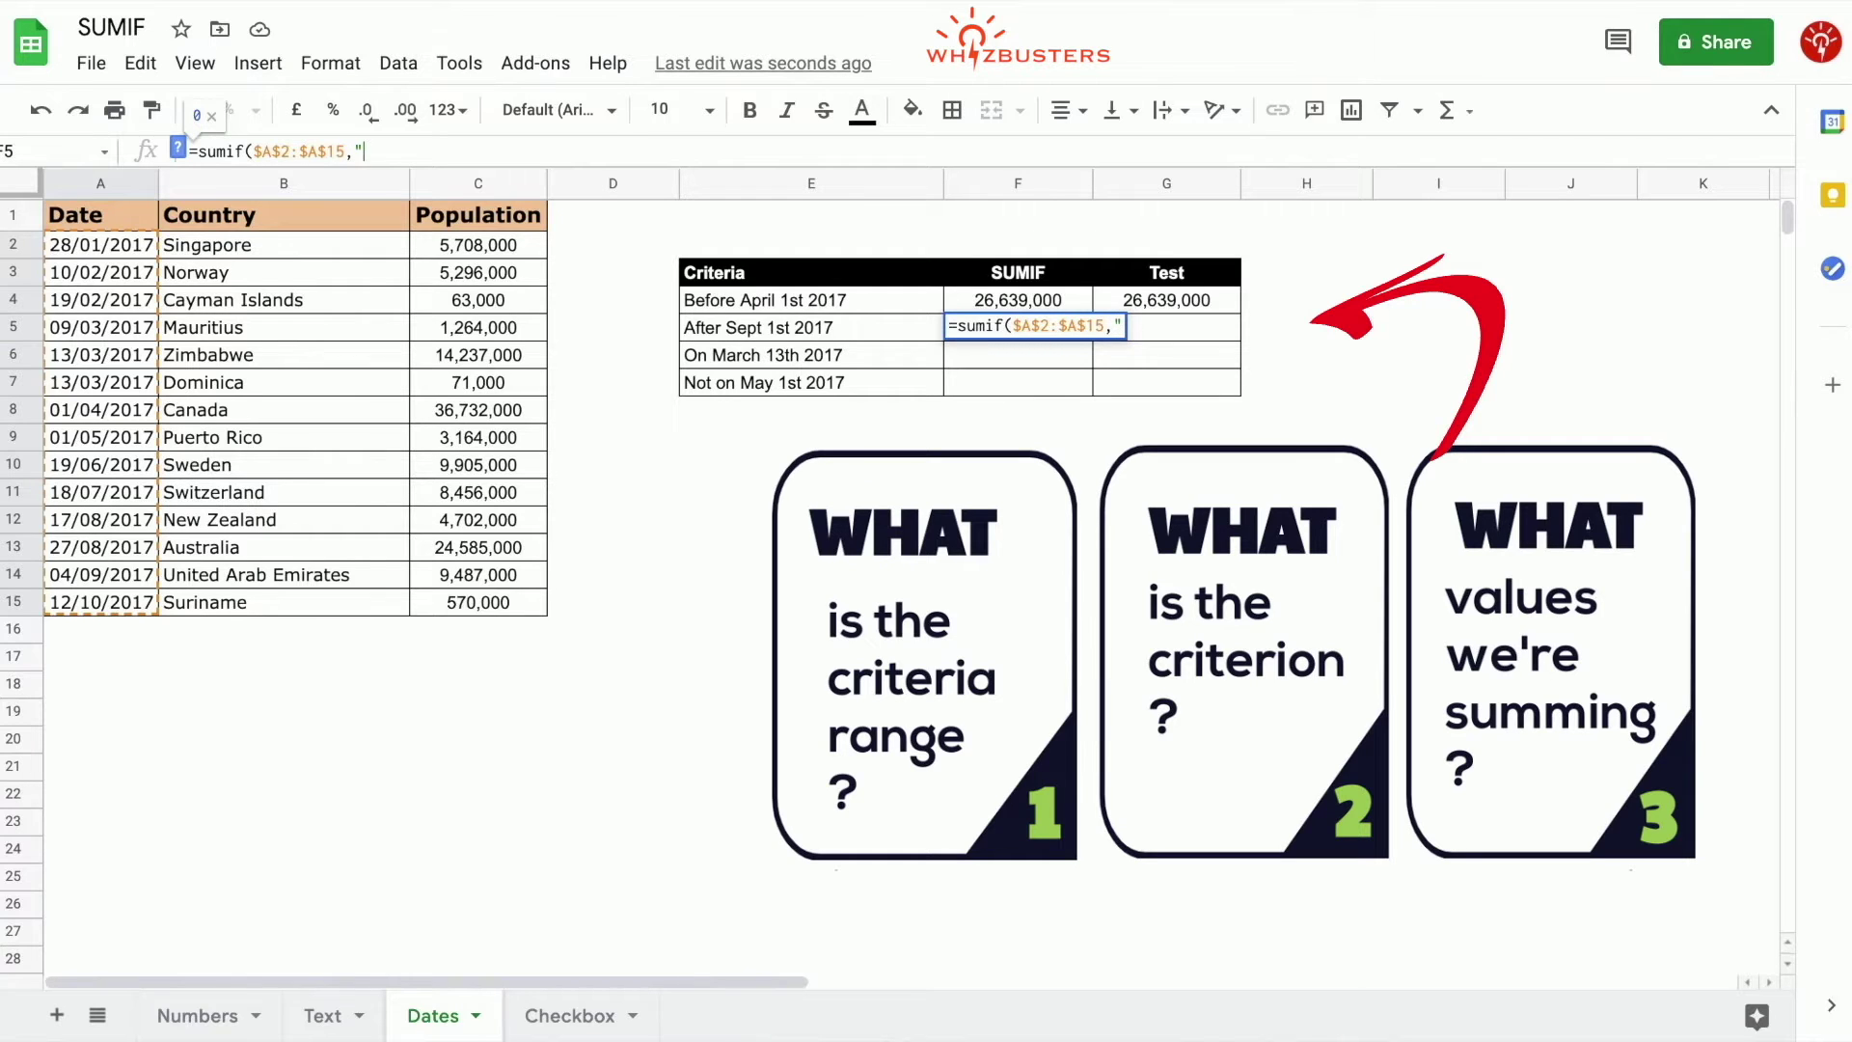
pyautogui.write('>201')
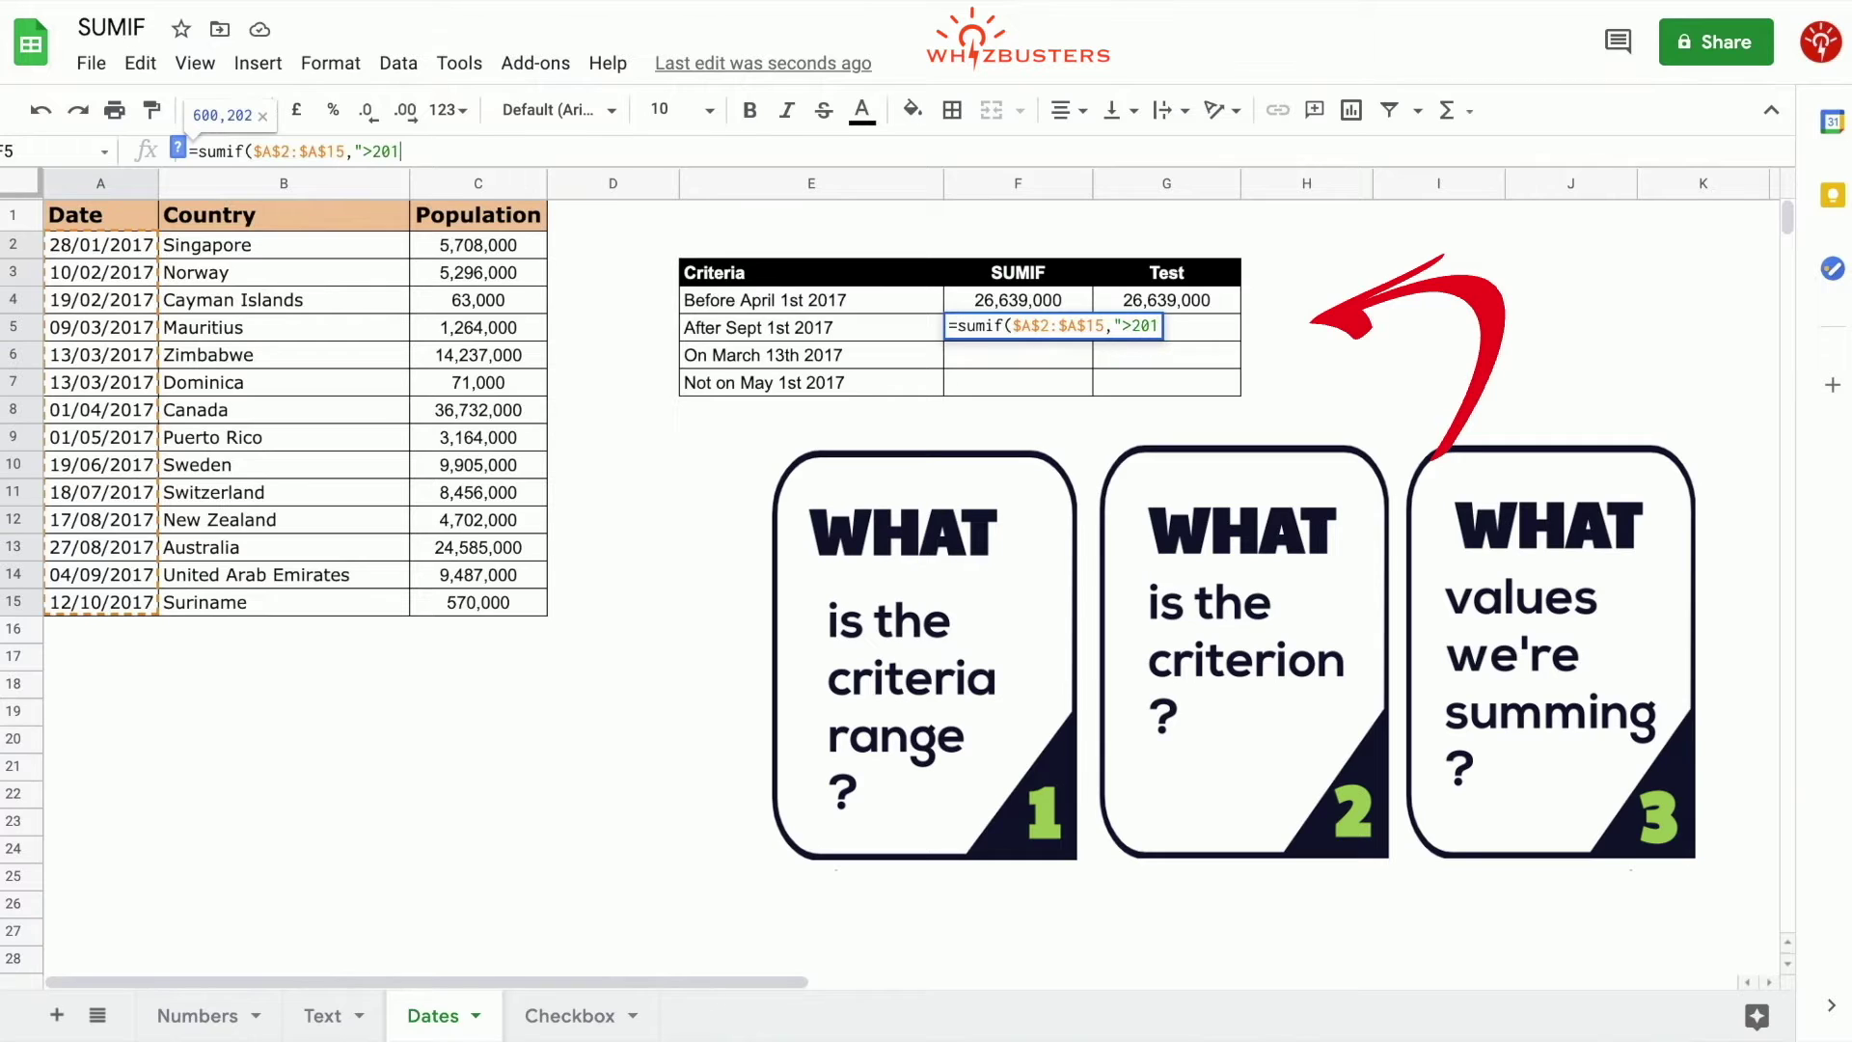
pyautogui.write('7/')
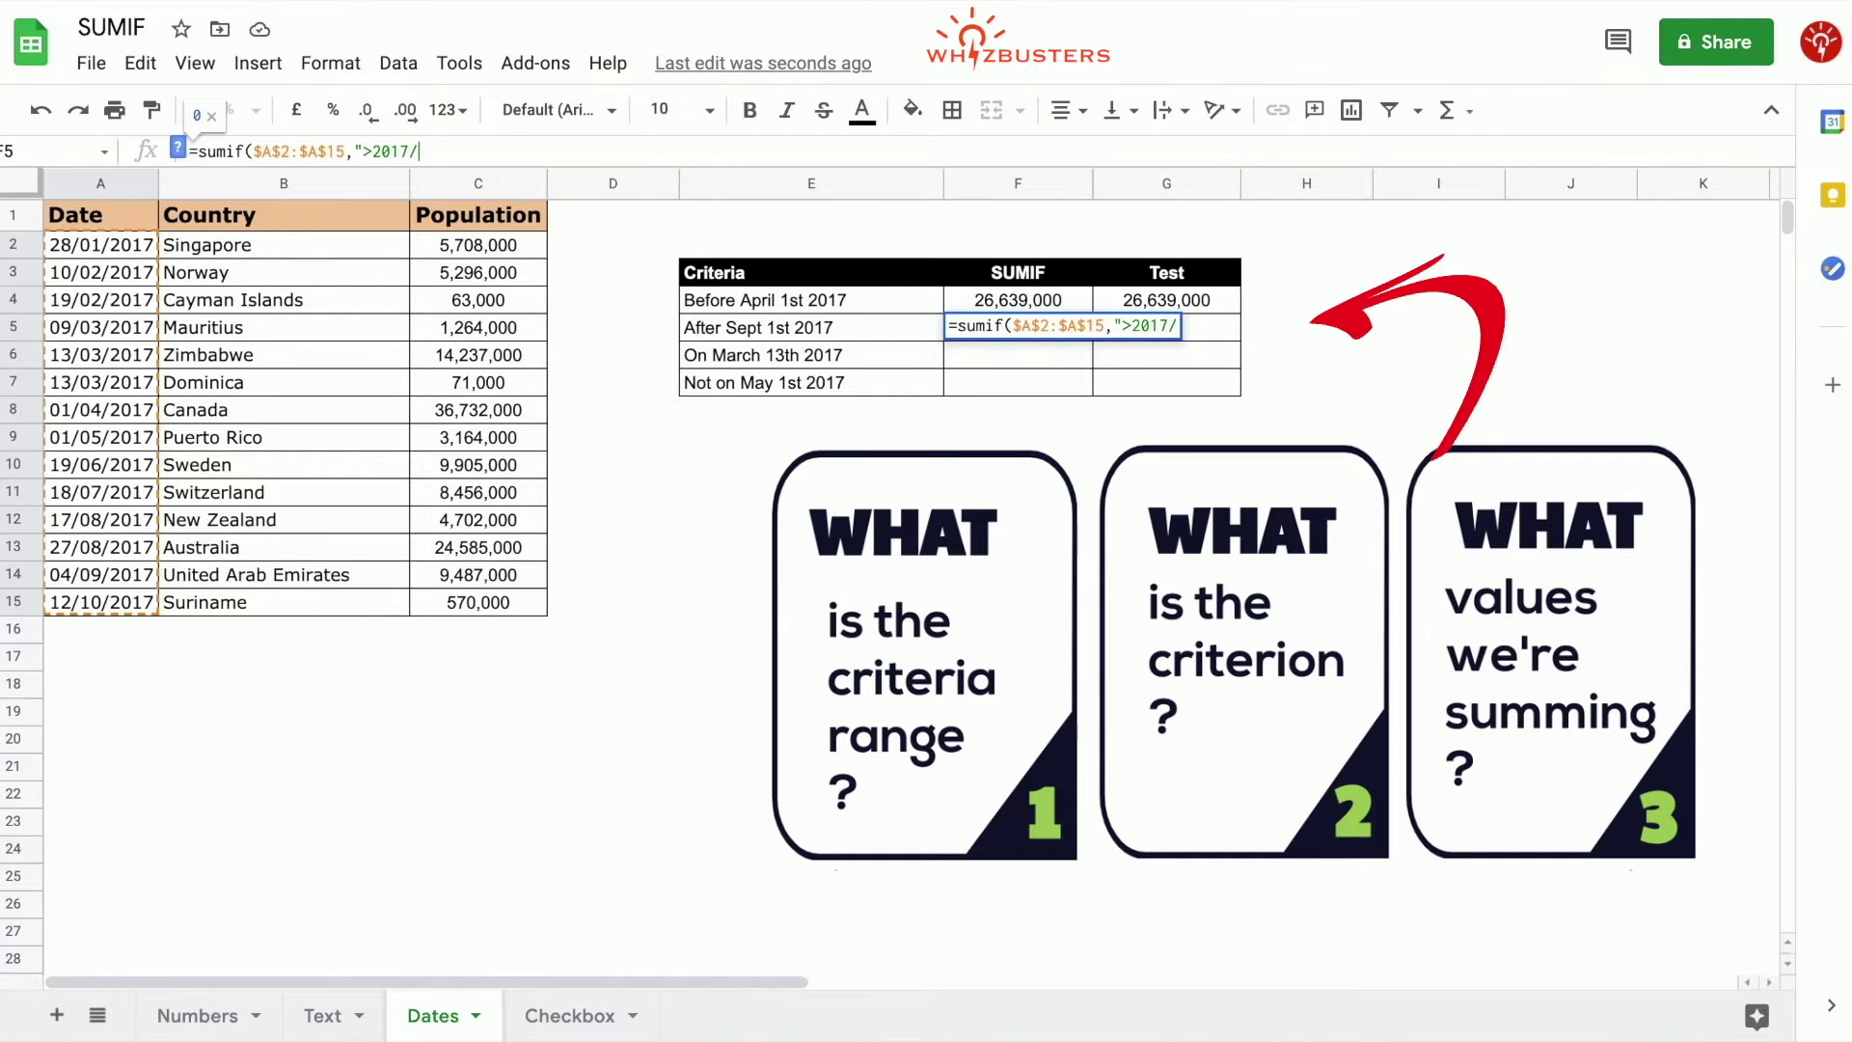
pyautogui.write('09/01')
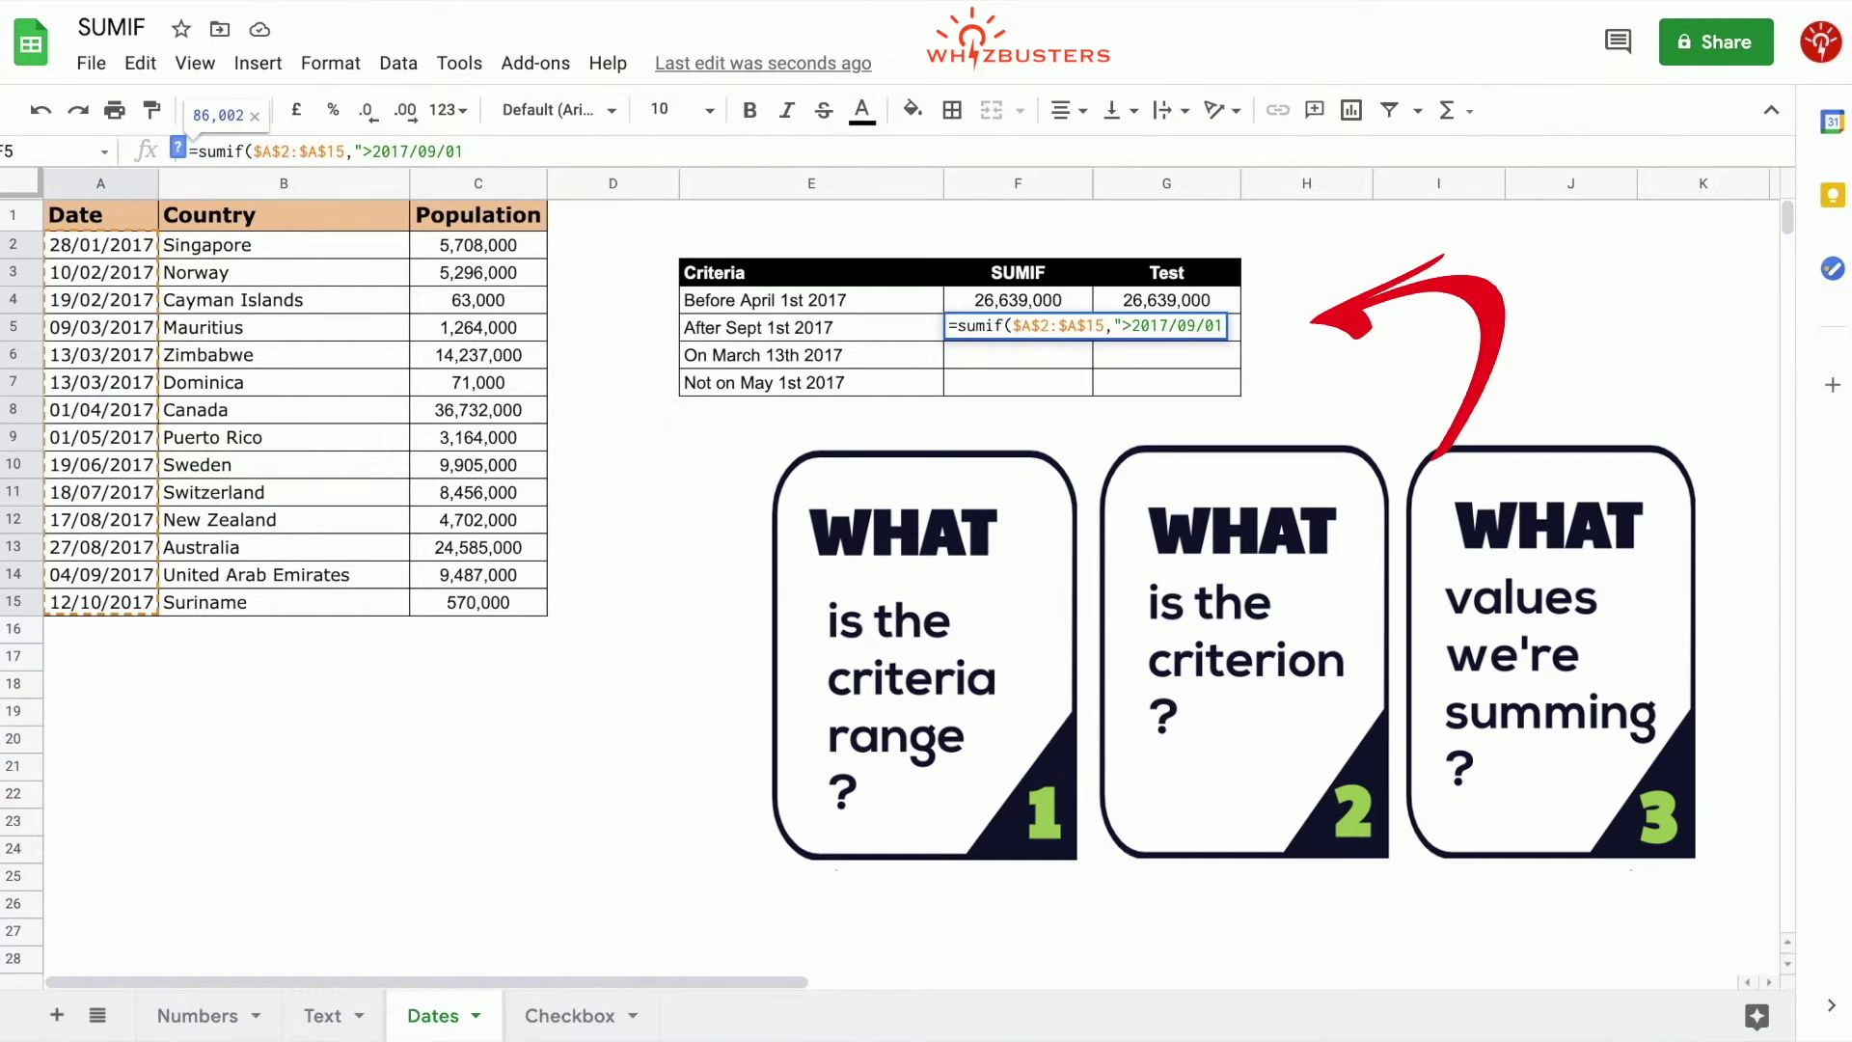
pyautogui.write('",')
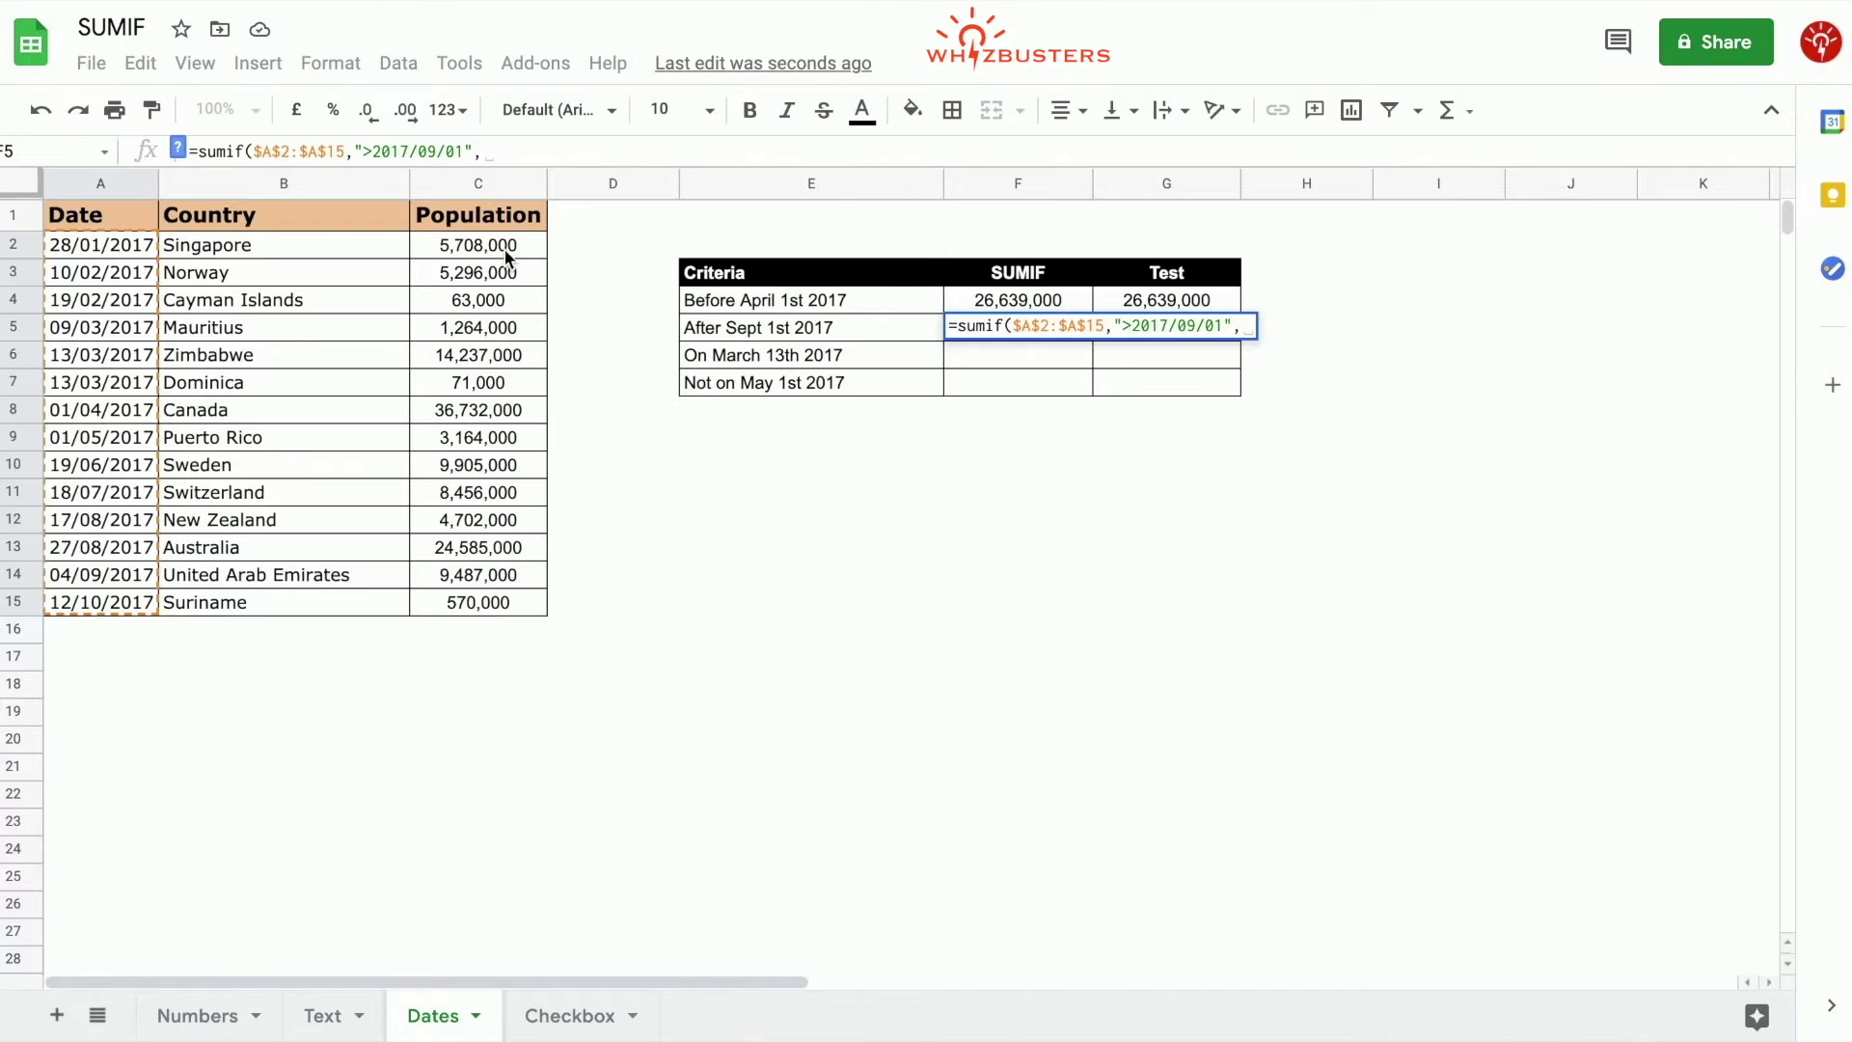
pyautogui.moveTo(505, 256); pyautogui.dragTo(496, 614)
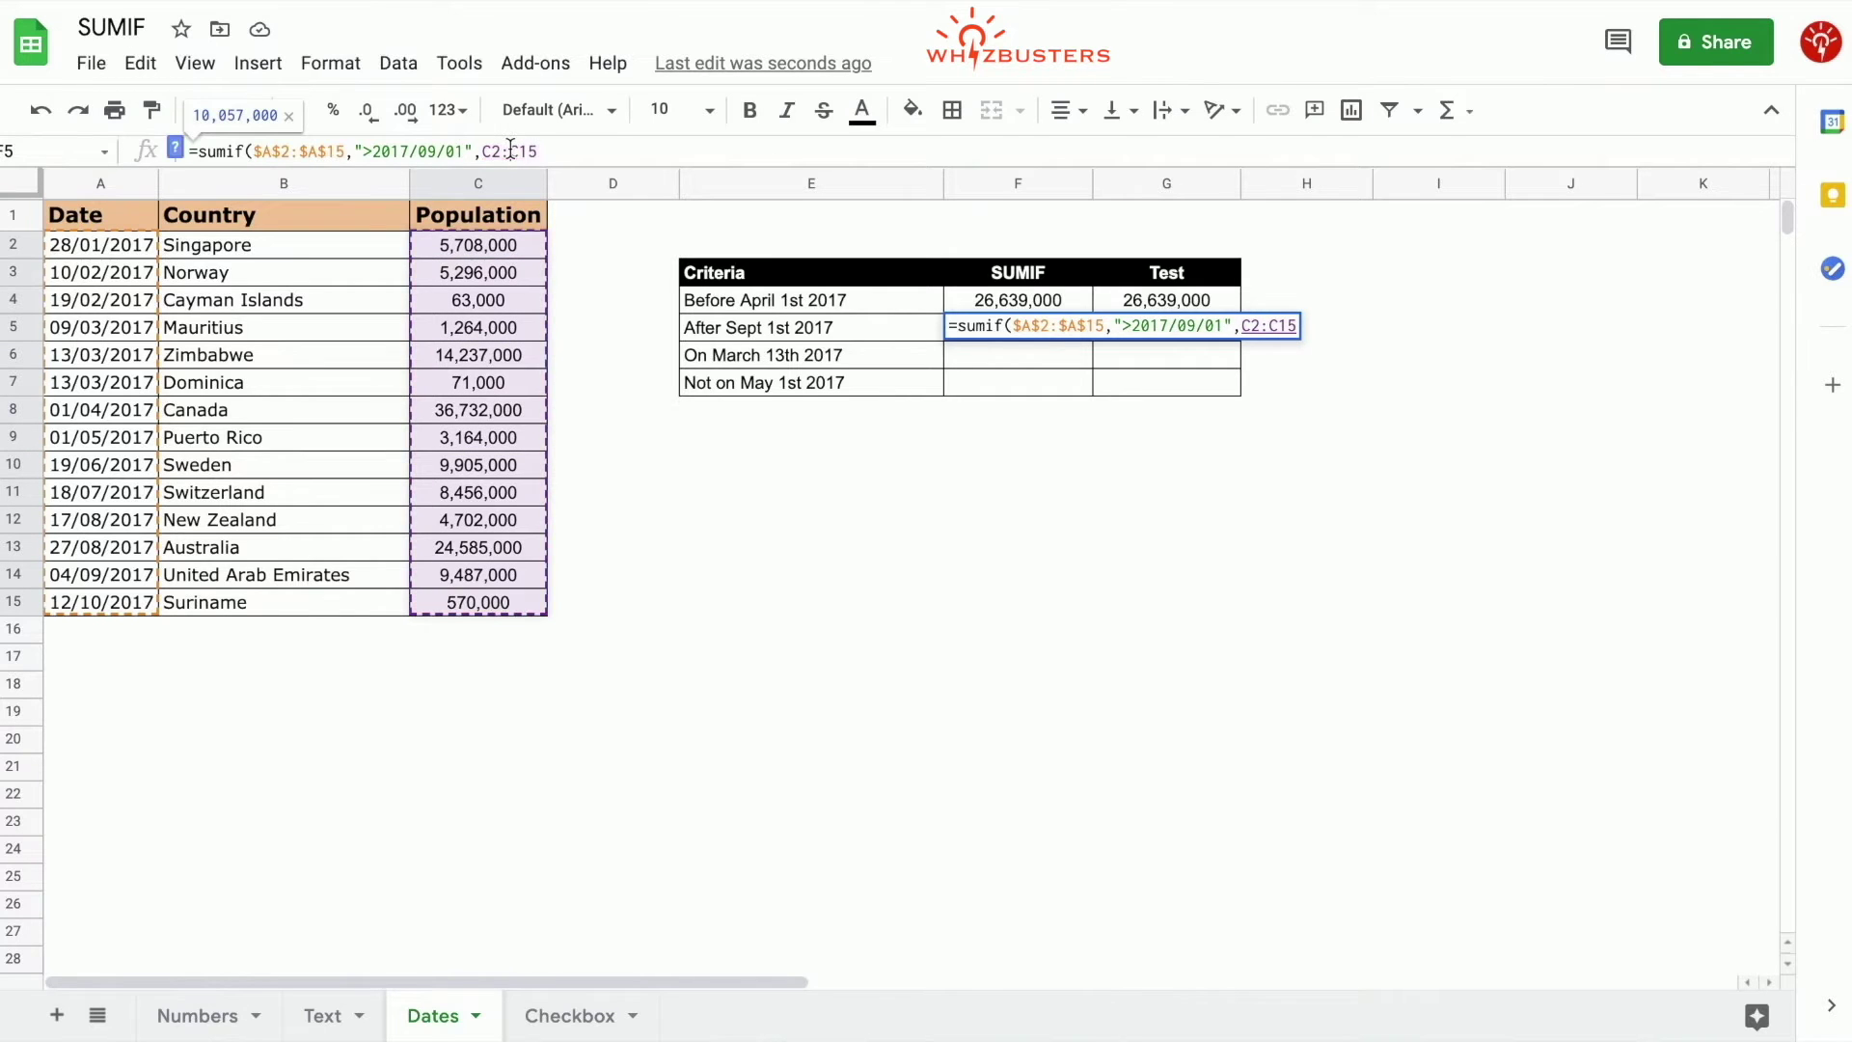
pyautogui.press('F4')
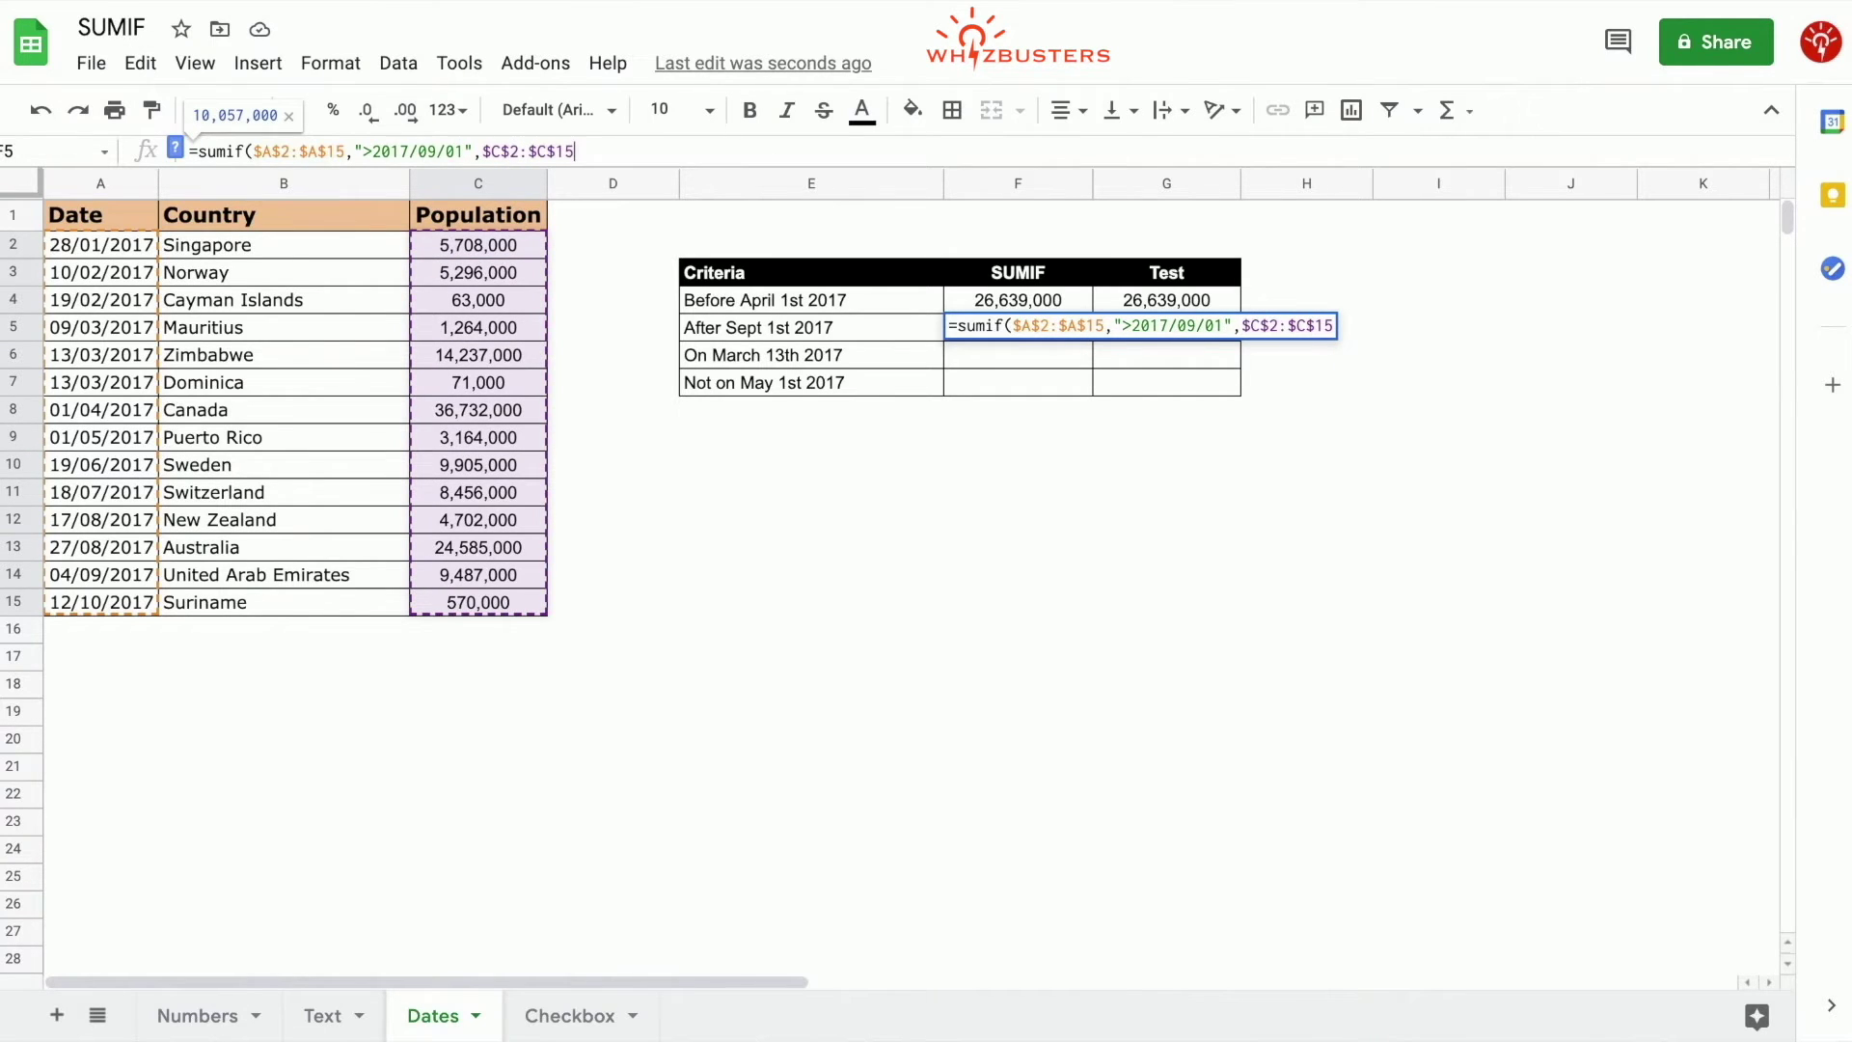
pyautogui.write(')')
pyautogui.press('Return')
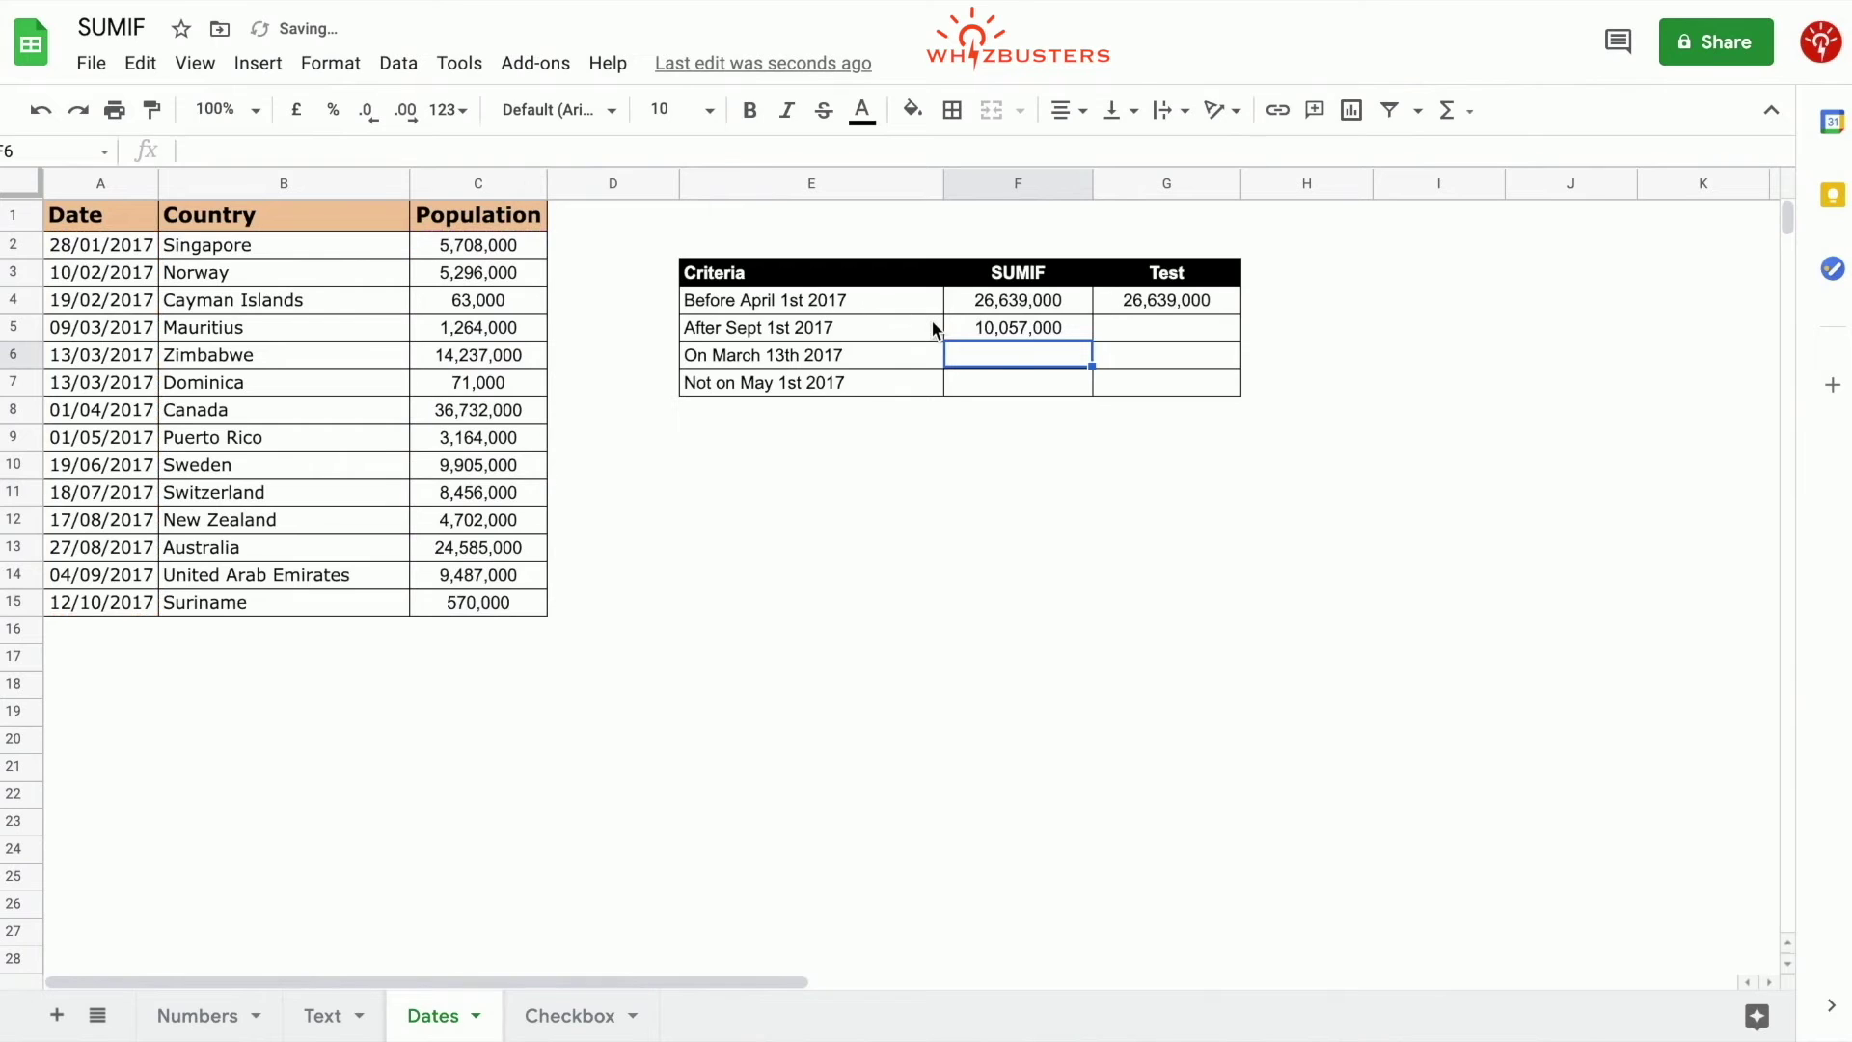
# Enter =sum(C14:C15) in G5, showing 10,057,000
pyautogui.click(1151, 329)
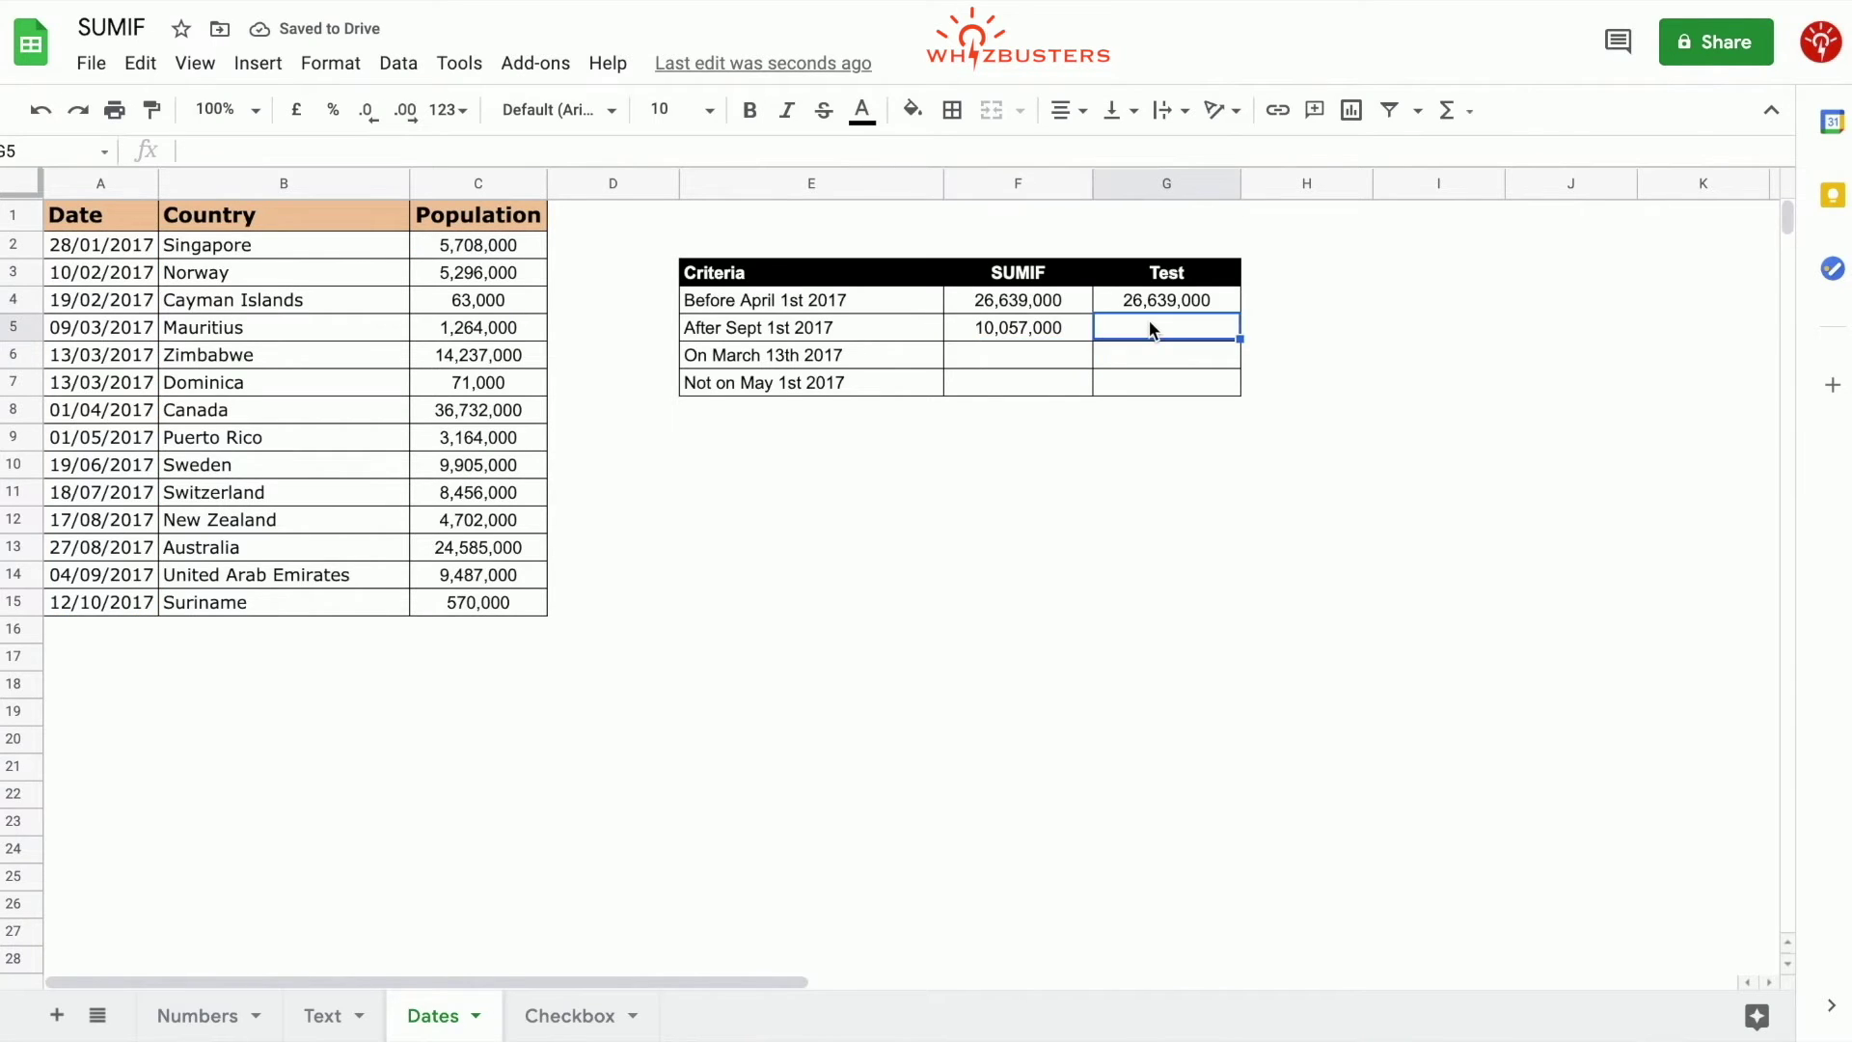
pyautogui.write('=sum(')
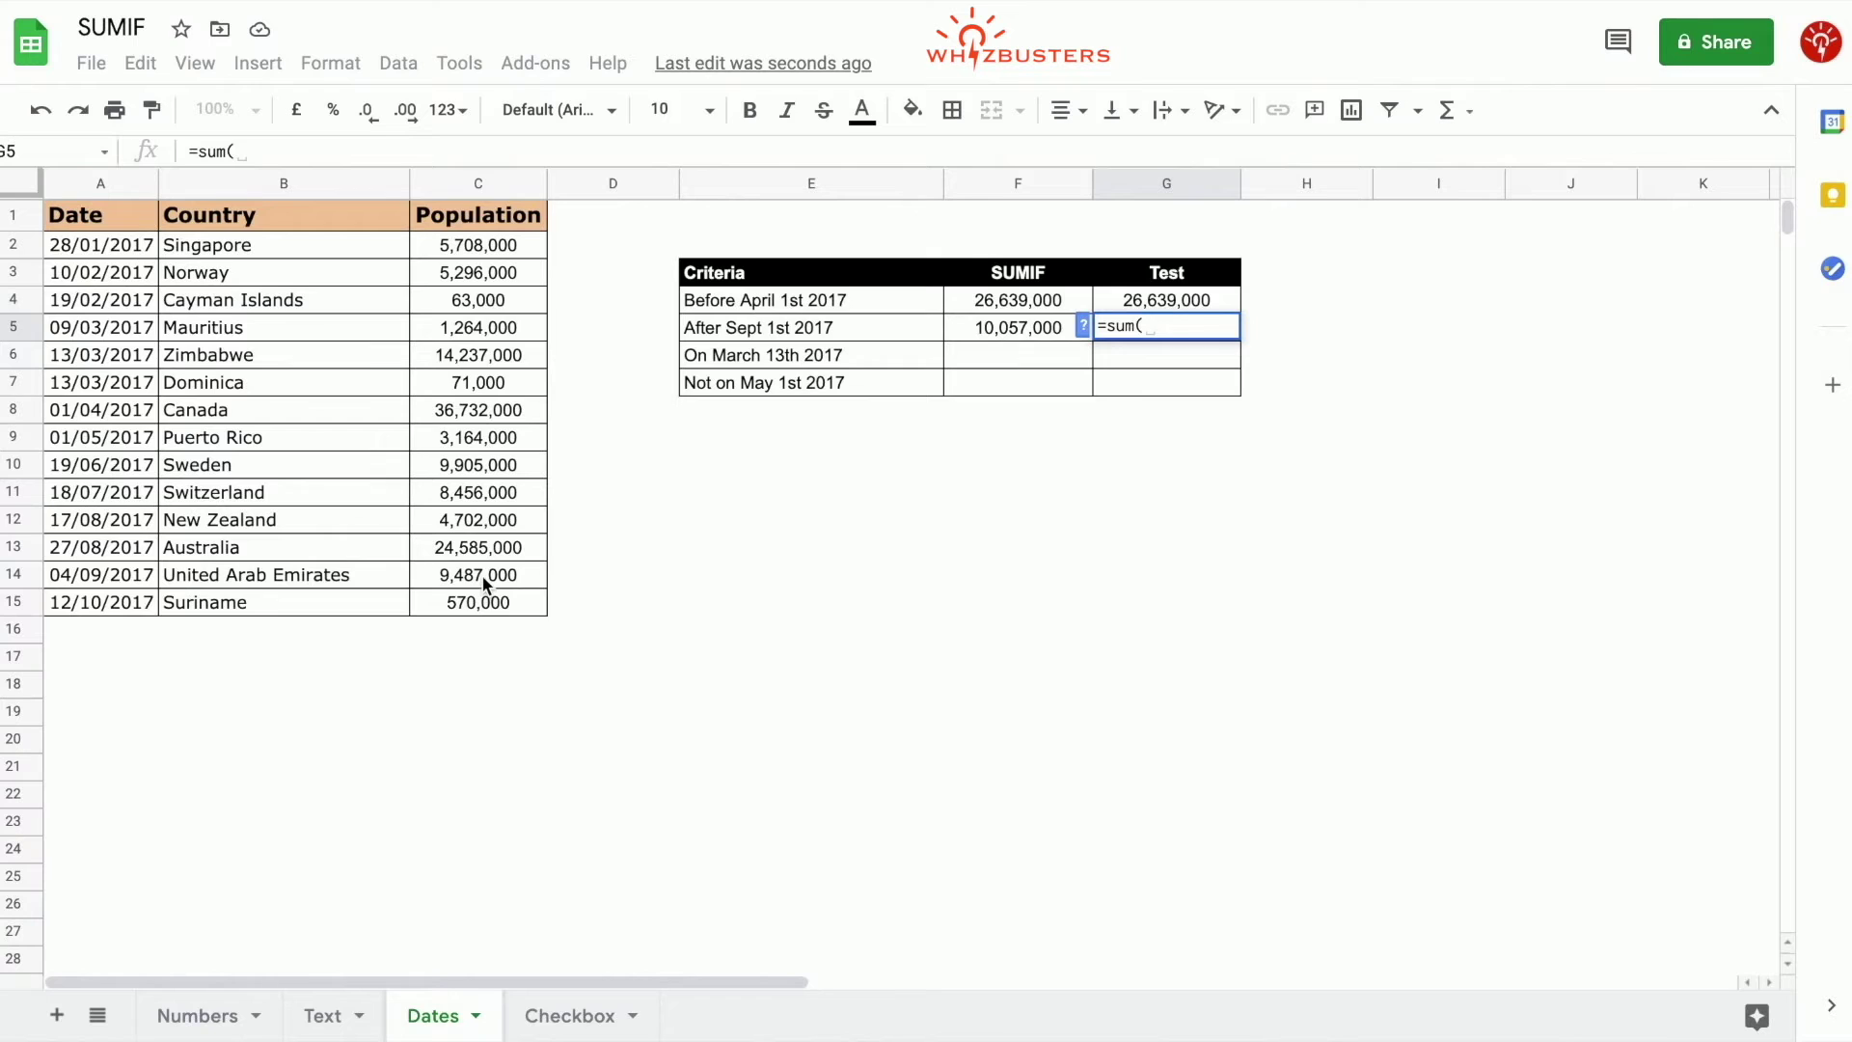
pyautogui.moveTo(482, 575); pyautogui.dragTo(485, 602)
pyautogui.press('Return')
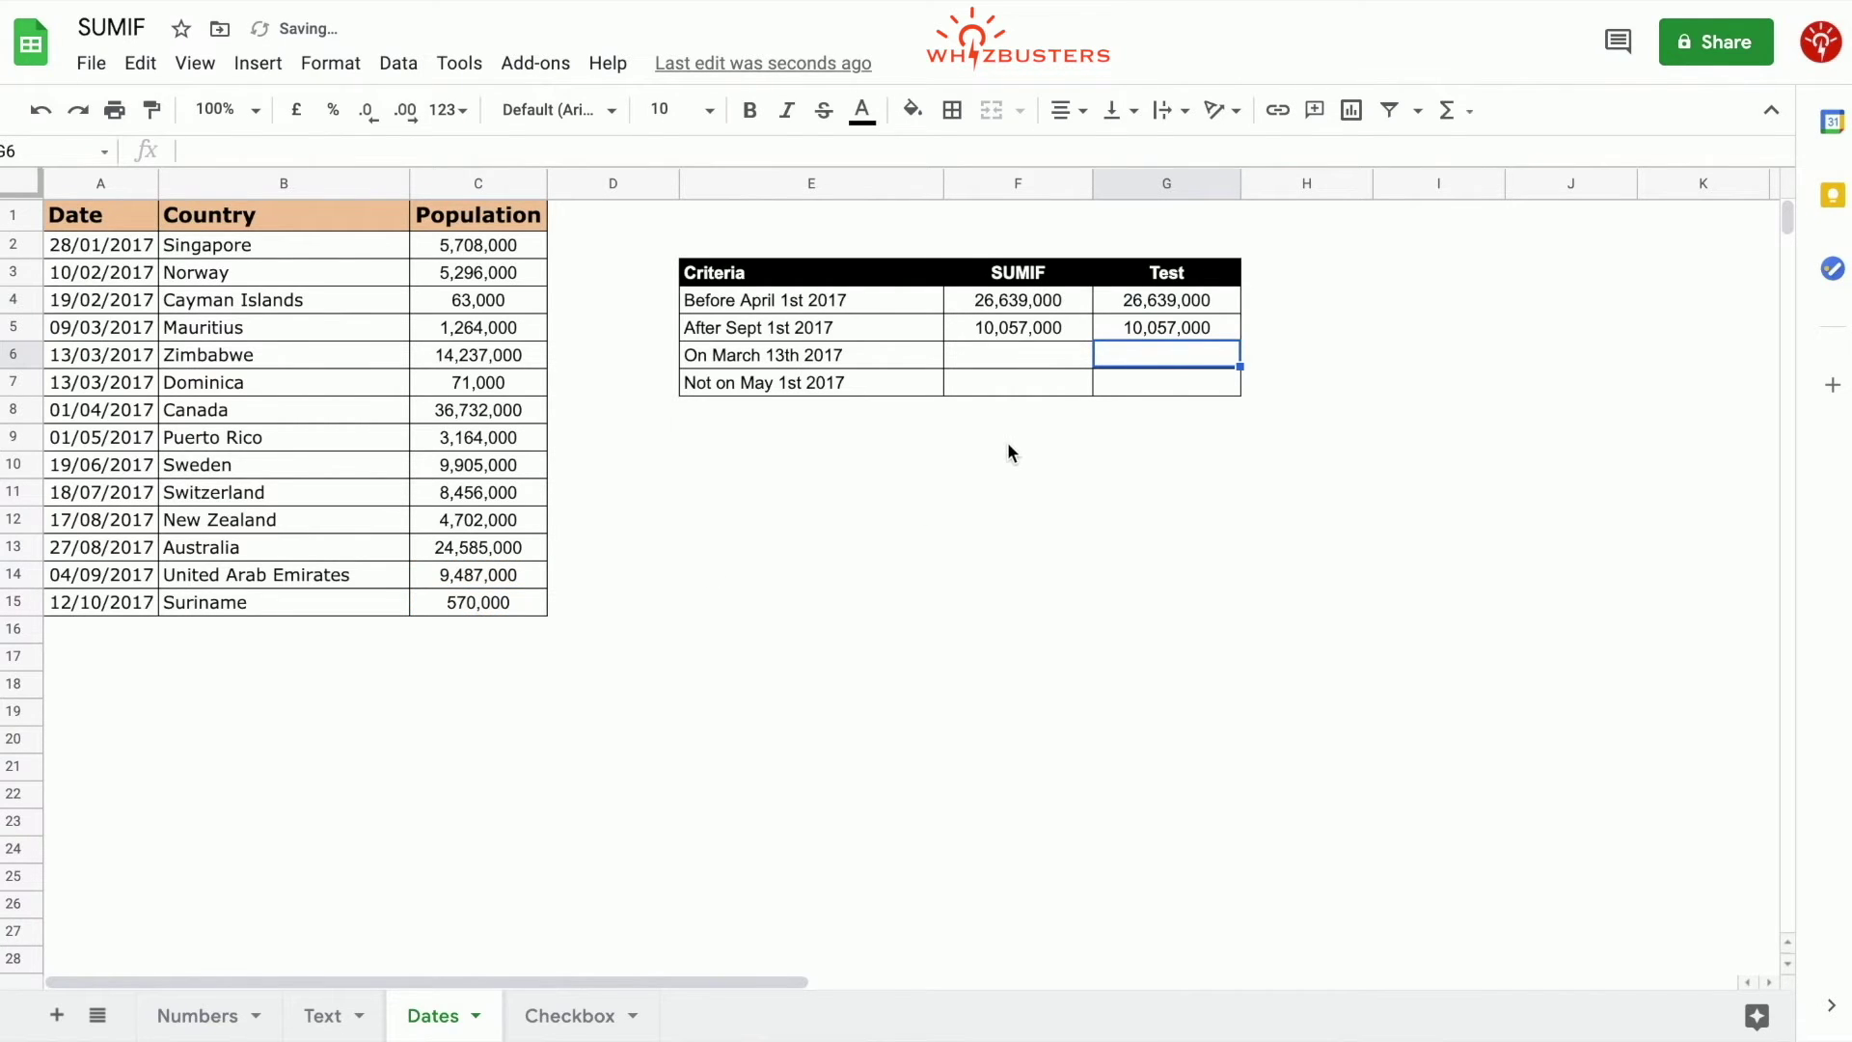
pyautogui.click(1008, 355)
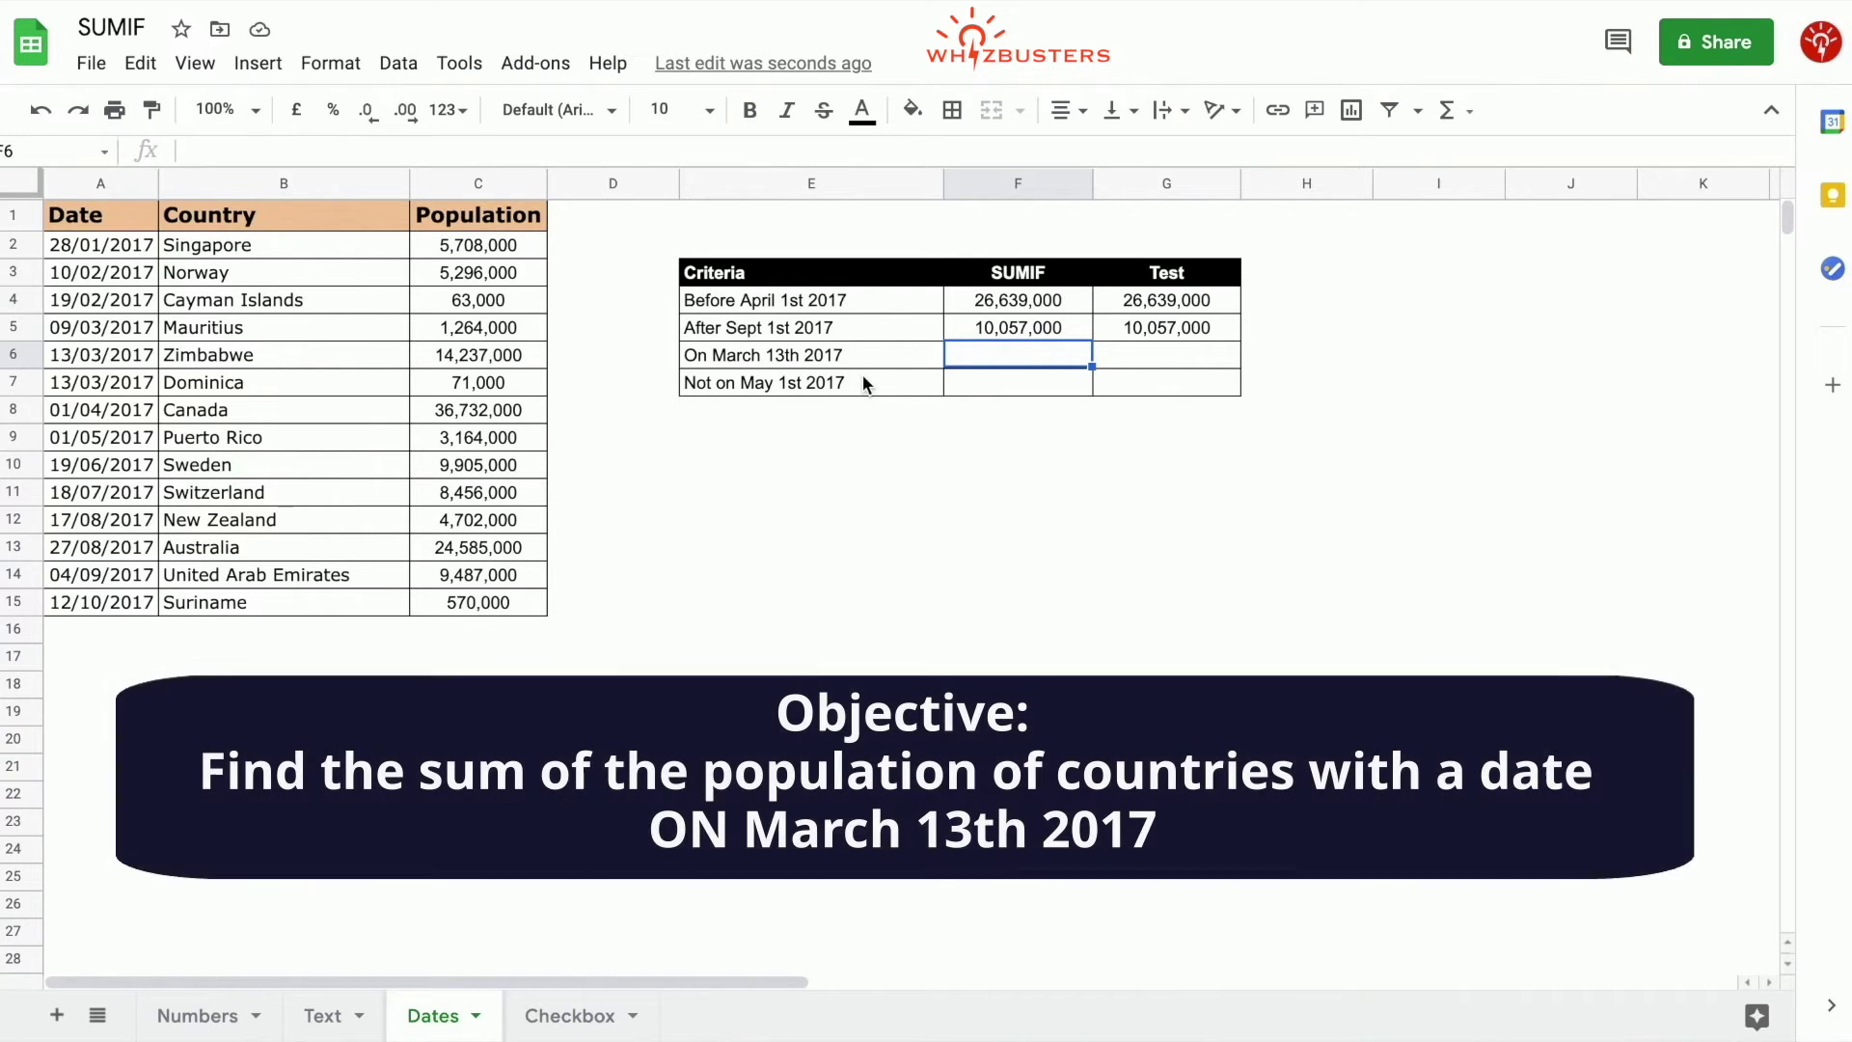
pyautogui.click(816, 358)
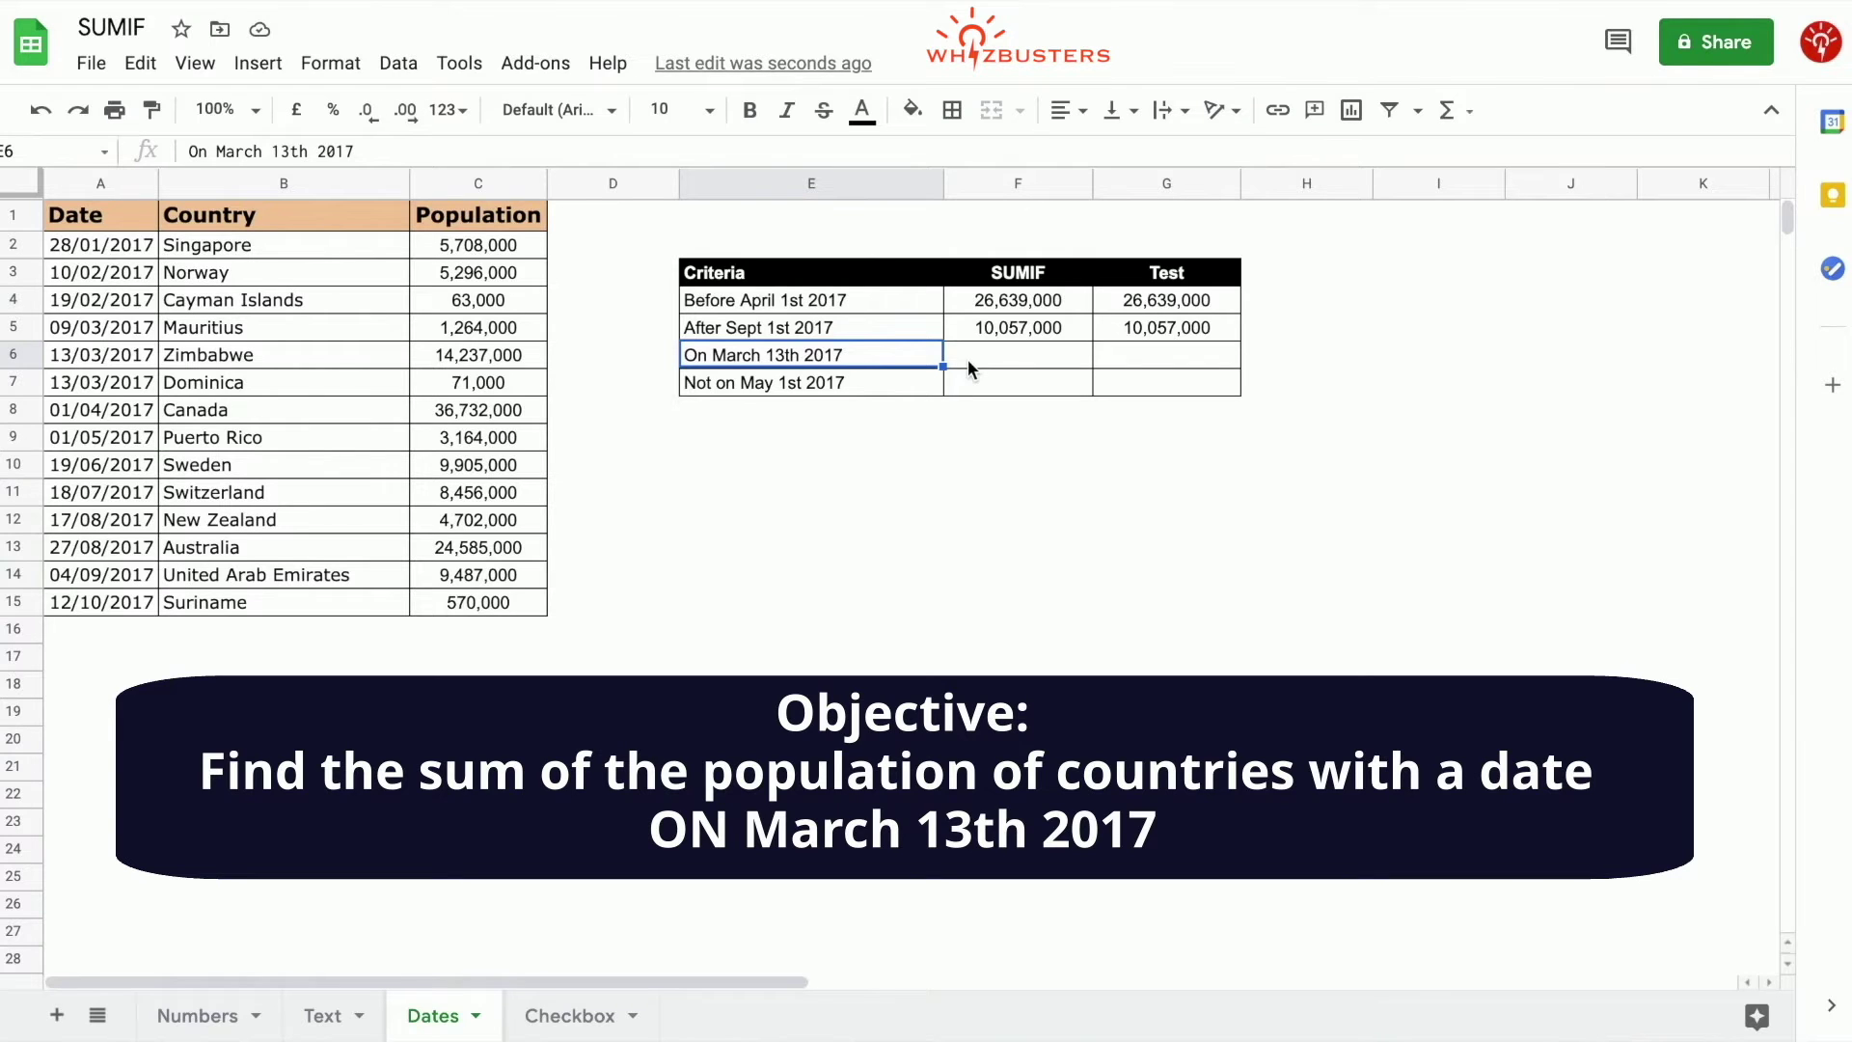
pyautogui.click(998, 357)
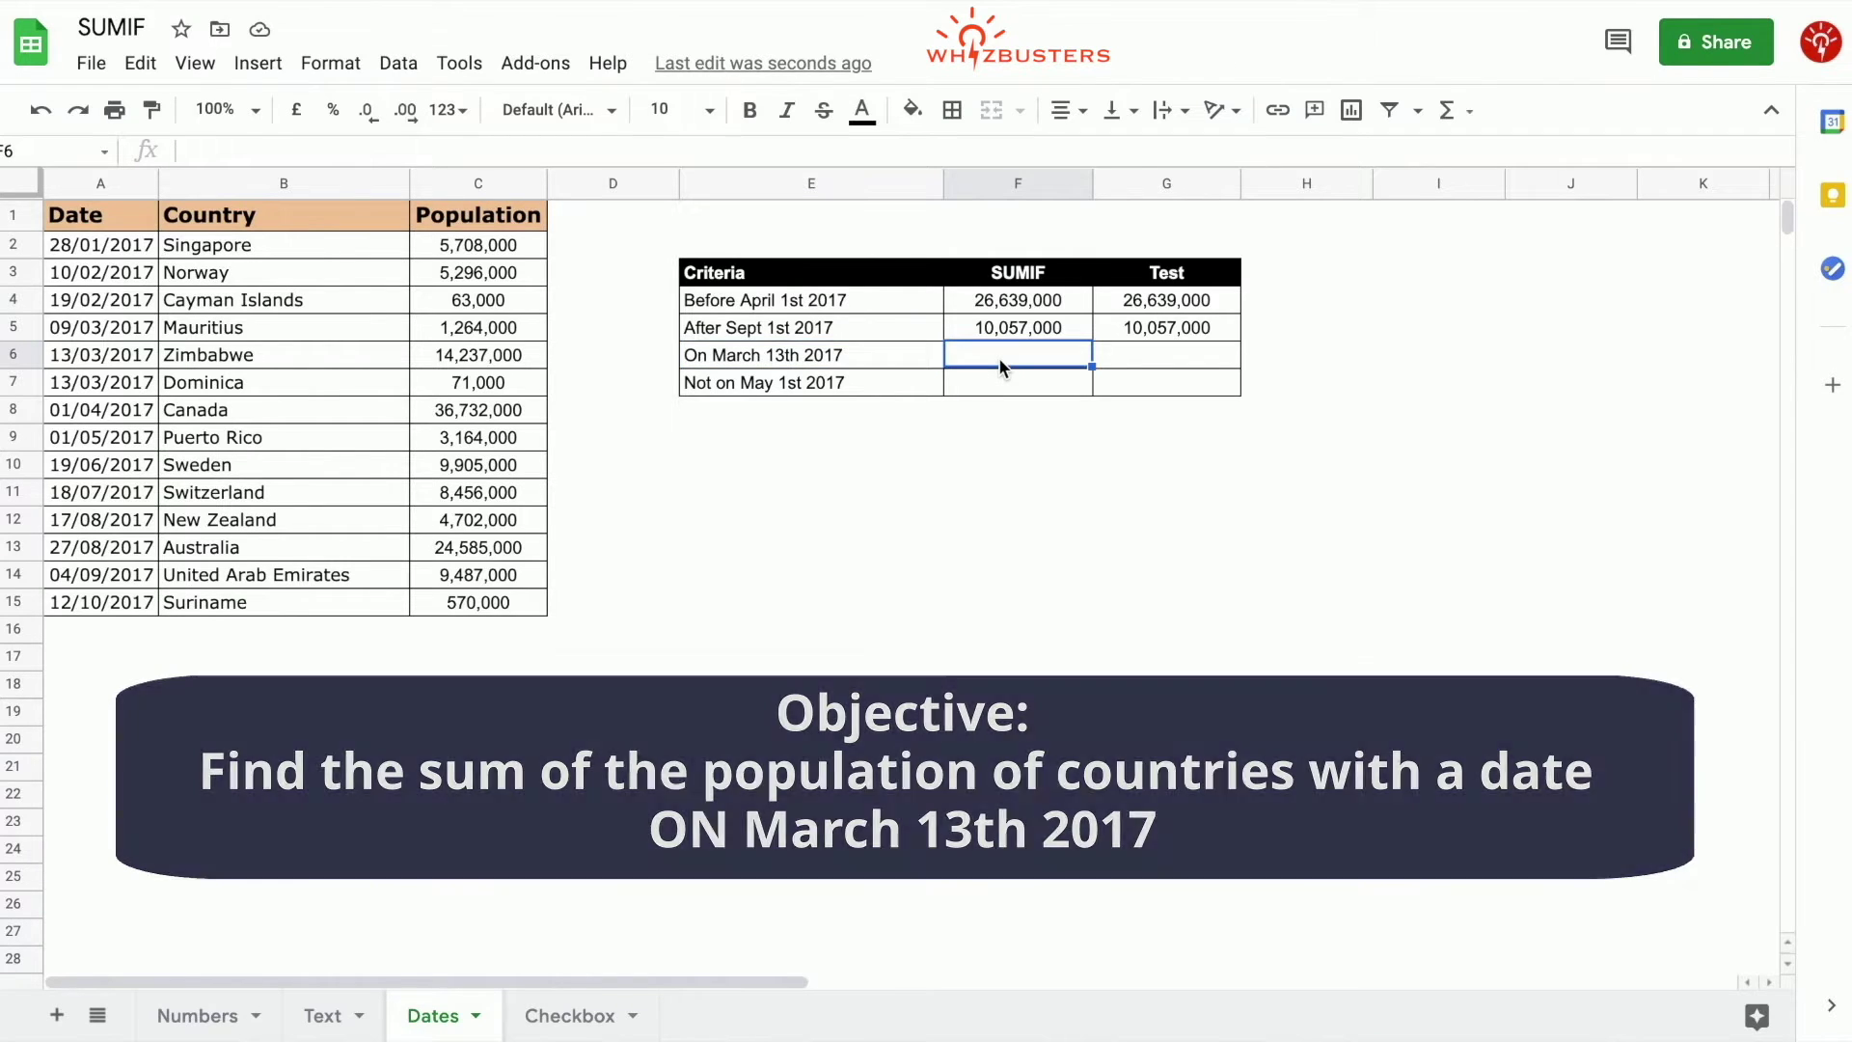
pyautogui.click(900, 359)
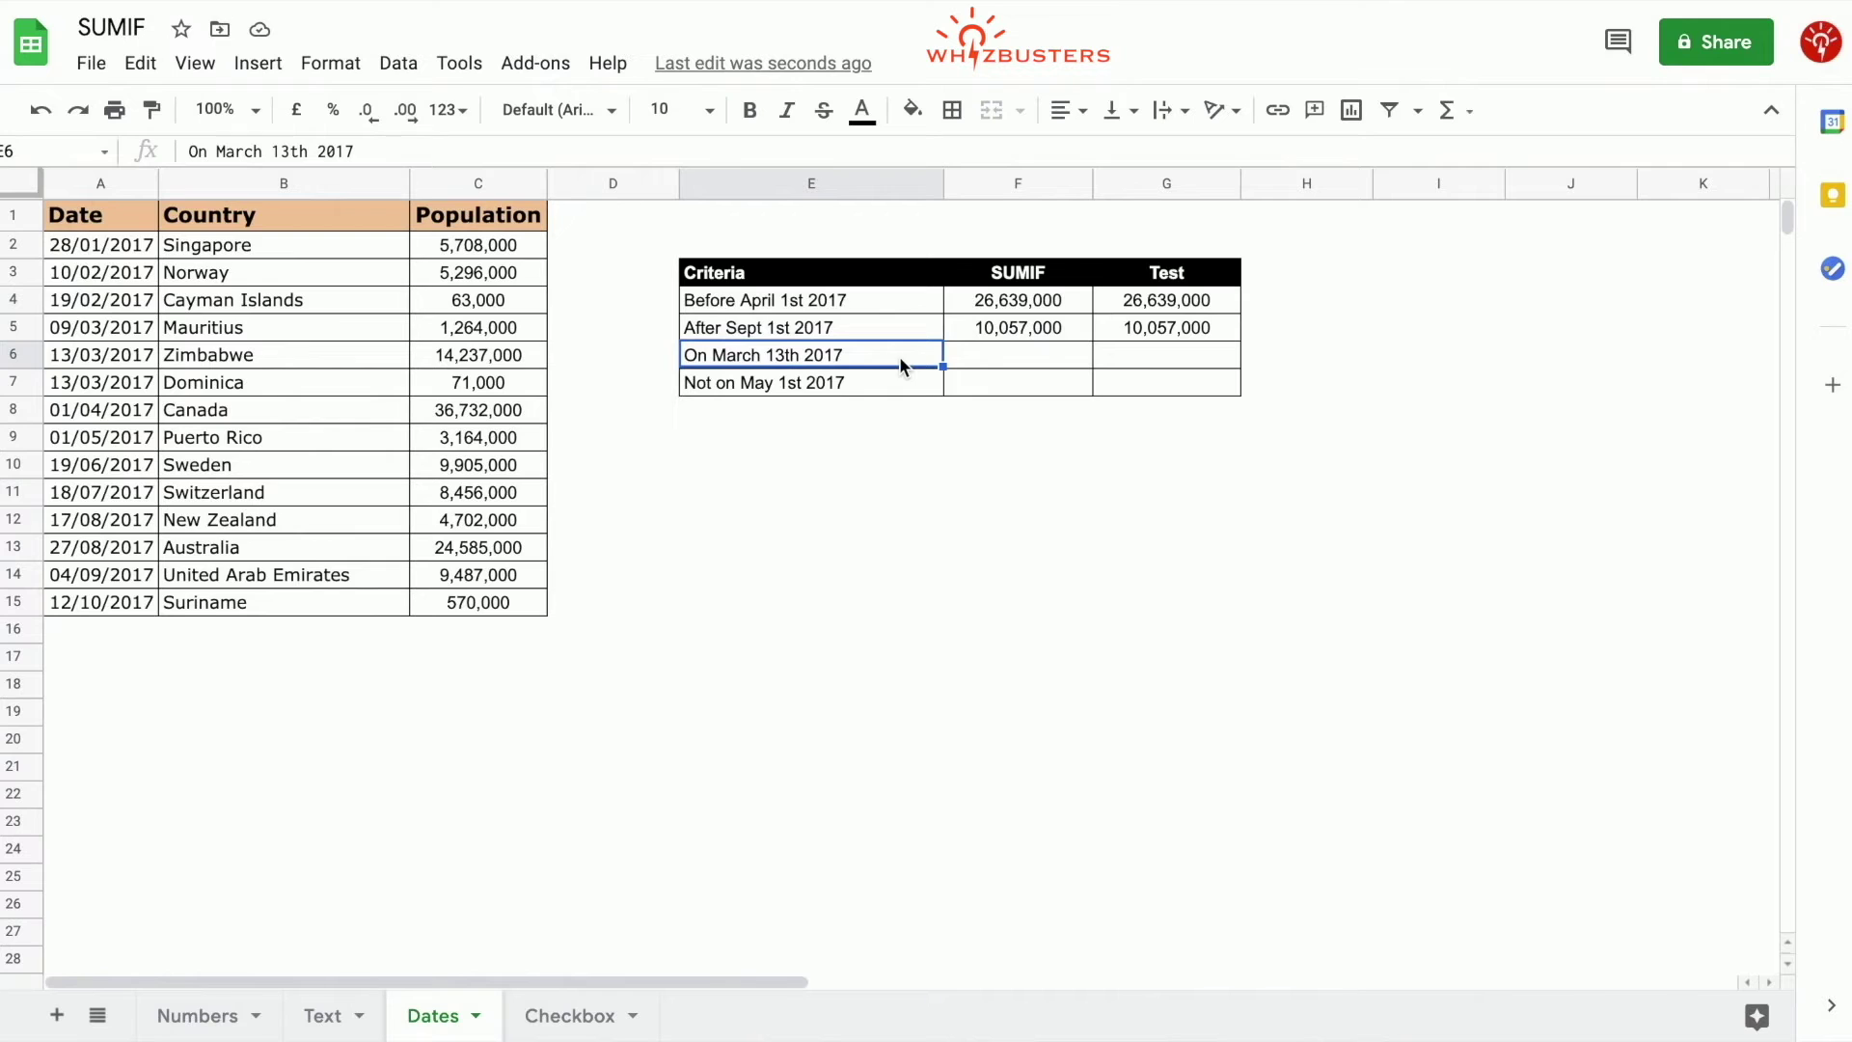
pyautogui.click(1040, 353)
# Start a SUMIF in F6 with the absolute date range $A$2:$A$15 as criteria range
pyautogui.write('=')
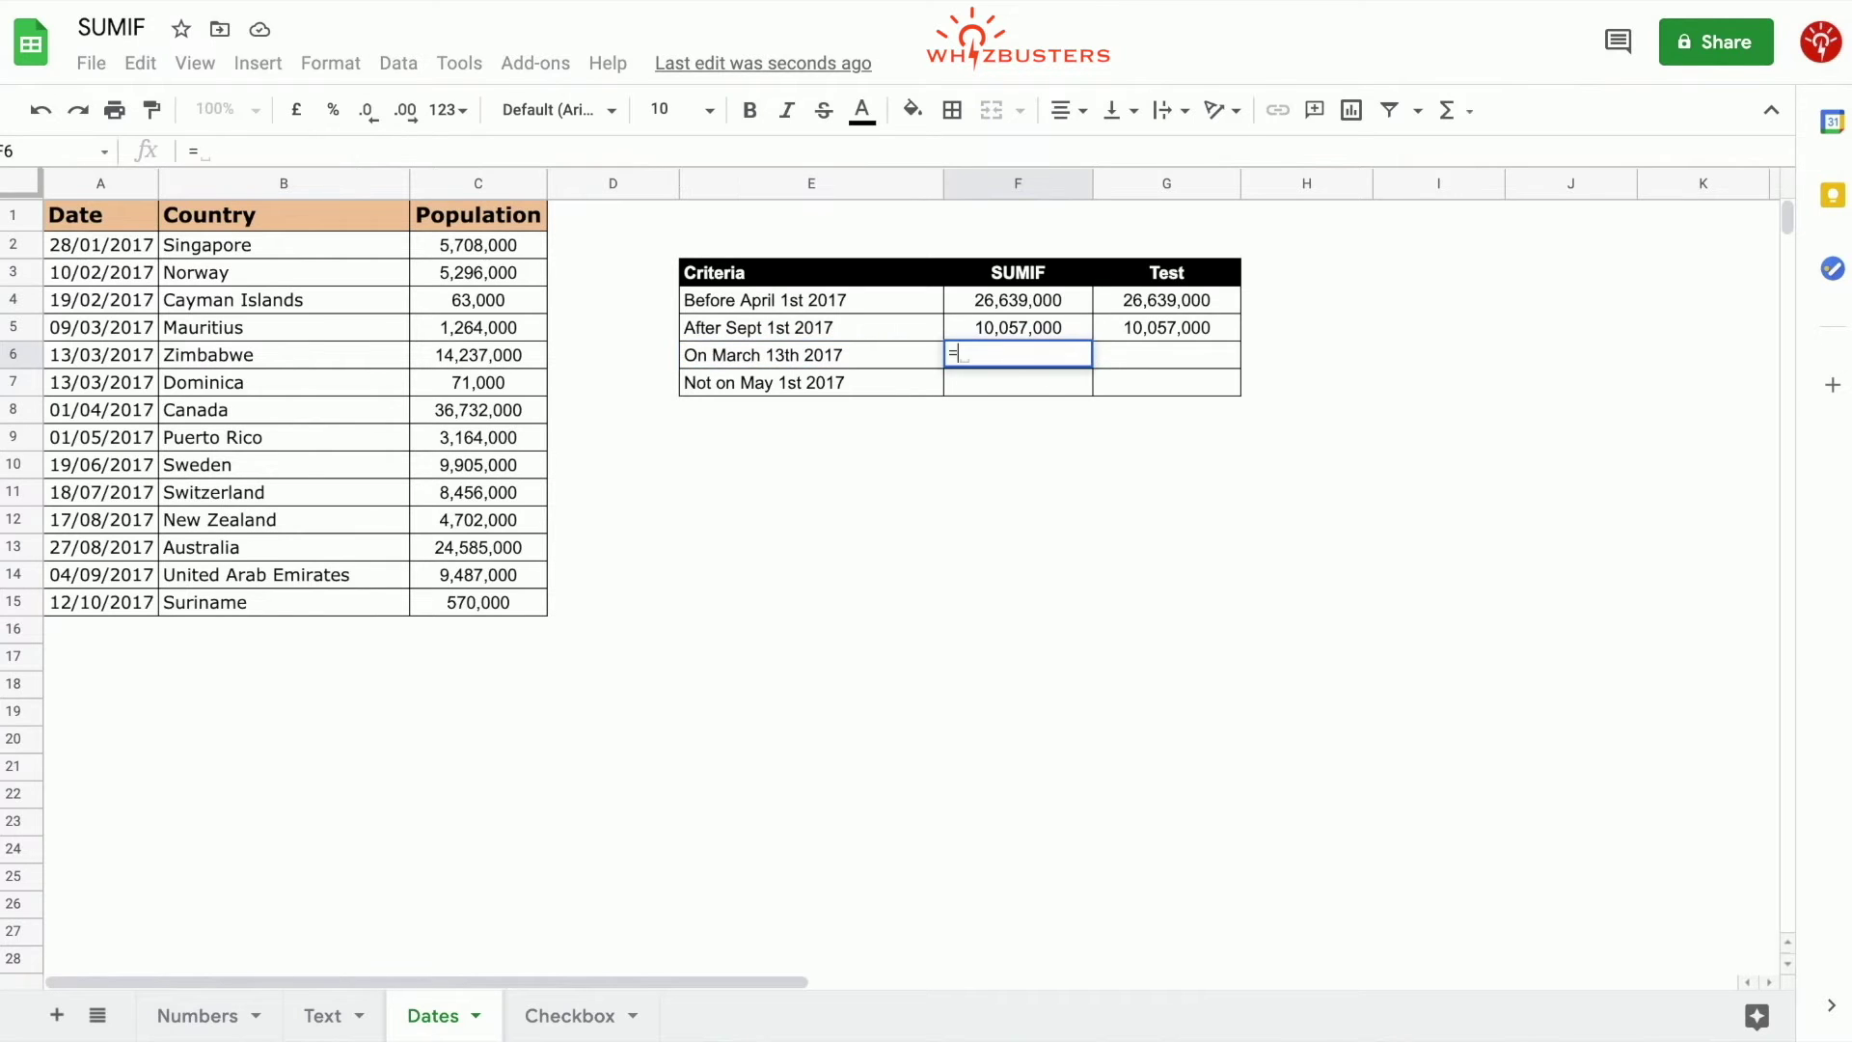
pyautogui.write('sumif(')
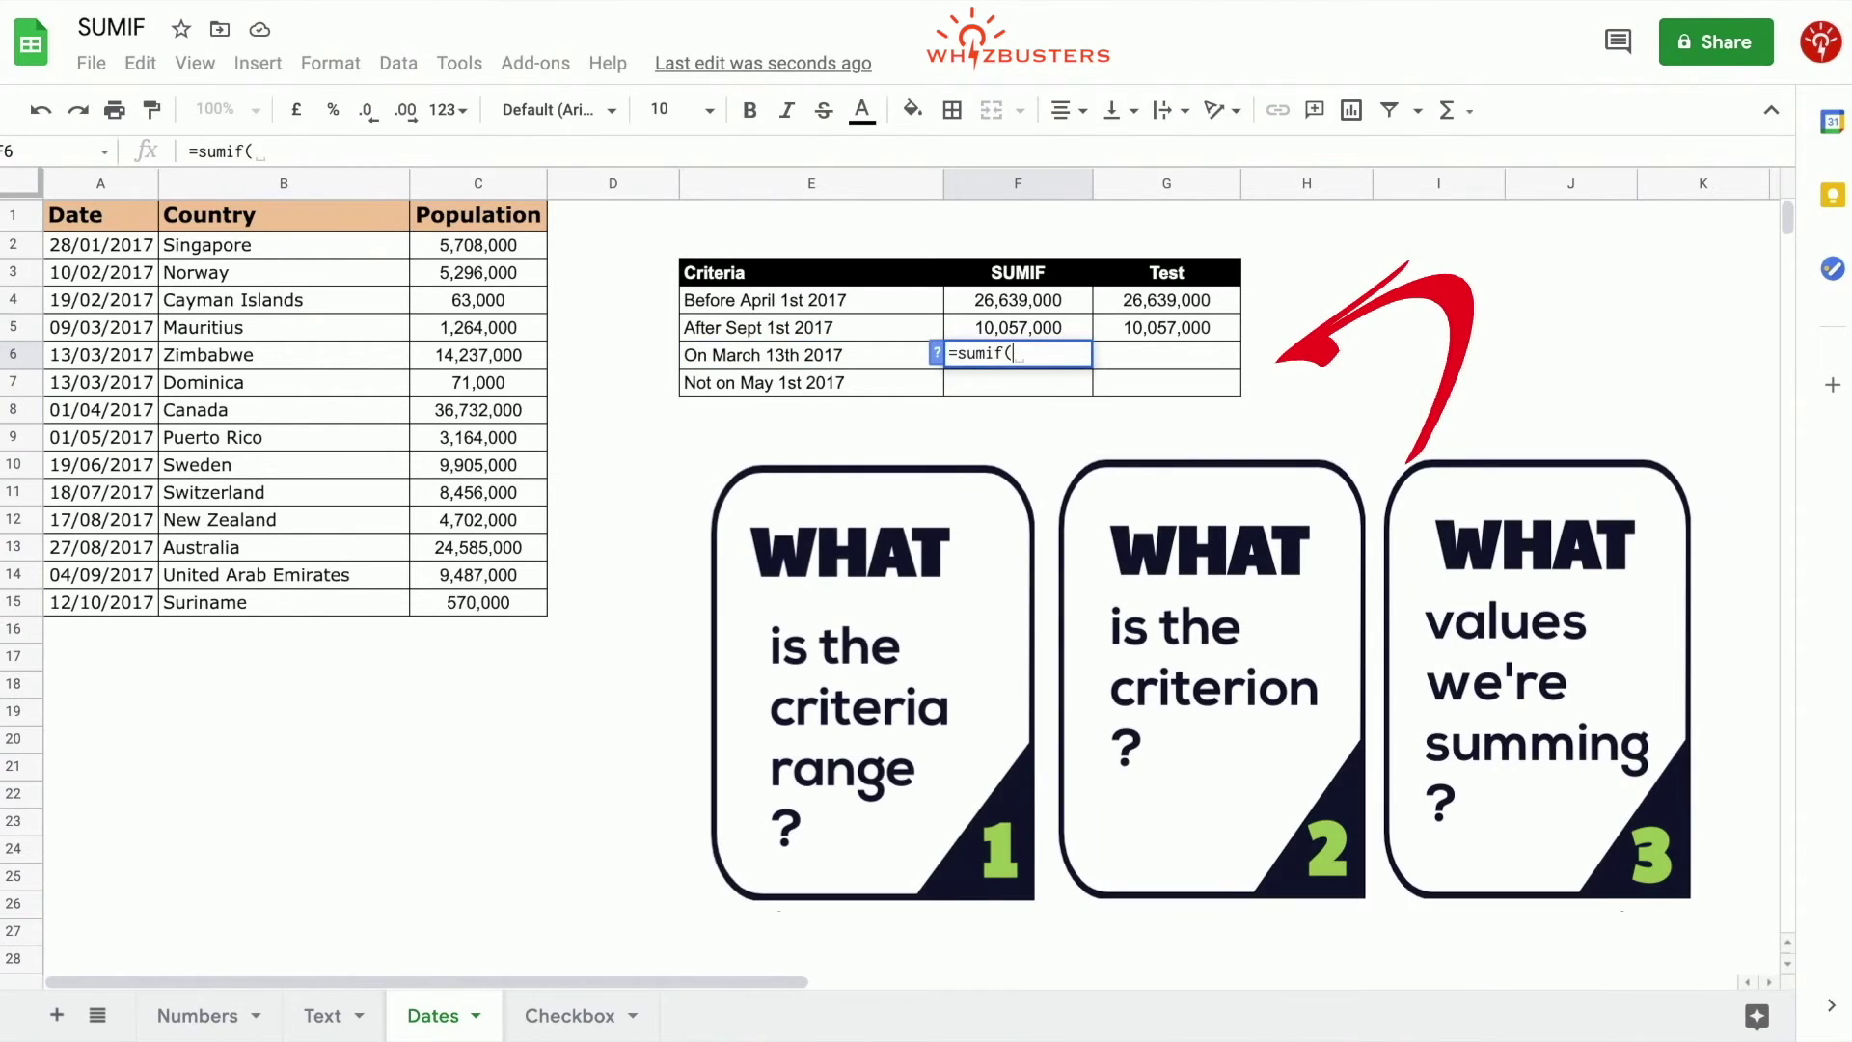
pyautogui.click(935, 353)
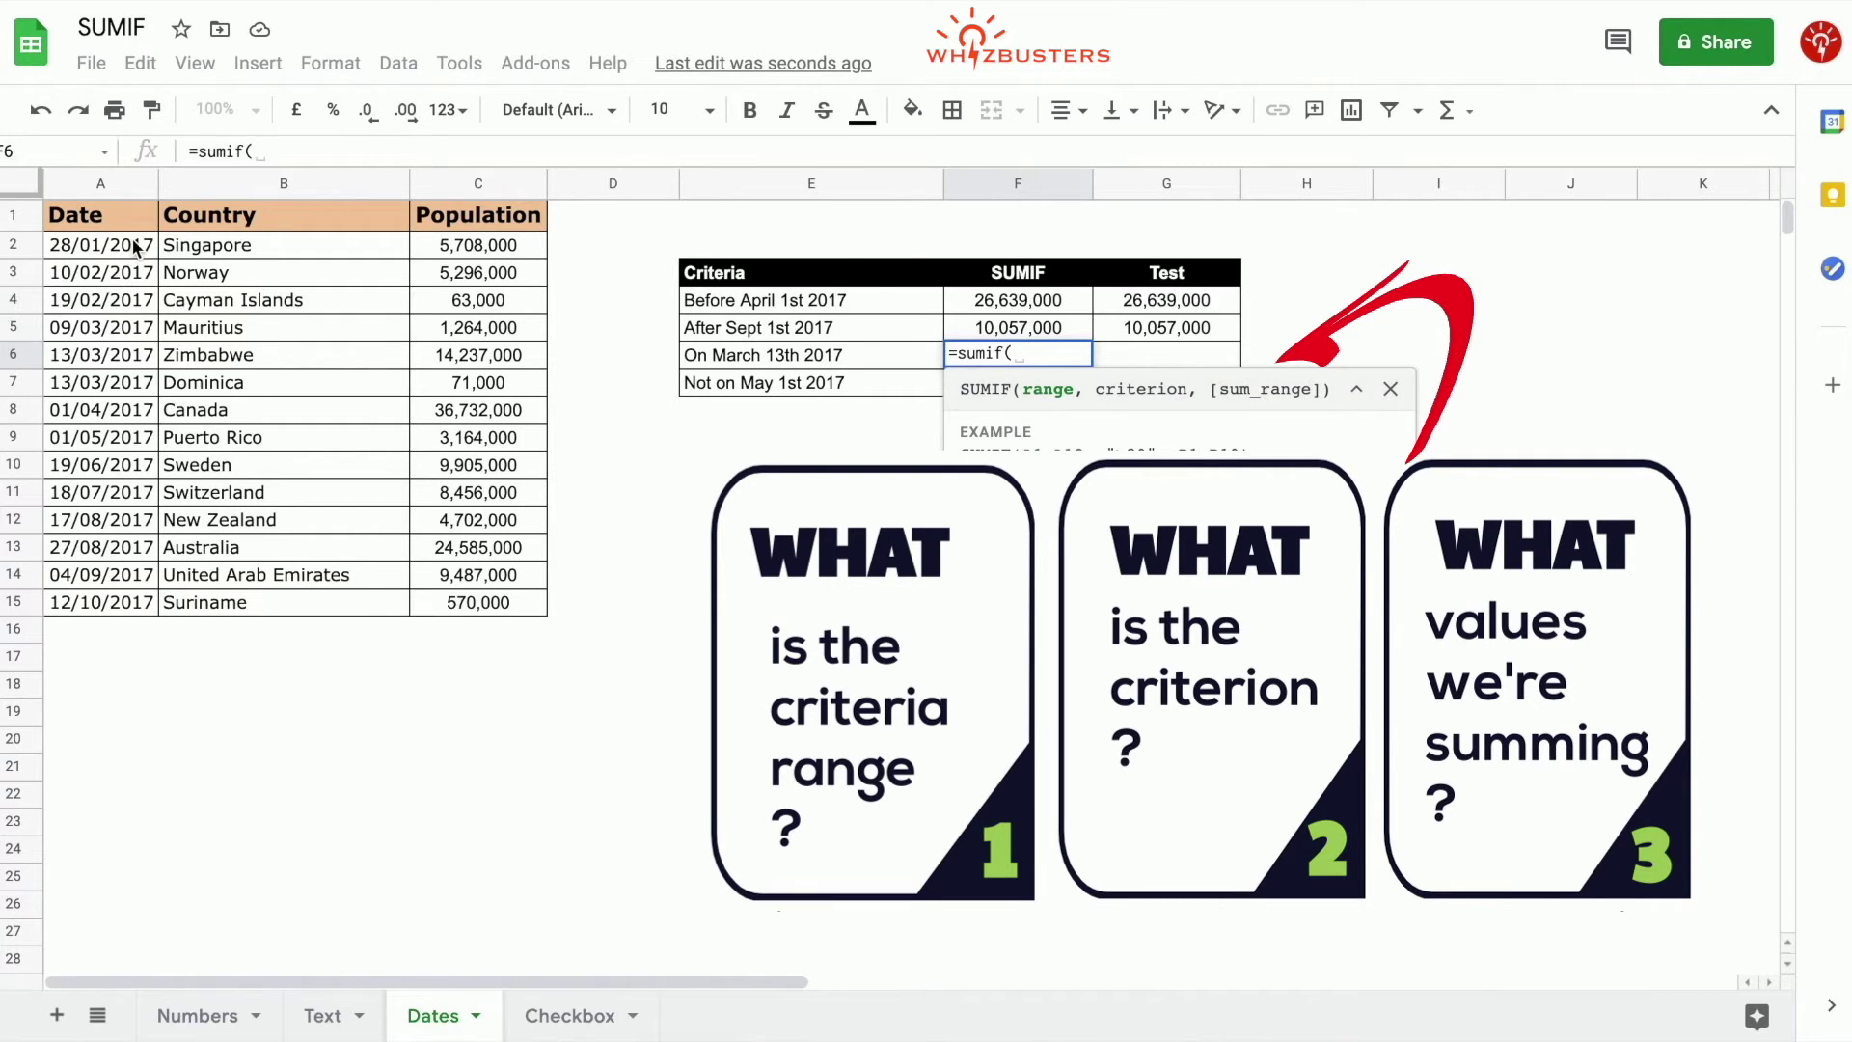
pyautogui.moveTo(134, 246); pyautogui.dragTo(120, 604)
pyautogui.click(287, 151)
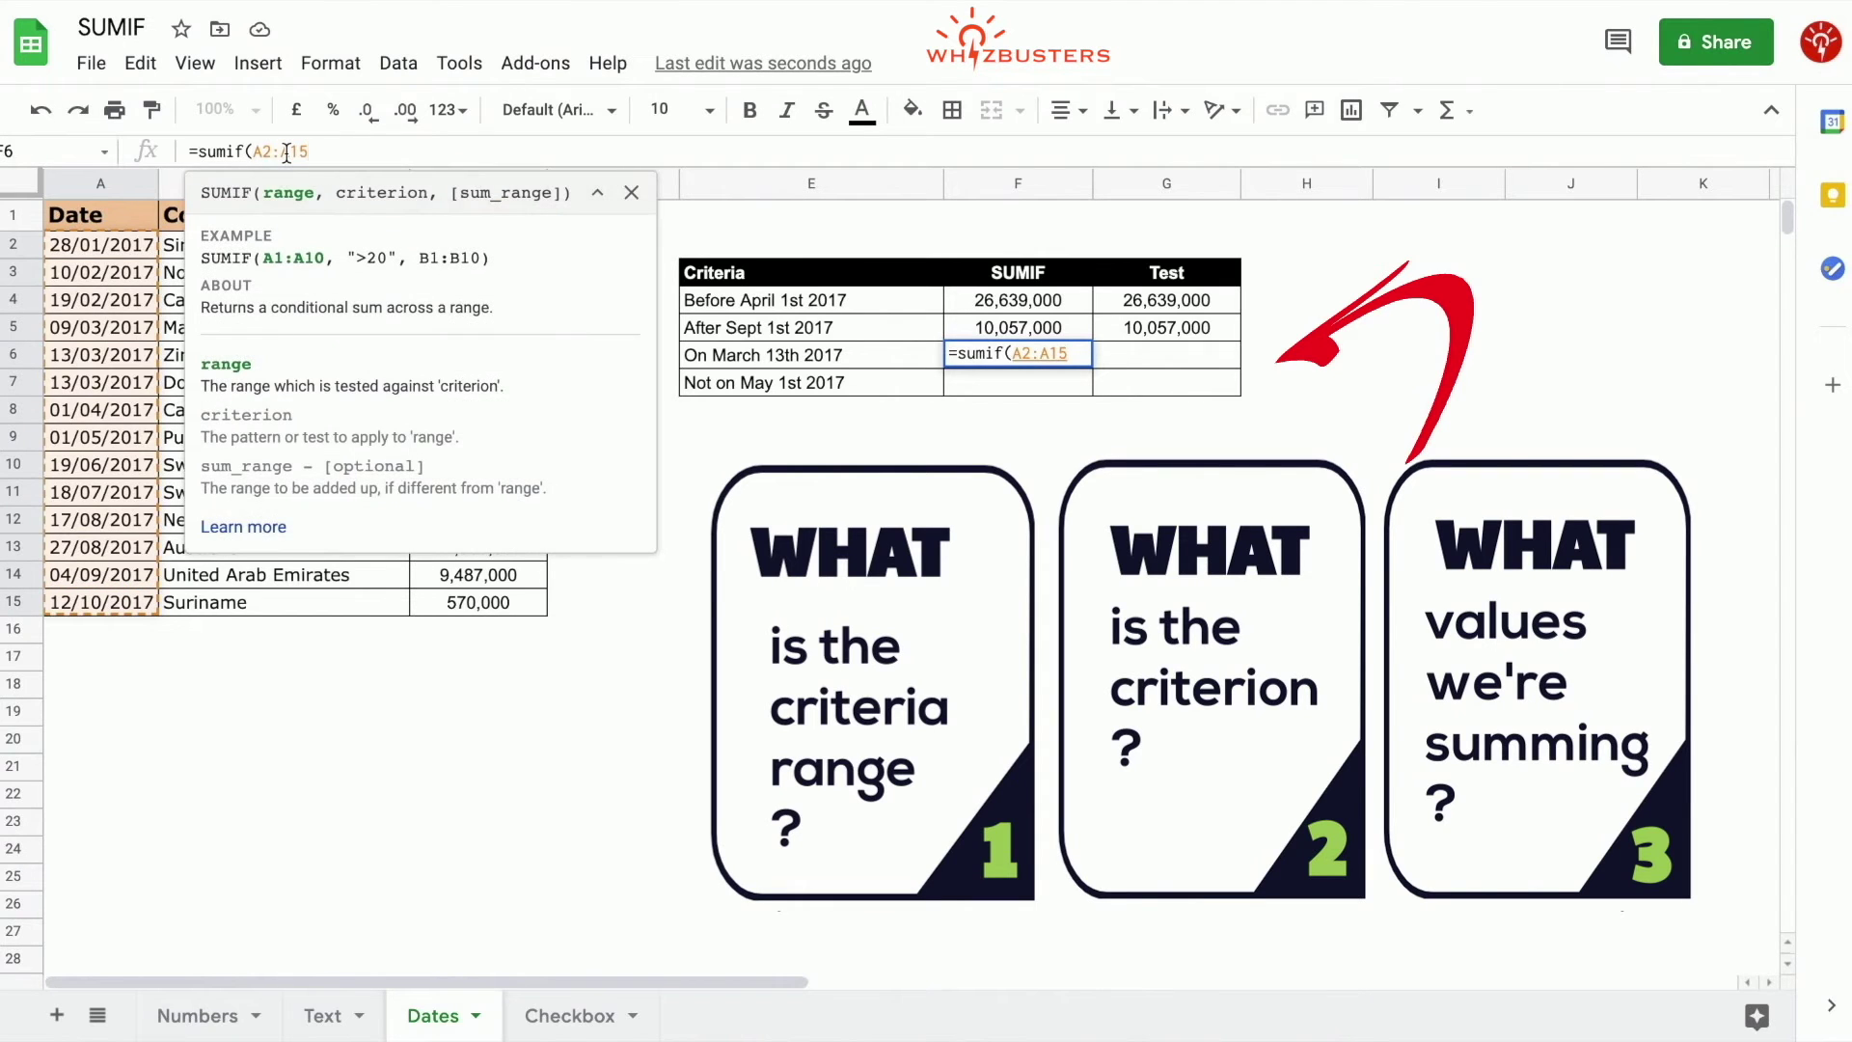
pyautogui.press('F4')
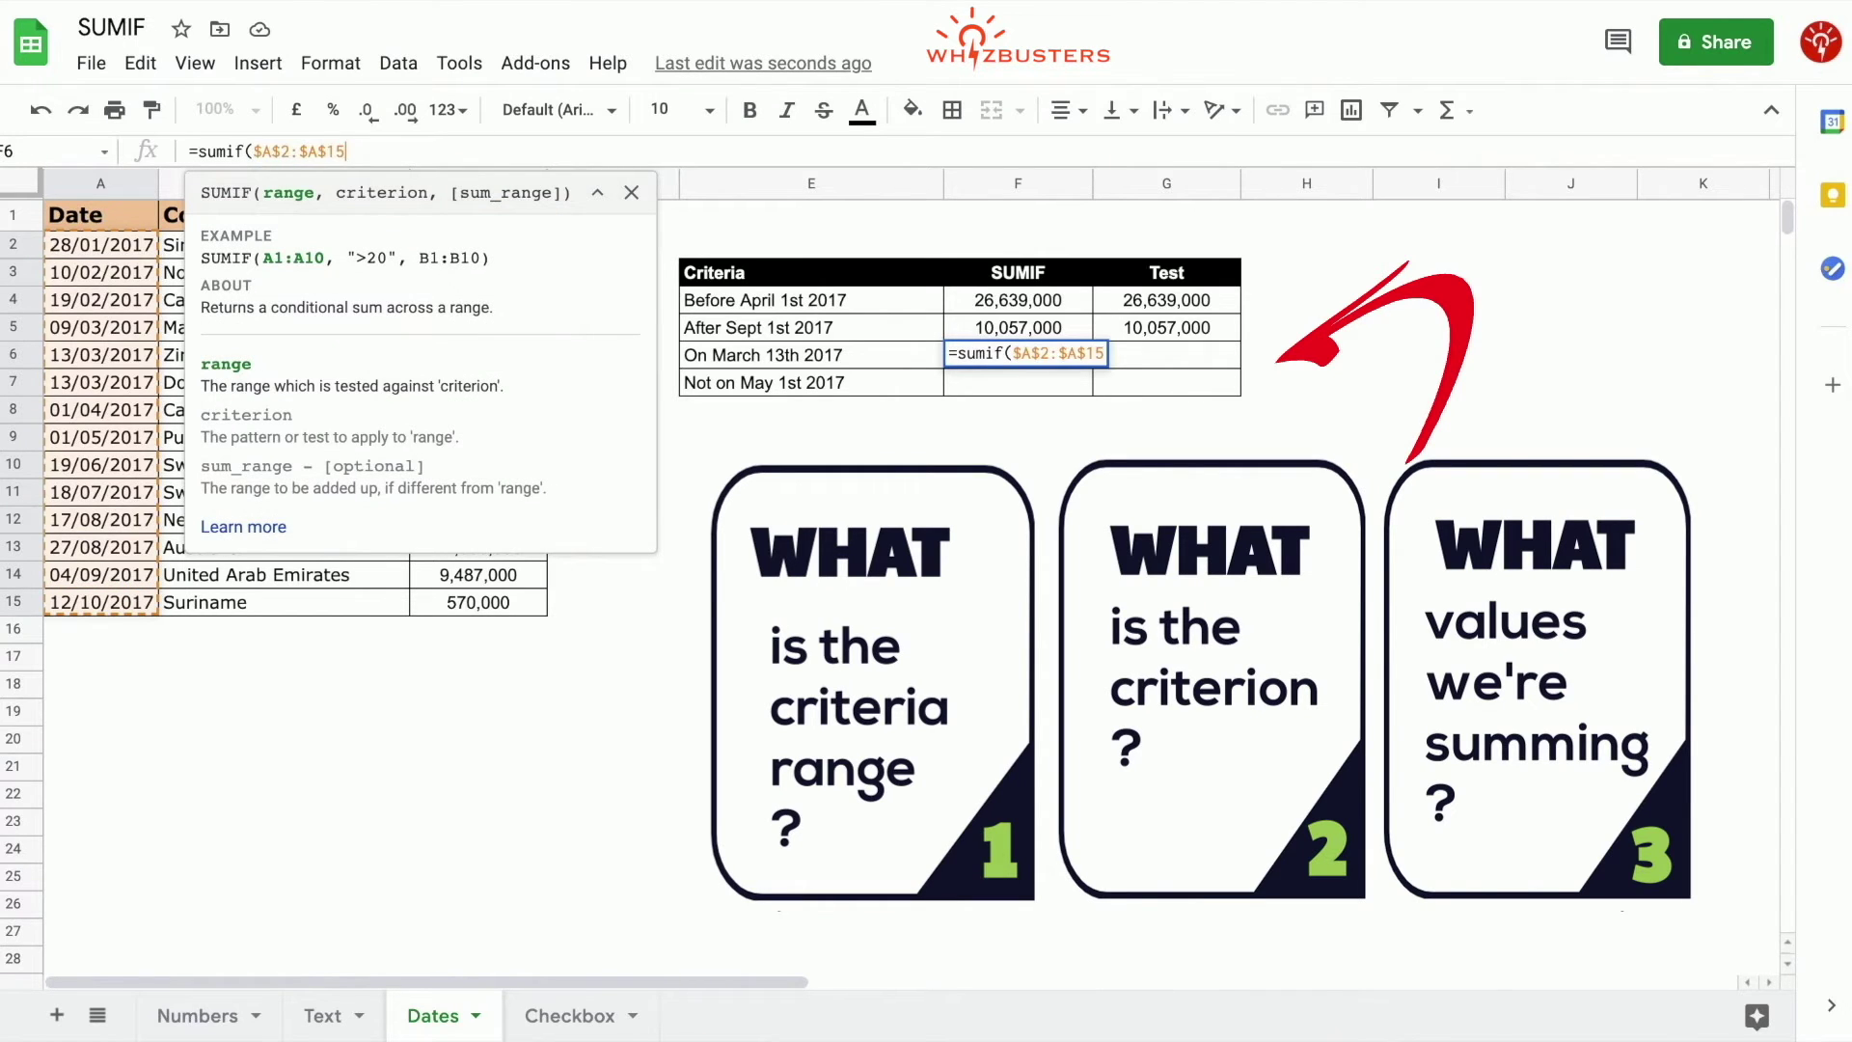
pyautogui.write(',')
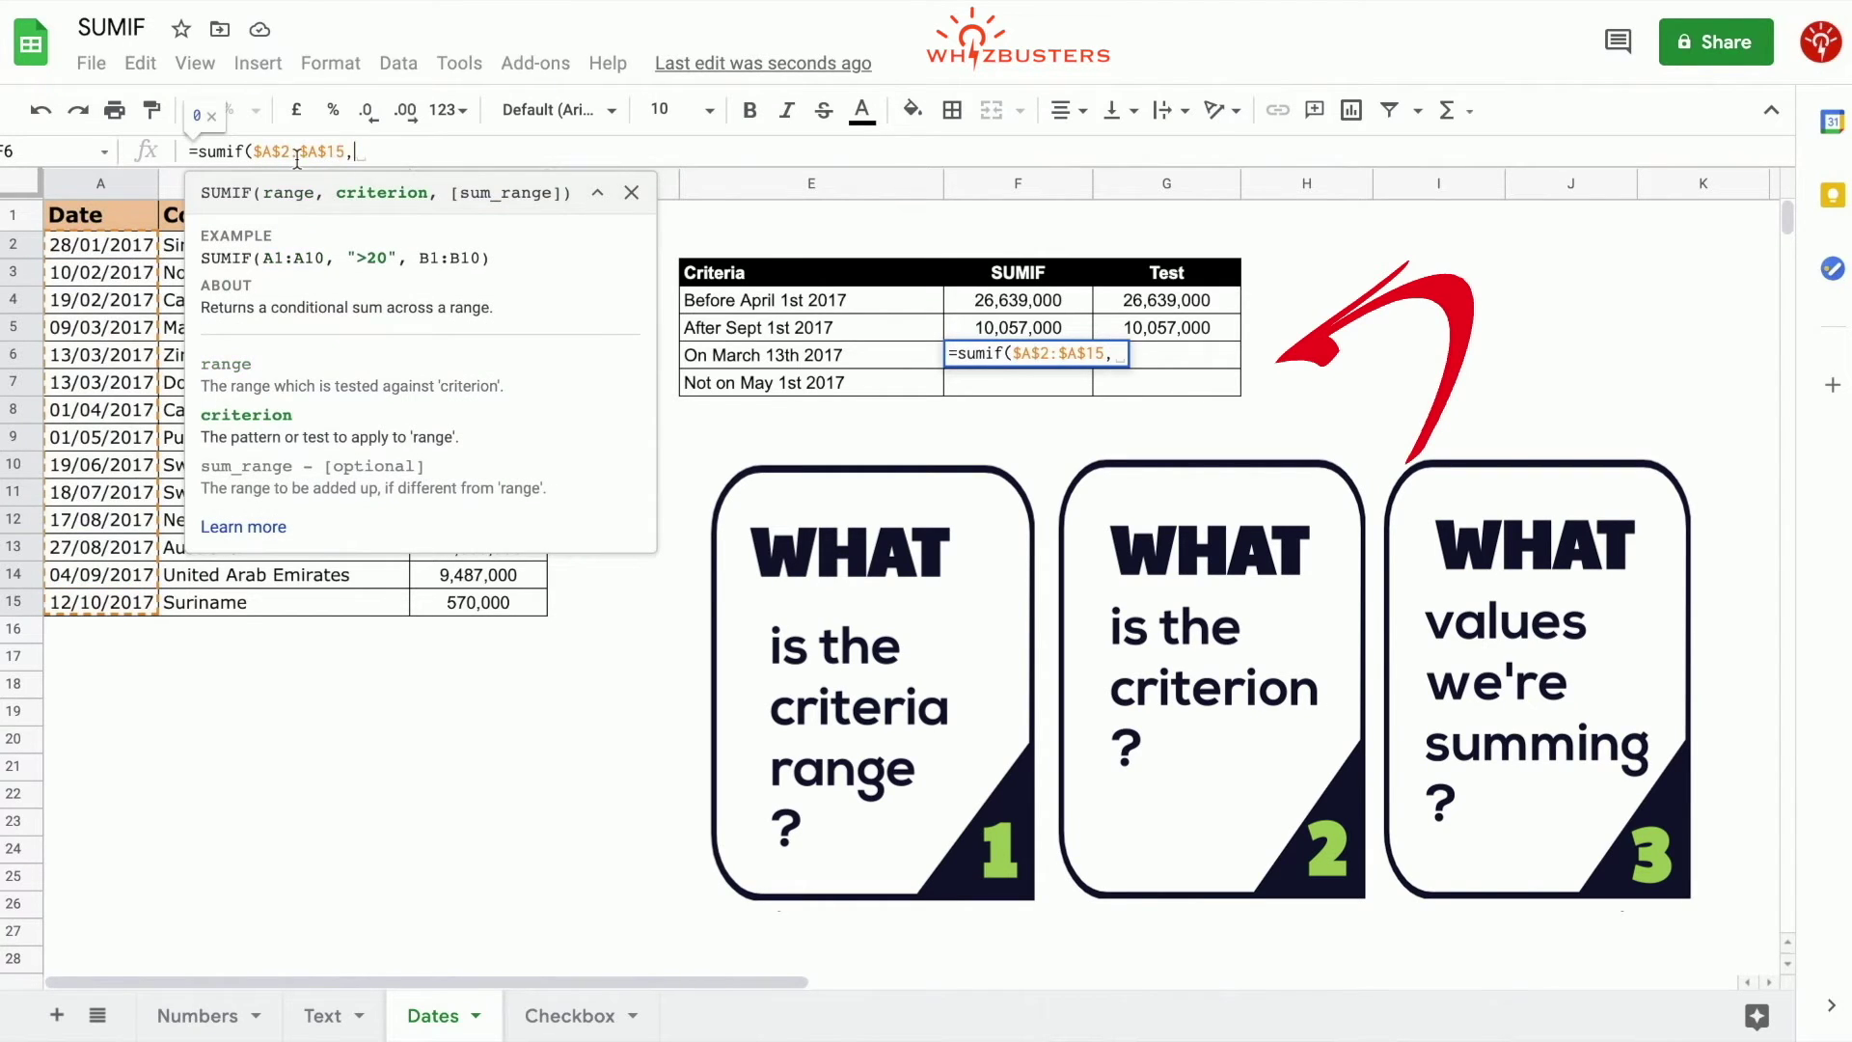
pyautogui.click(632, 192)
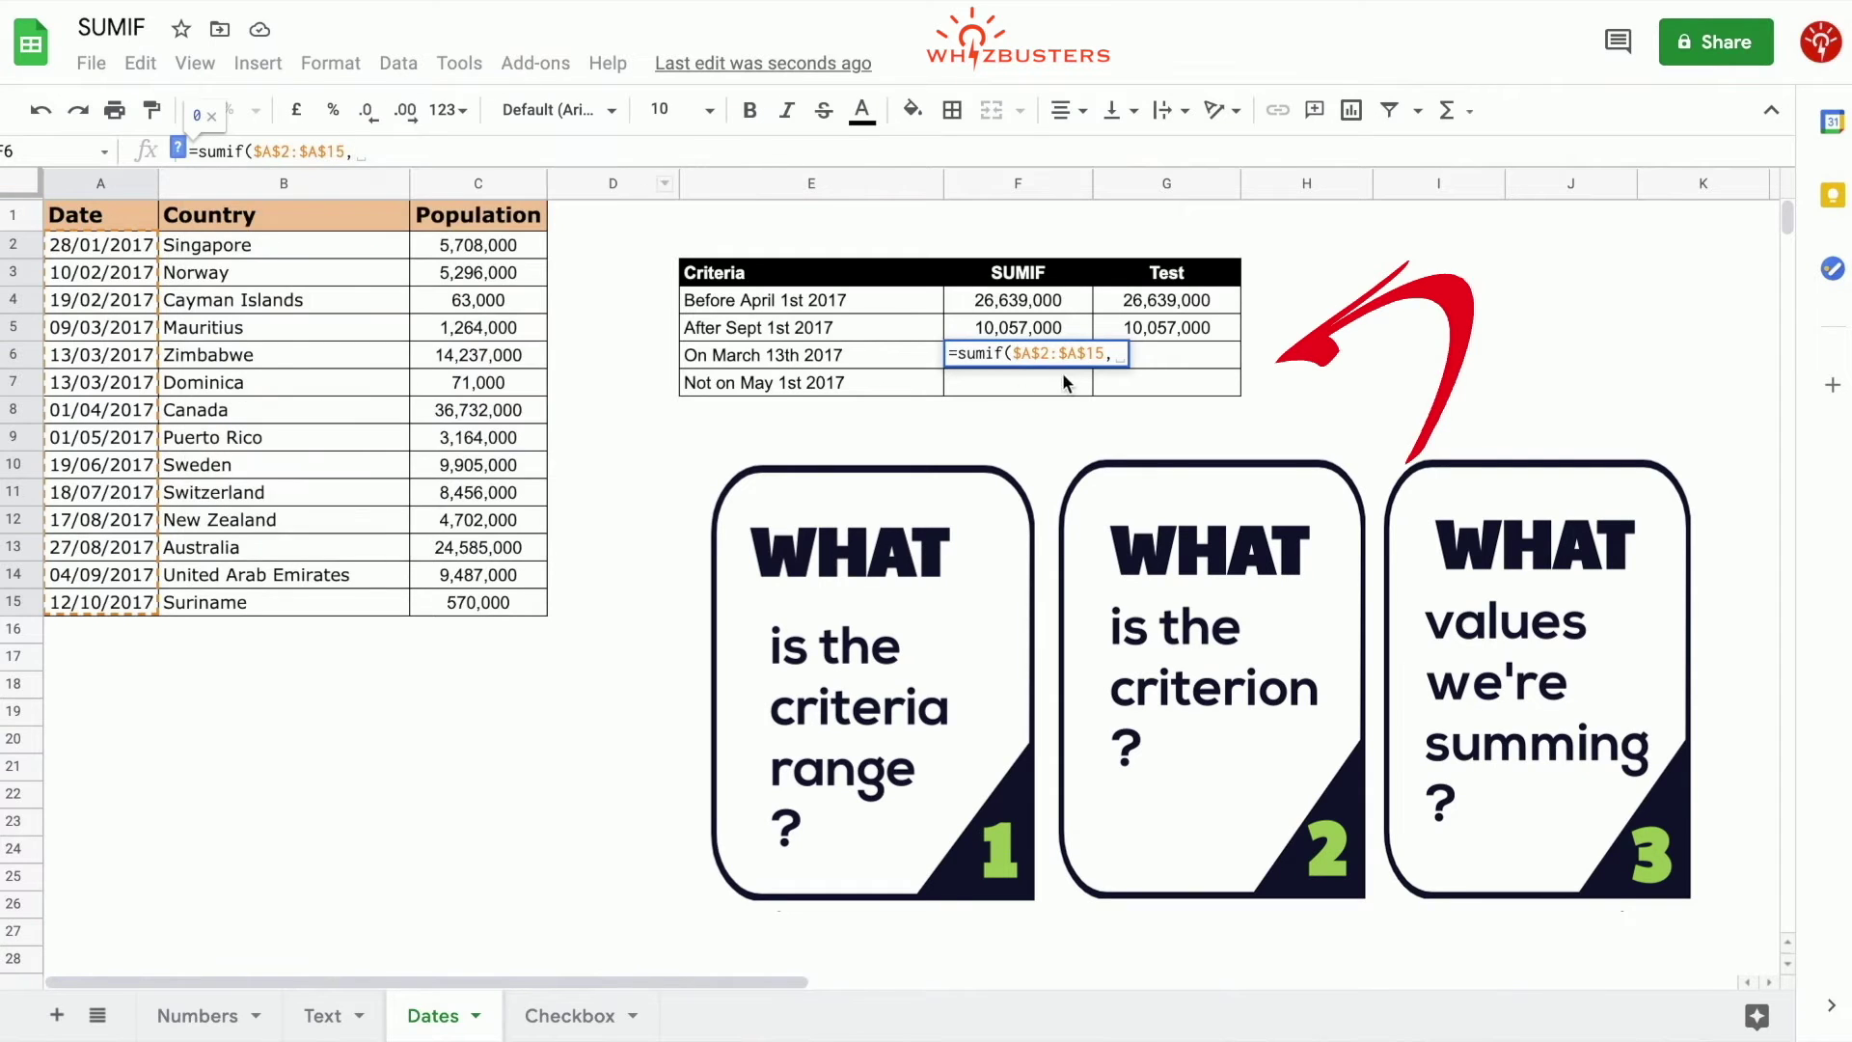
pyautogui.click(1061, 359)
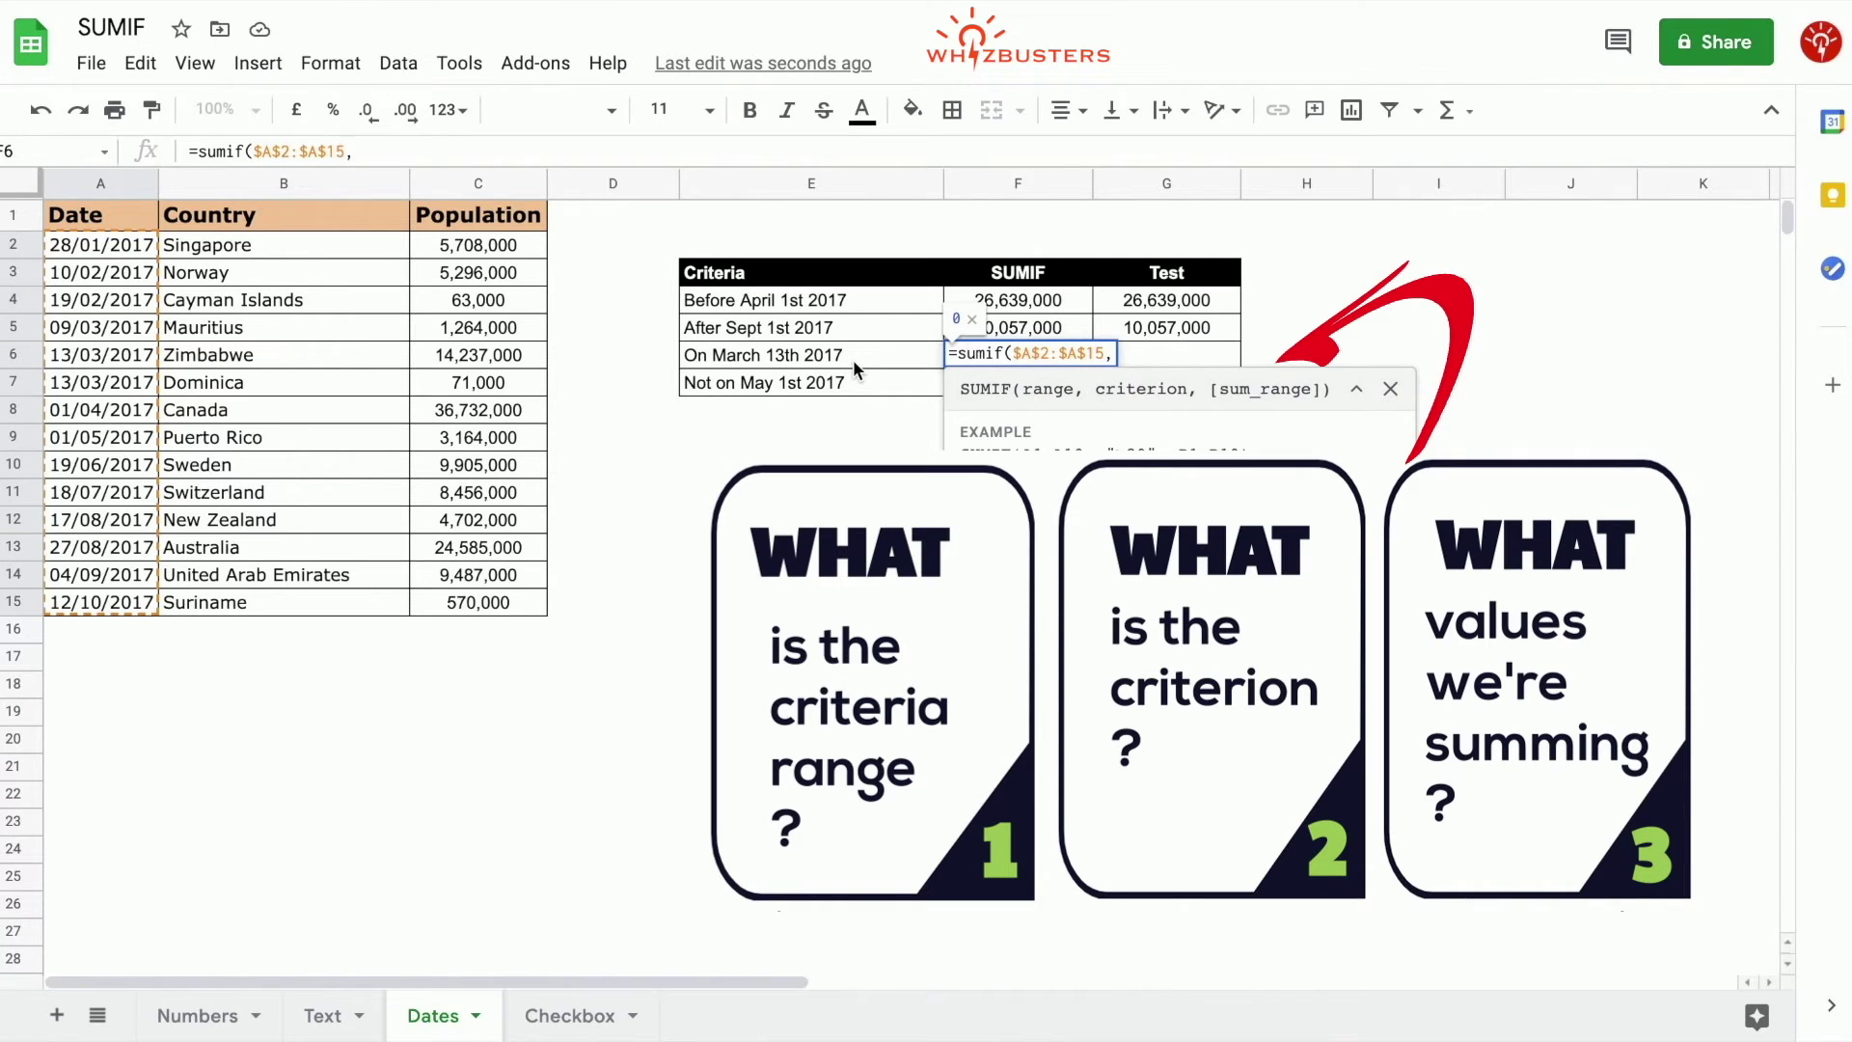
pyautogui.click(1113, 354)
# Add criterion "=2017/03/13" and absolute sum range $C$2:$C$15, returning 14,308,000
pyautogui.write('"=2017/03/13",')
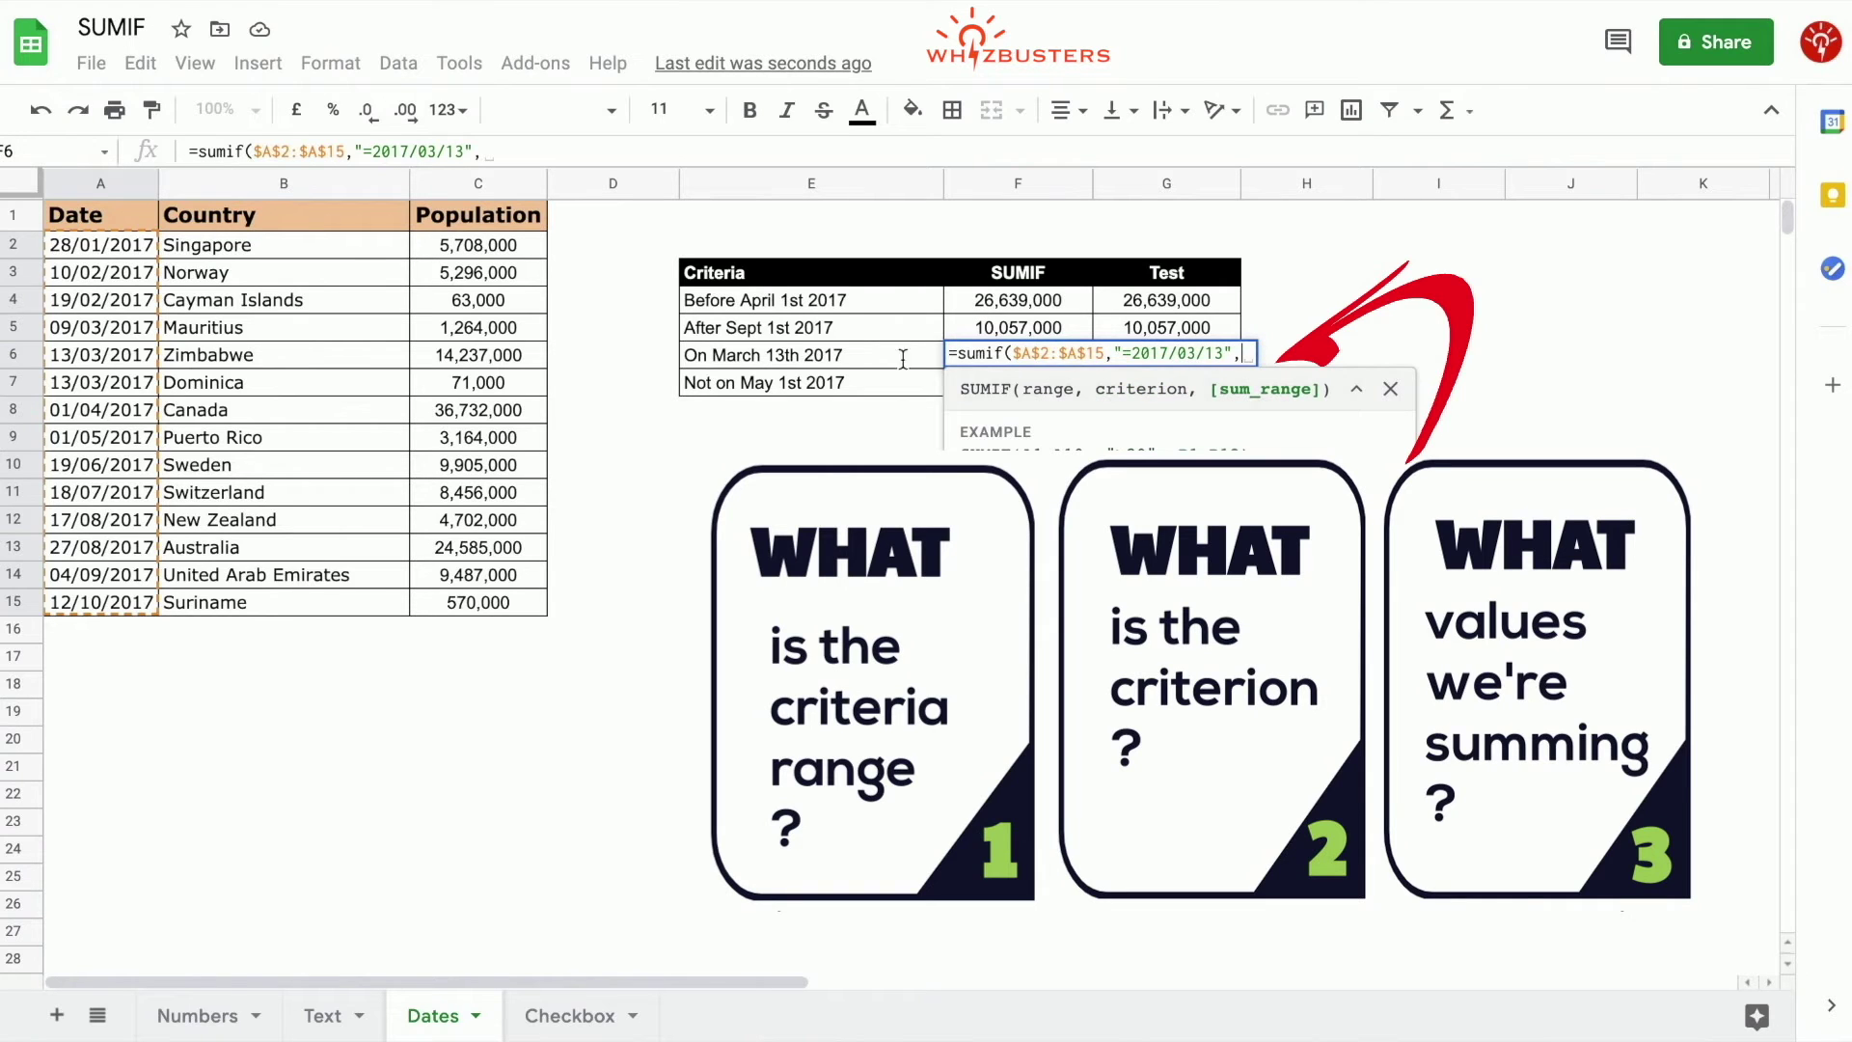
pyautogui.moveTo(465, 240); pyautogui.dragTo(466, 598)
pyautogui.click(499, 147)
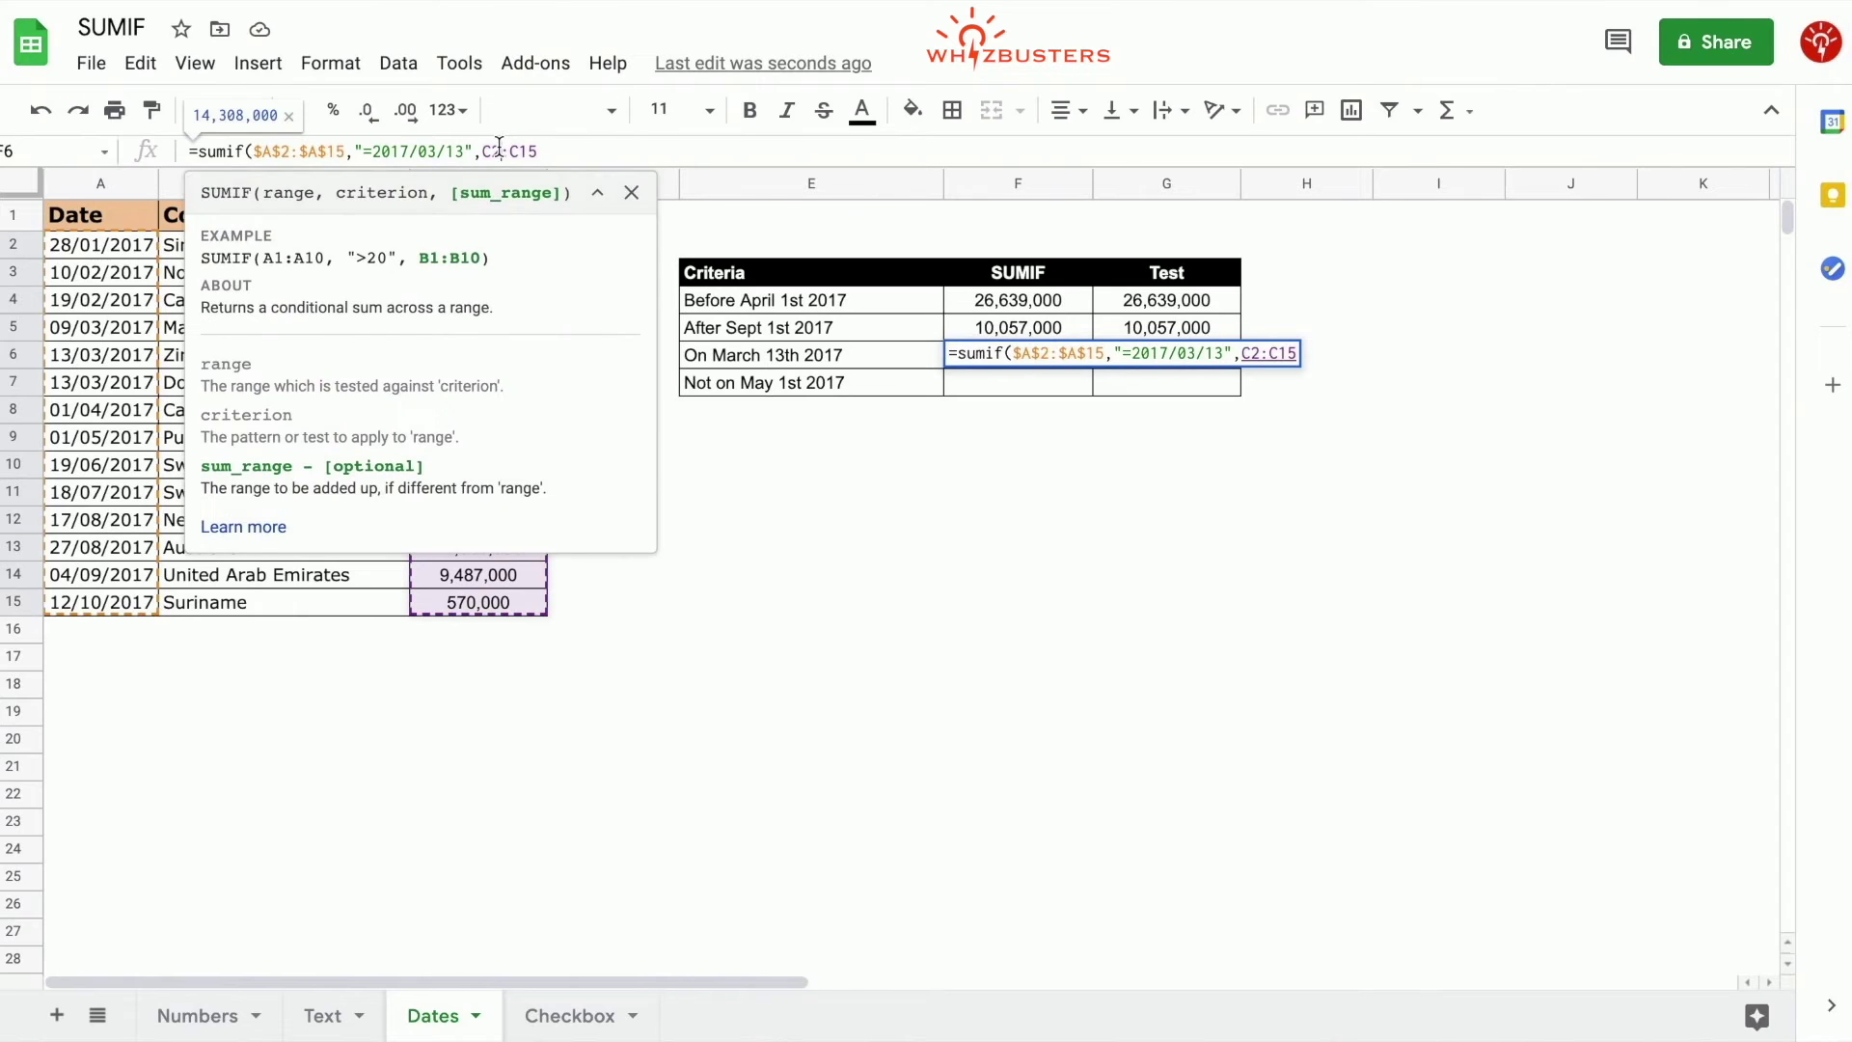
pyautogui.press('F4')
pyautogui.press('Return')
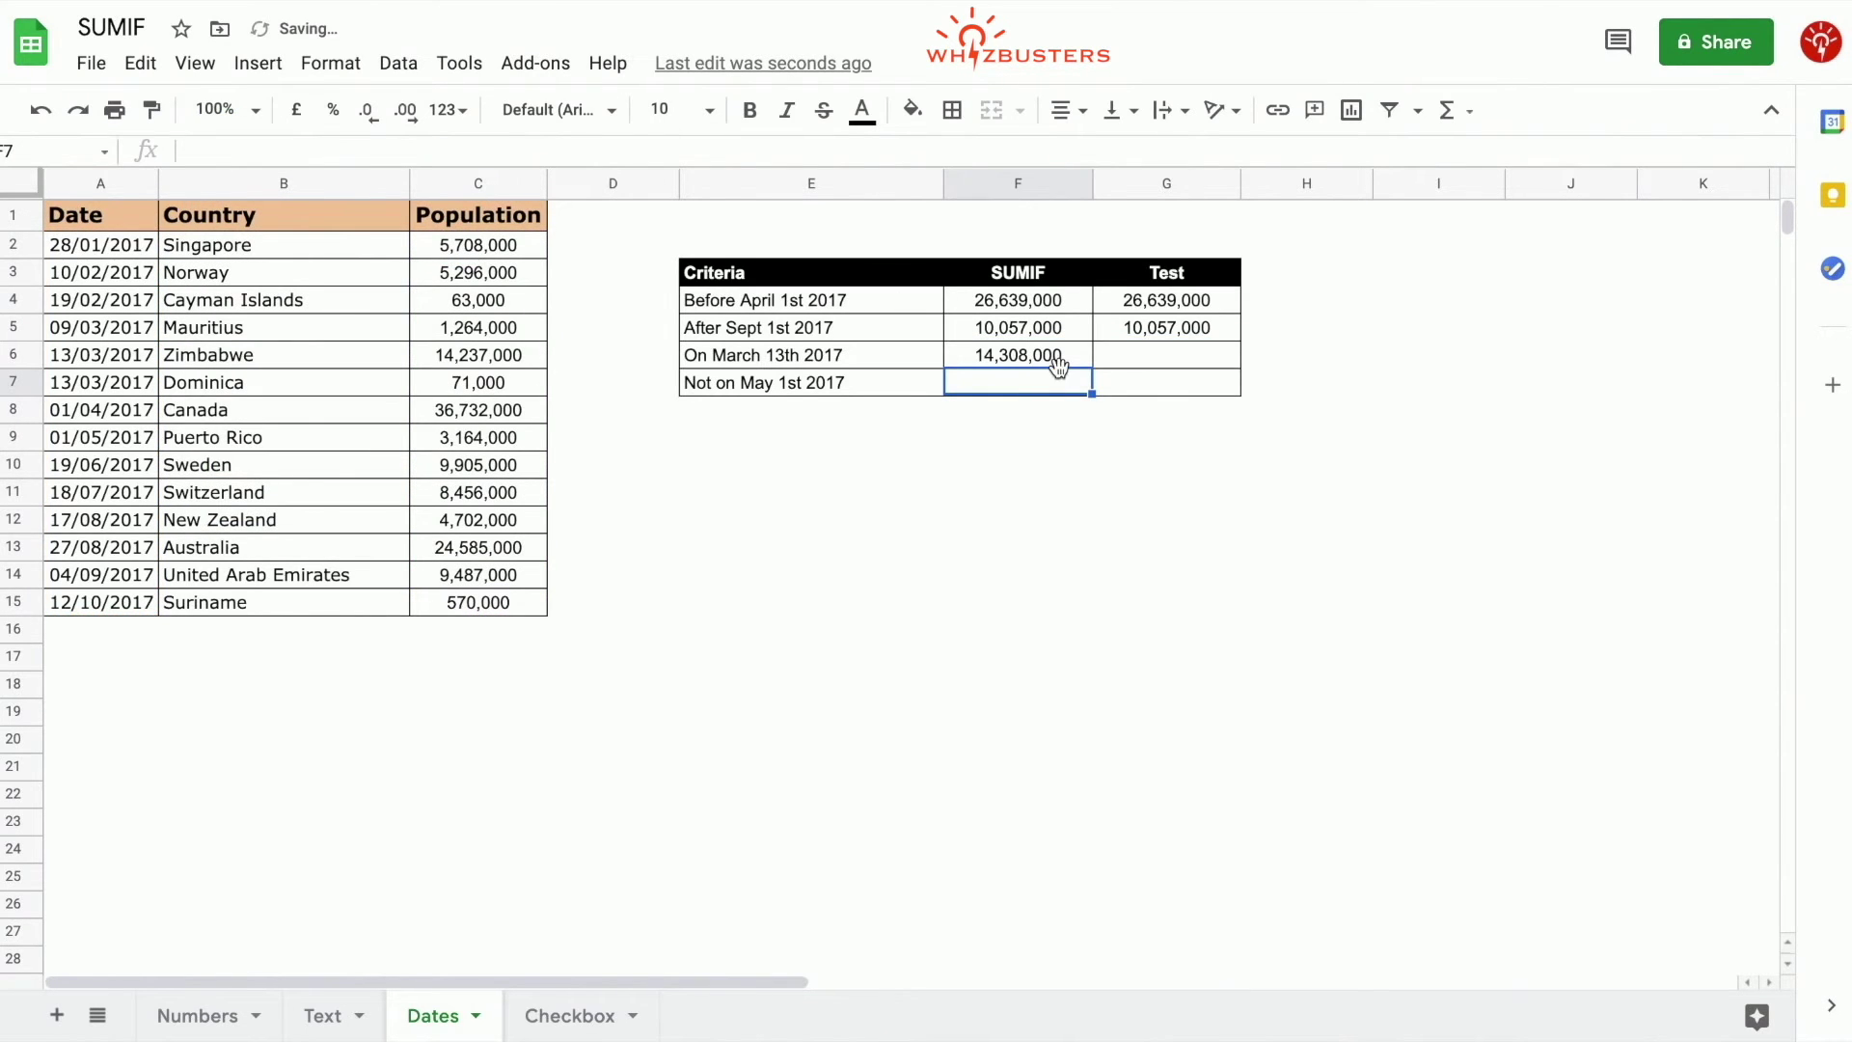
pyautogui.click(1061, 360)
# Enter =sum(C6:C7) in G6, showing 14,308,000
pyautogui.click(1152, 358)
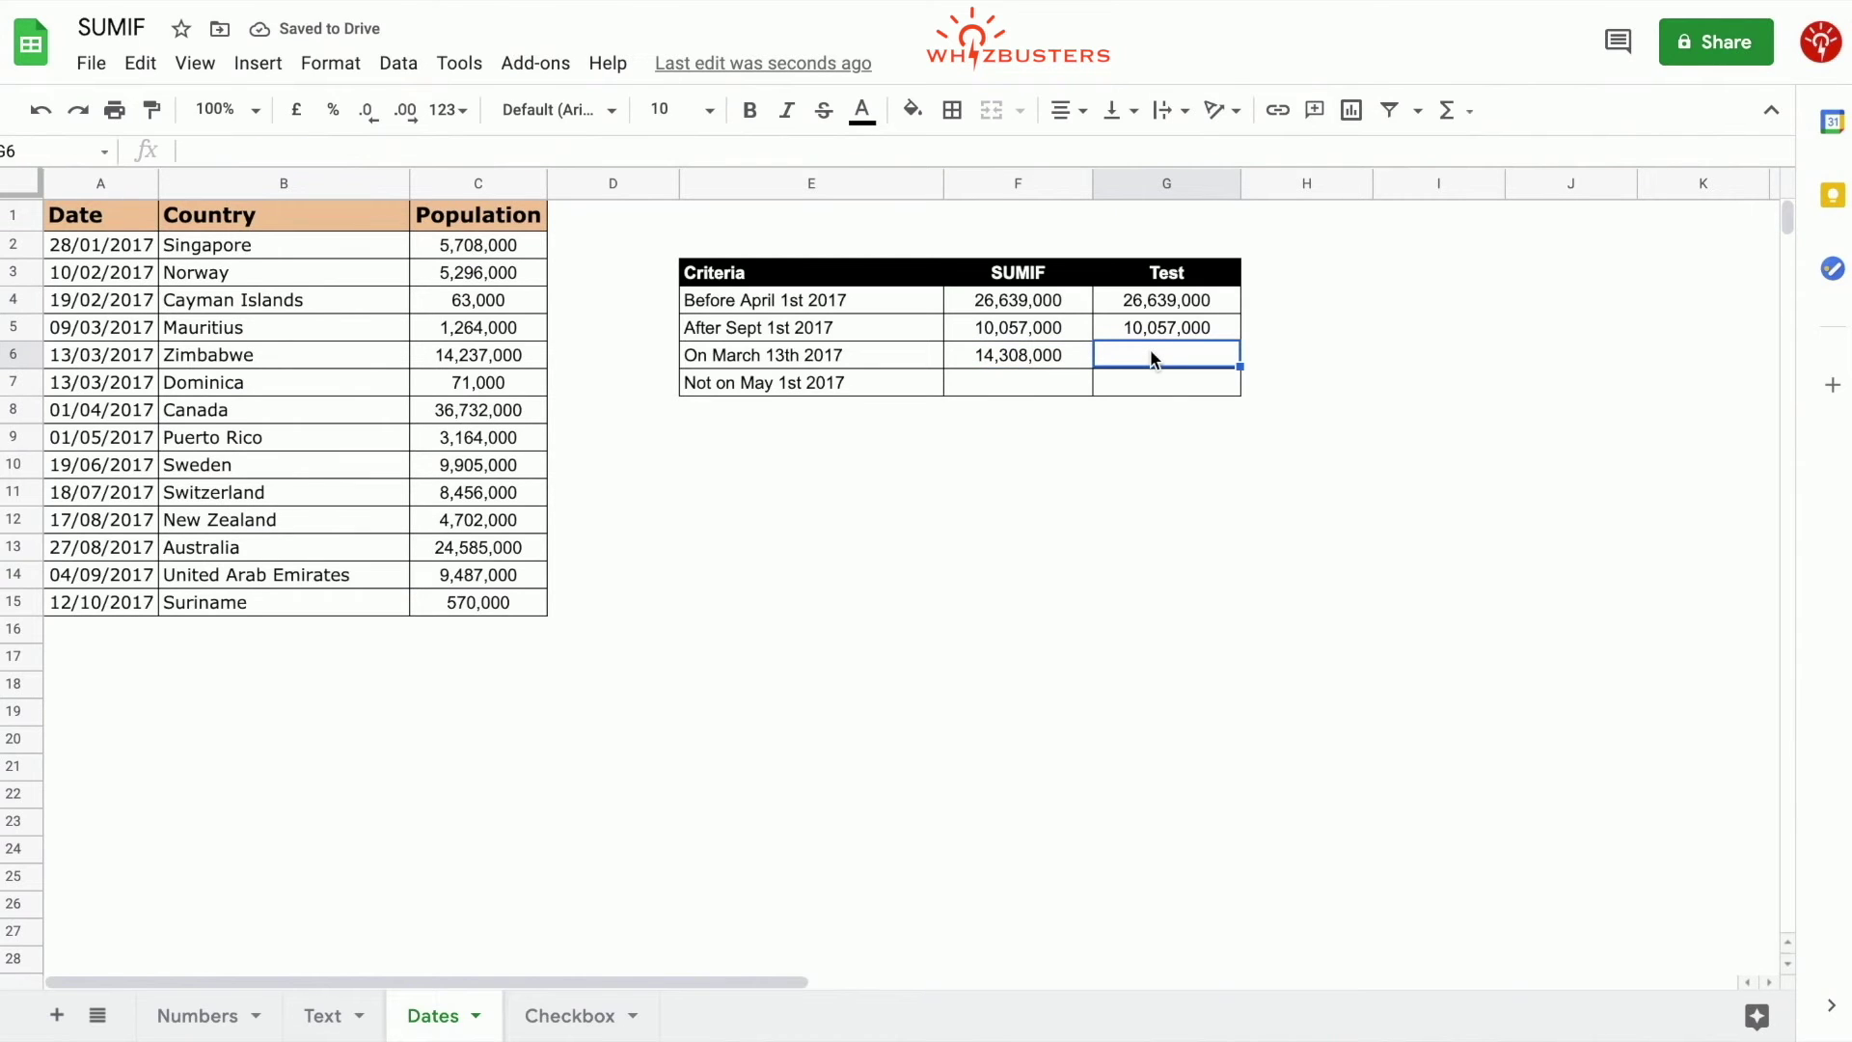
pyautogui.write('=sum(')
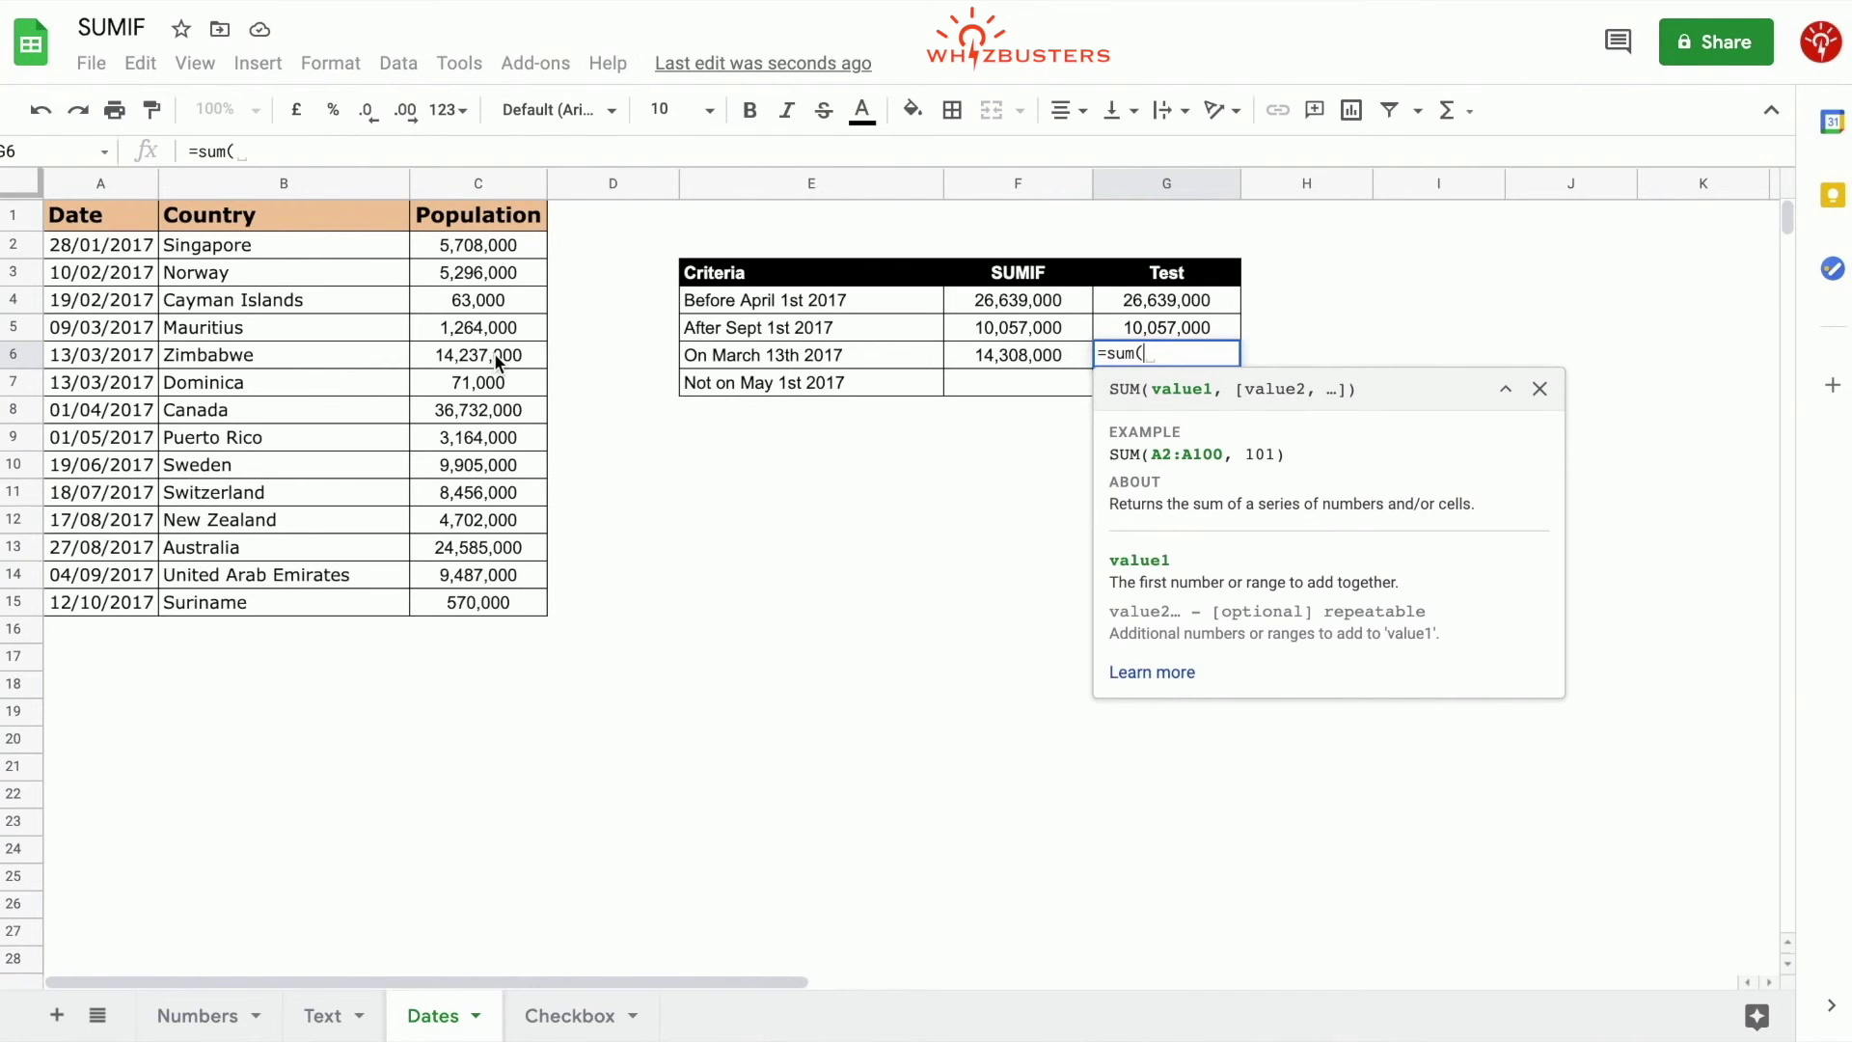
pyautogui.click(499, 361)
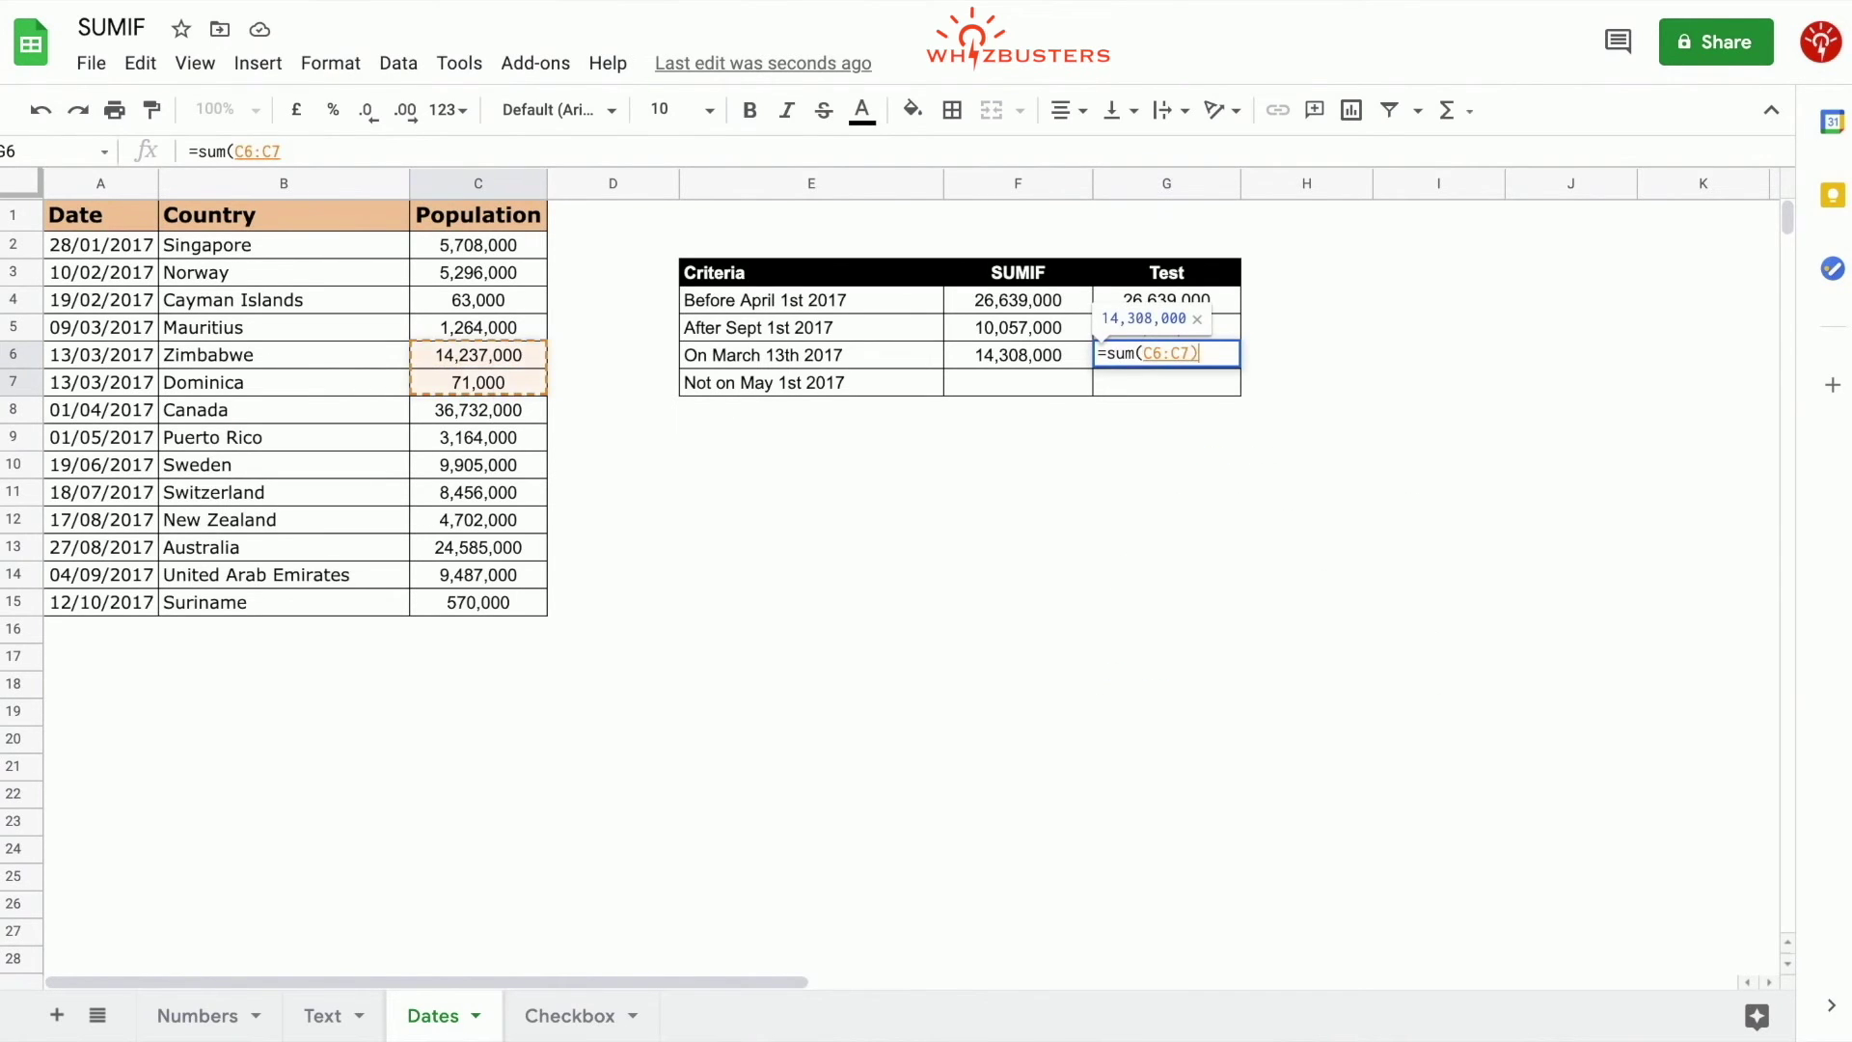
pyautogui.press('Return')
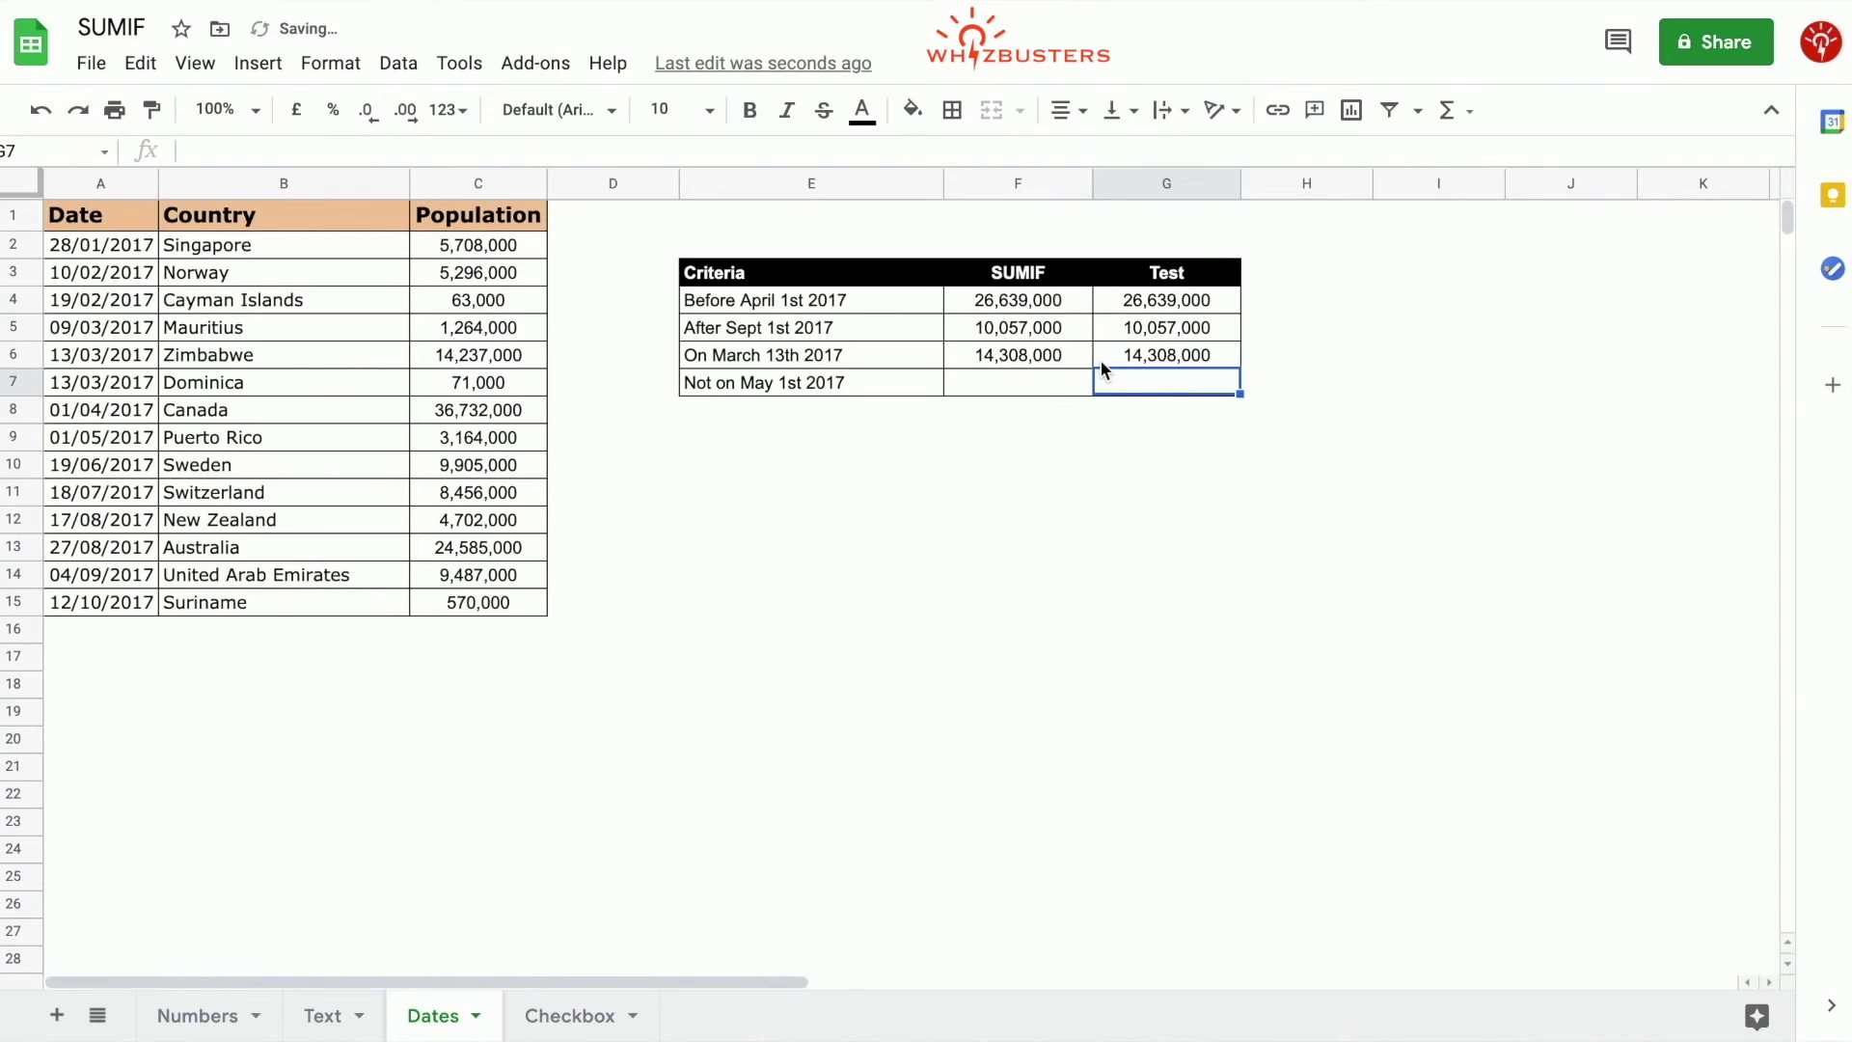
pyautogui.click(1034, 384)
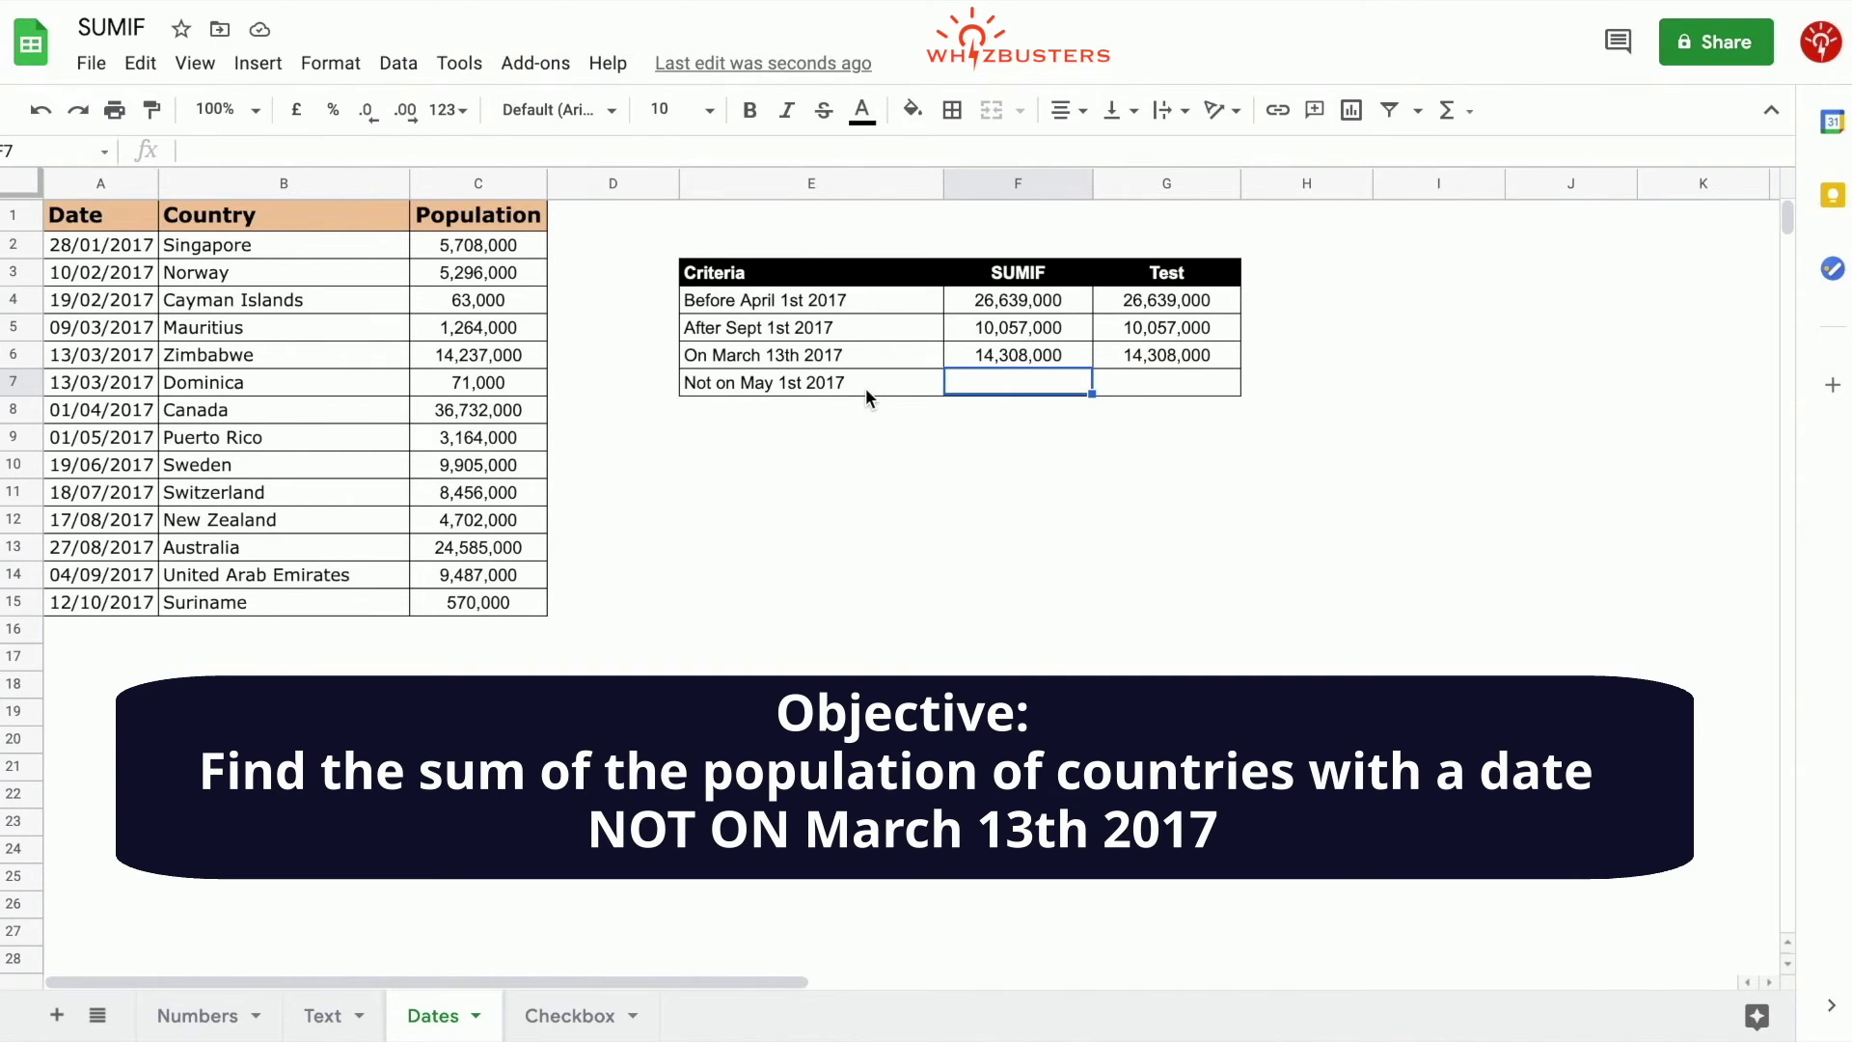
# Start a SUMIF in F7 with the absolute date range $A$2:$A$15 as criteria range
pyautogui.write('=sumif(')
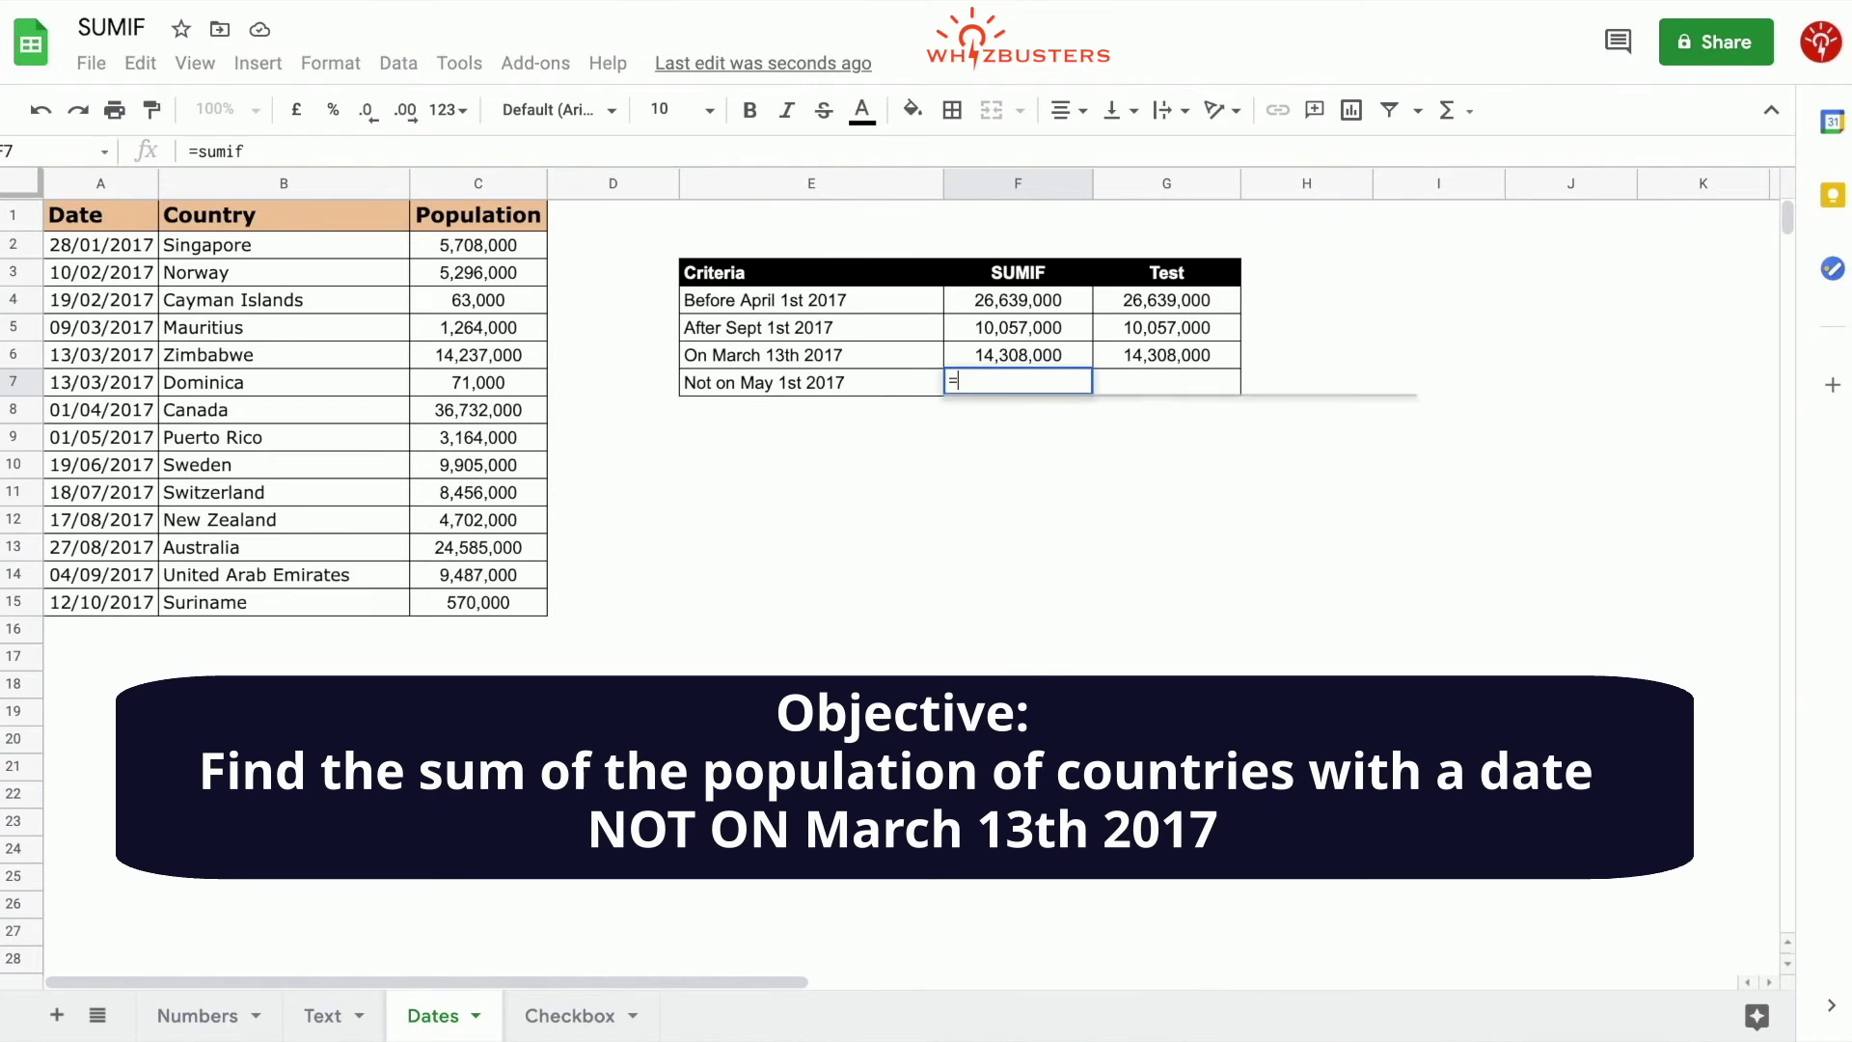
pyautogui.press('Escape')
pyautogui.write('=sumif')
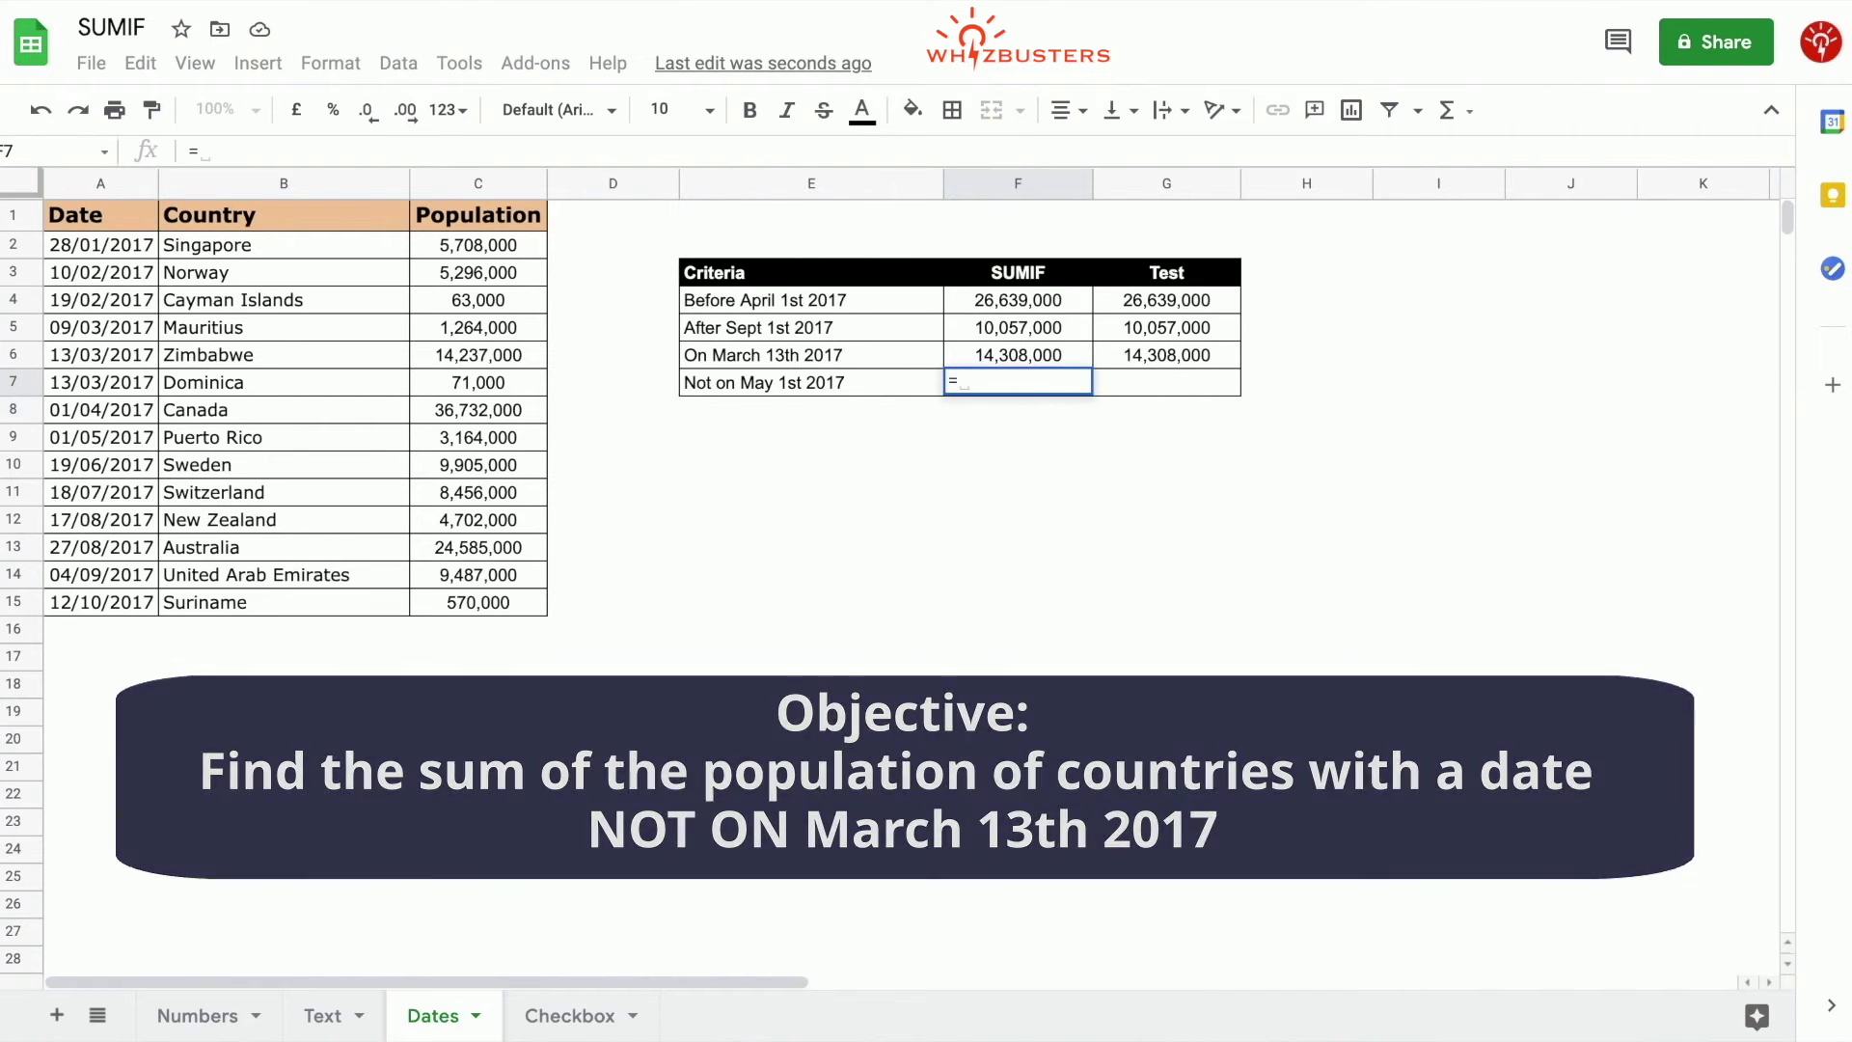
pyautogui.write('(')
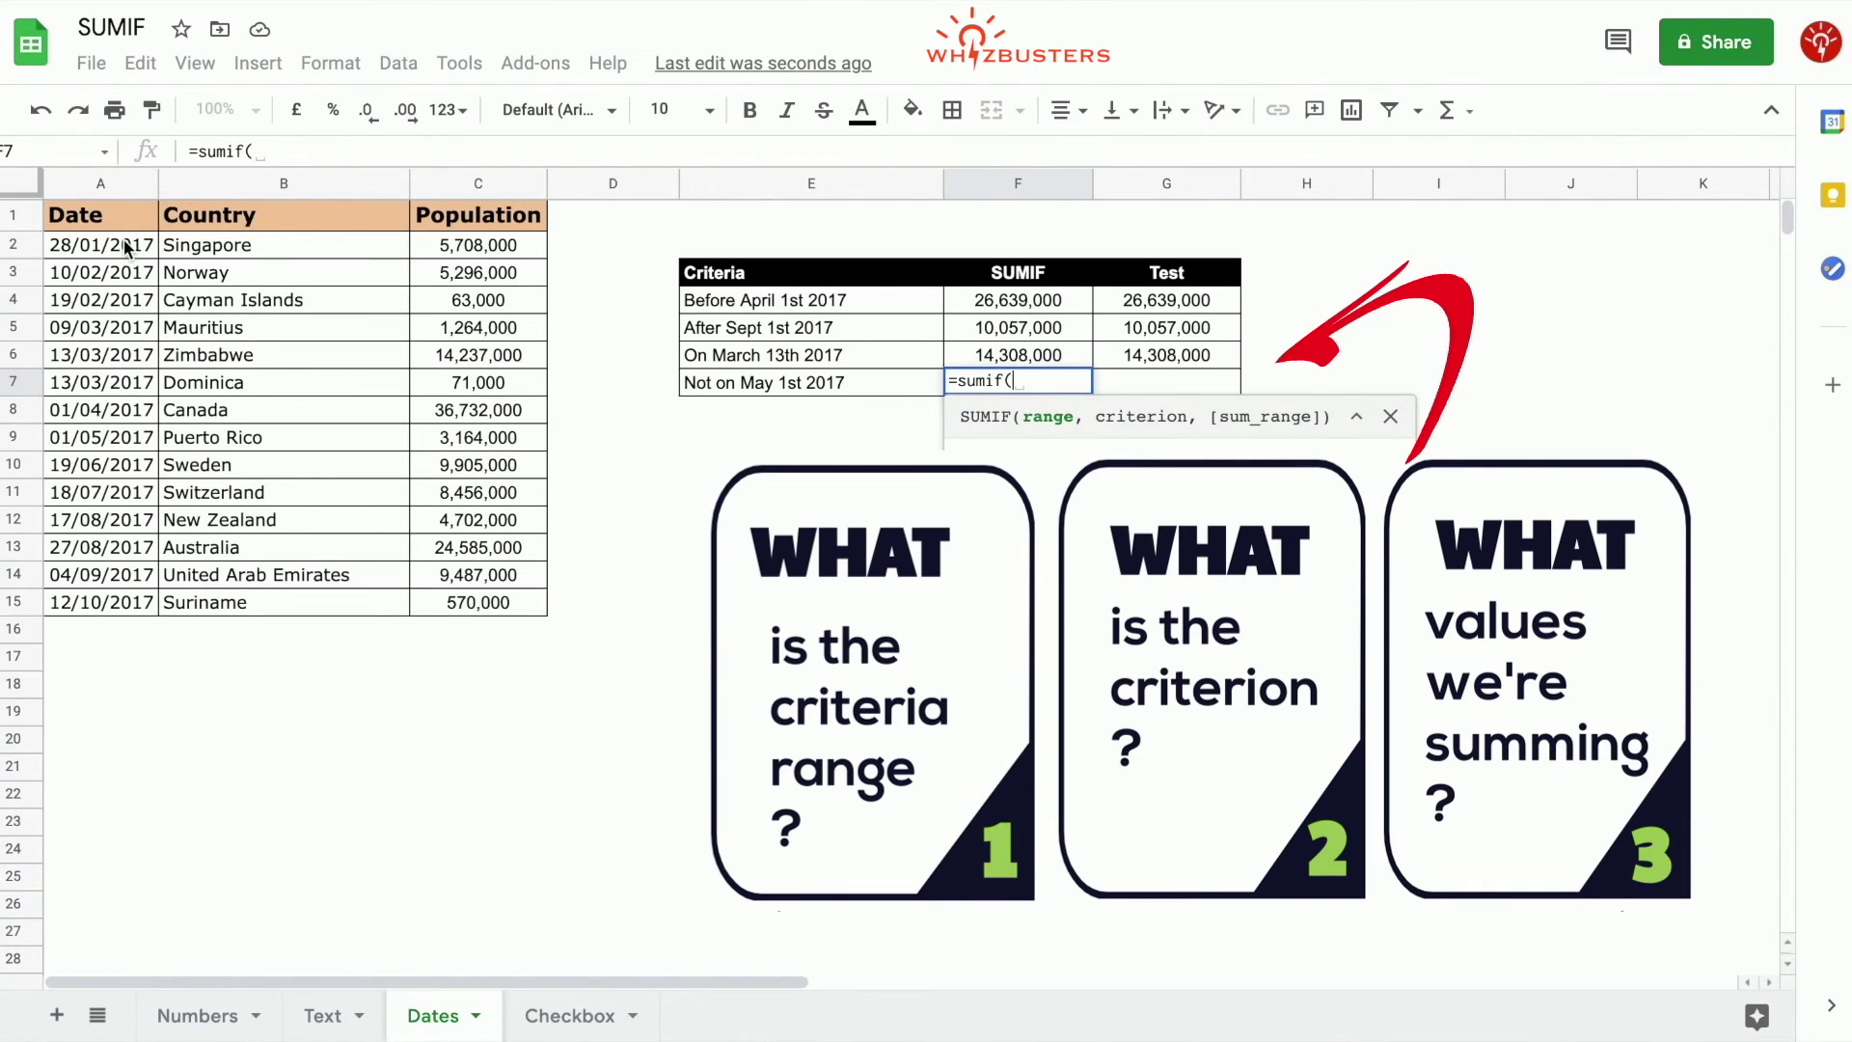
pyautogui.moveTo(123, 247); pyautogui.dragTo(124, 600)
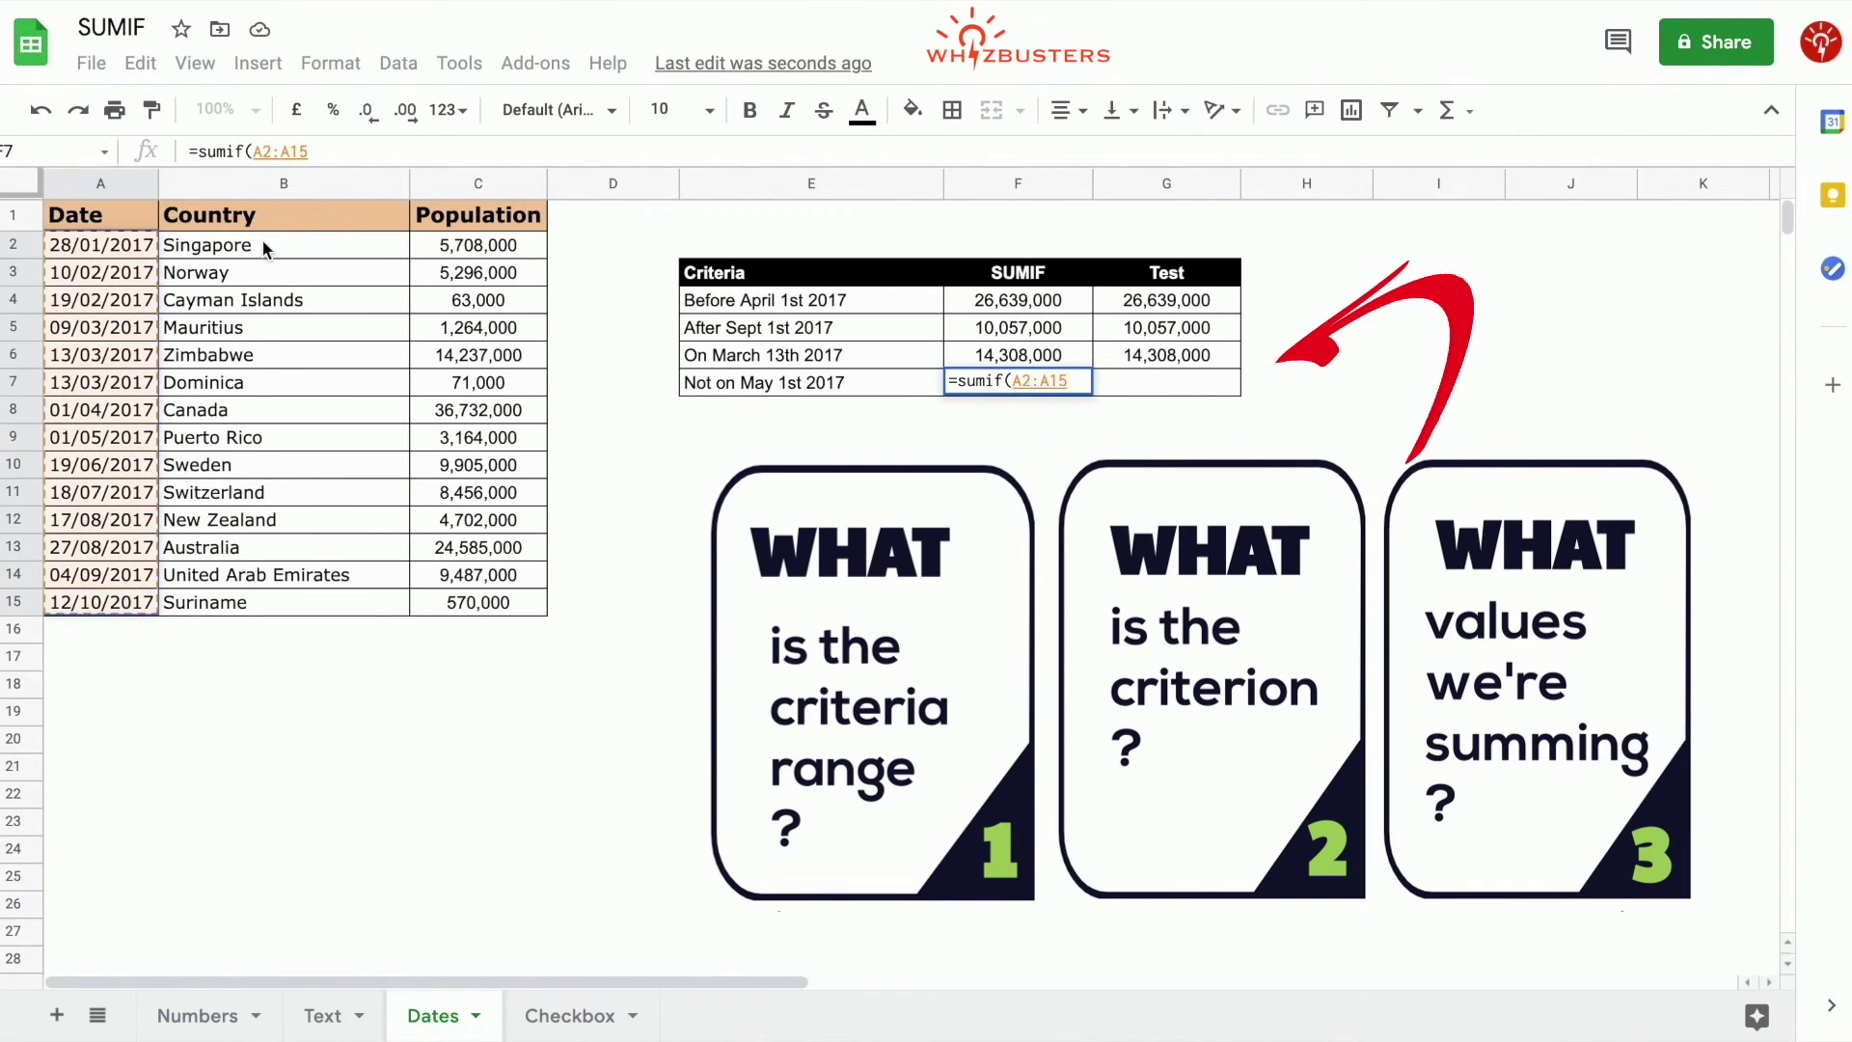
pyautogui.click(269, 149)
pyautogui.press('F4')
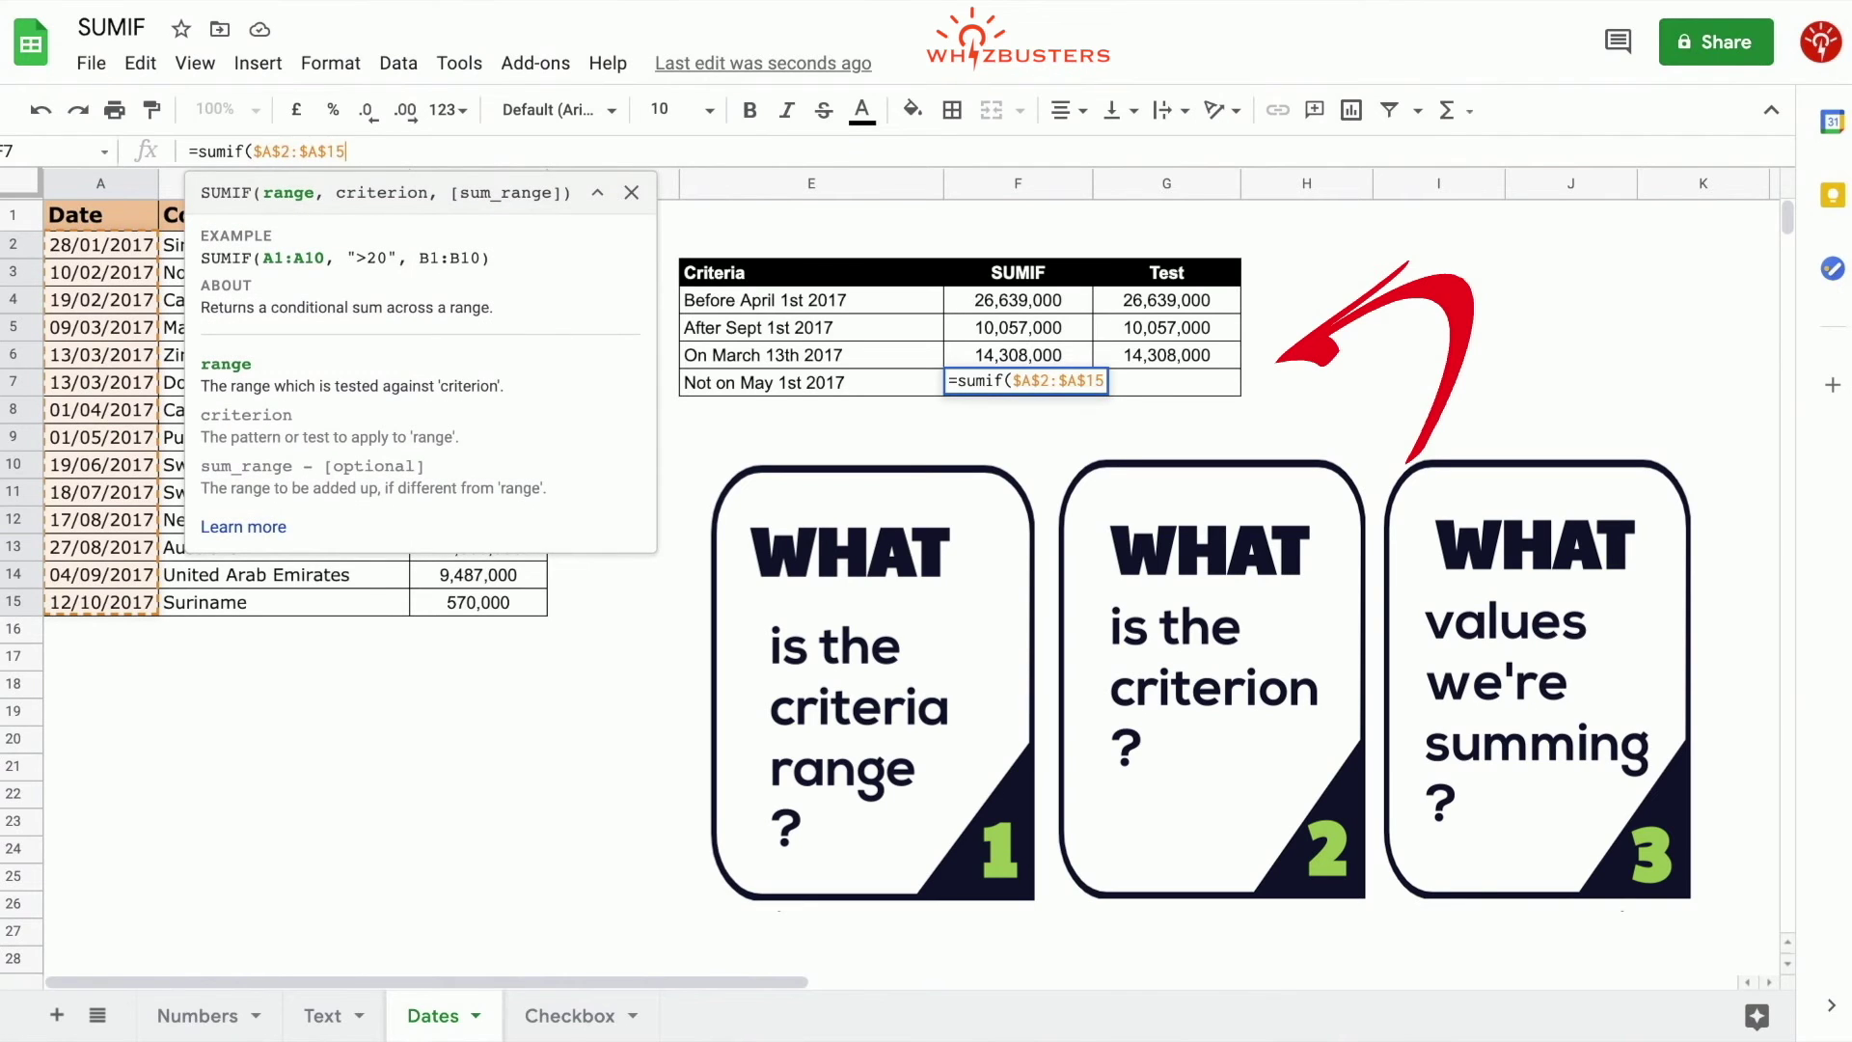
pyautogui.write(',')
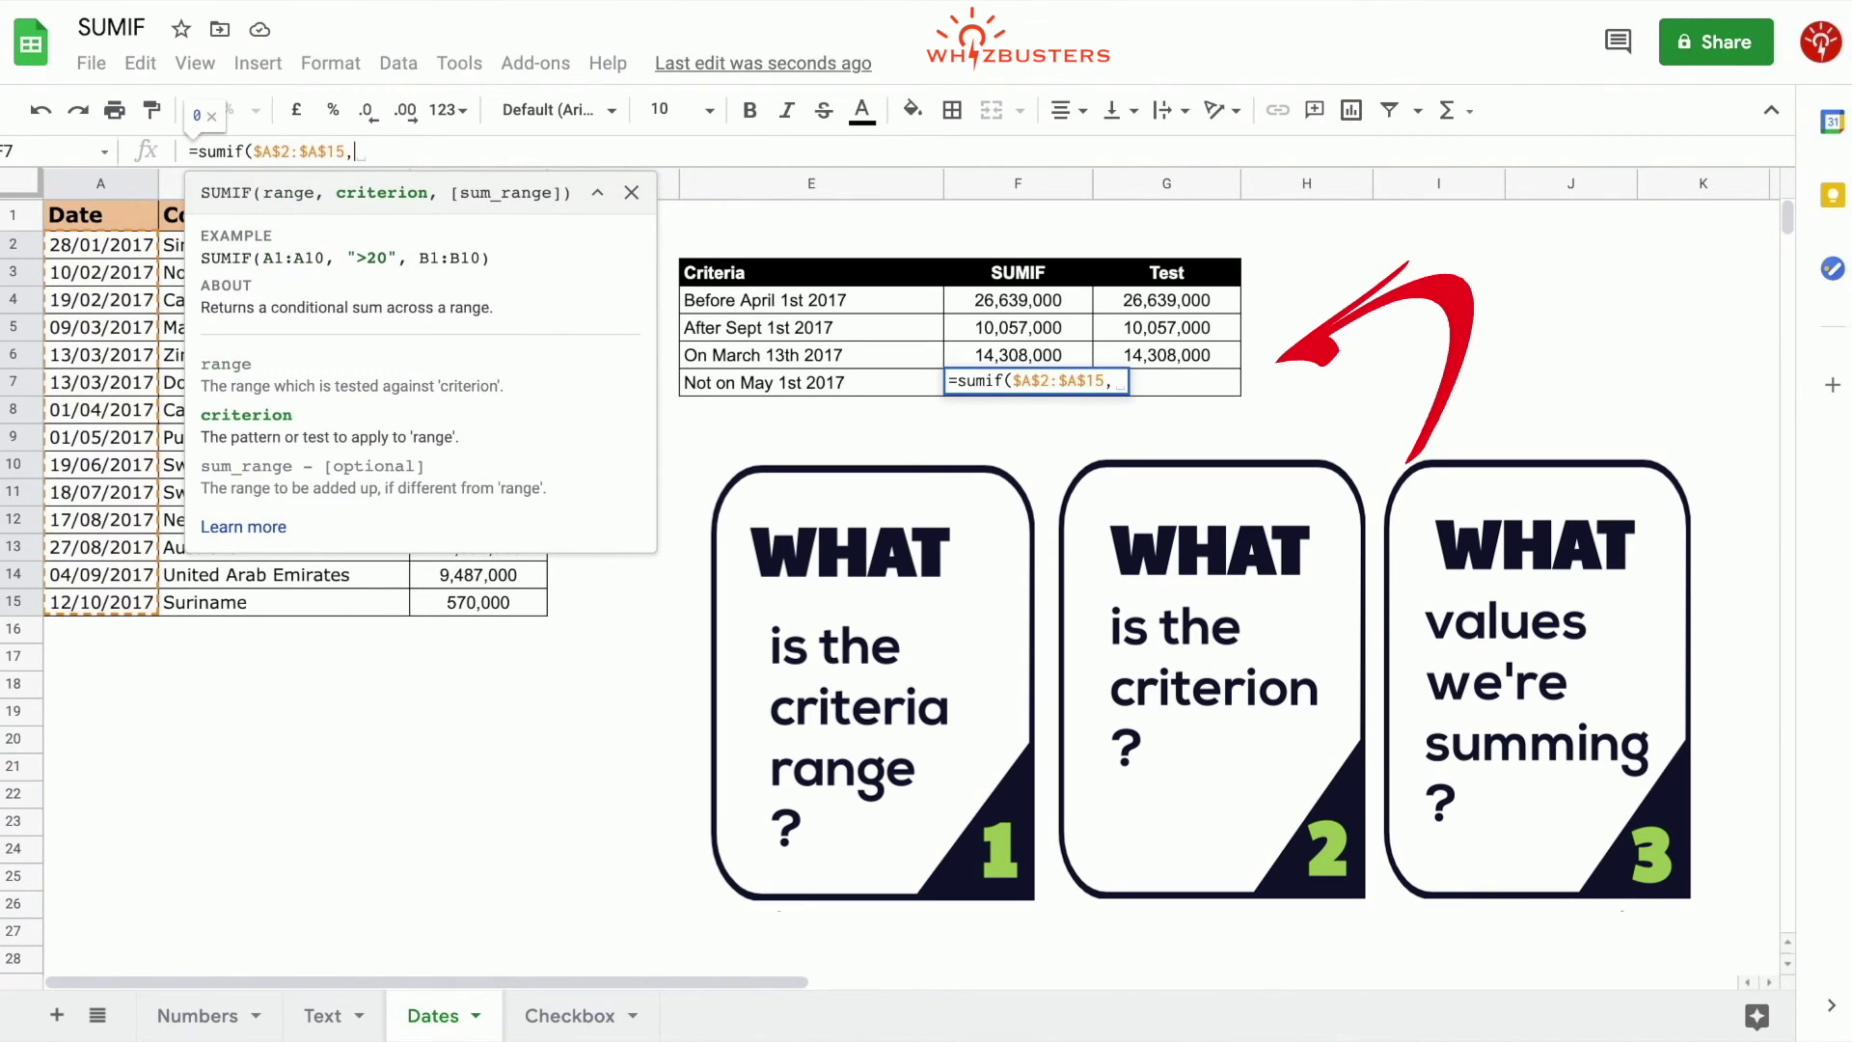
pyautogui.click(632, 193)
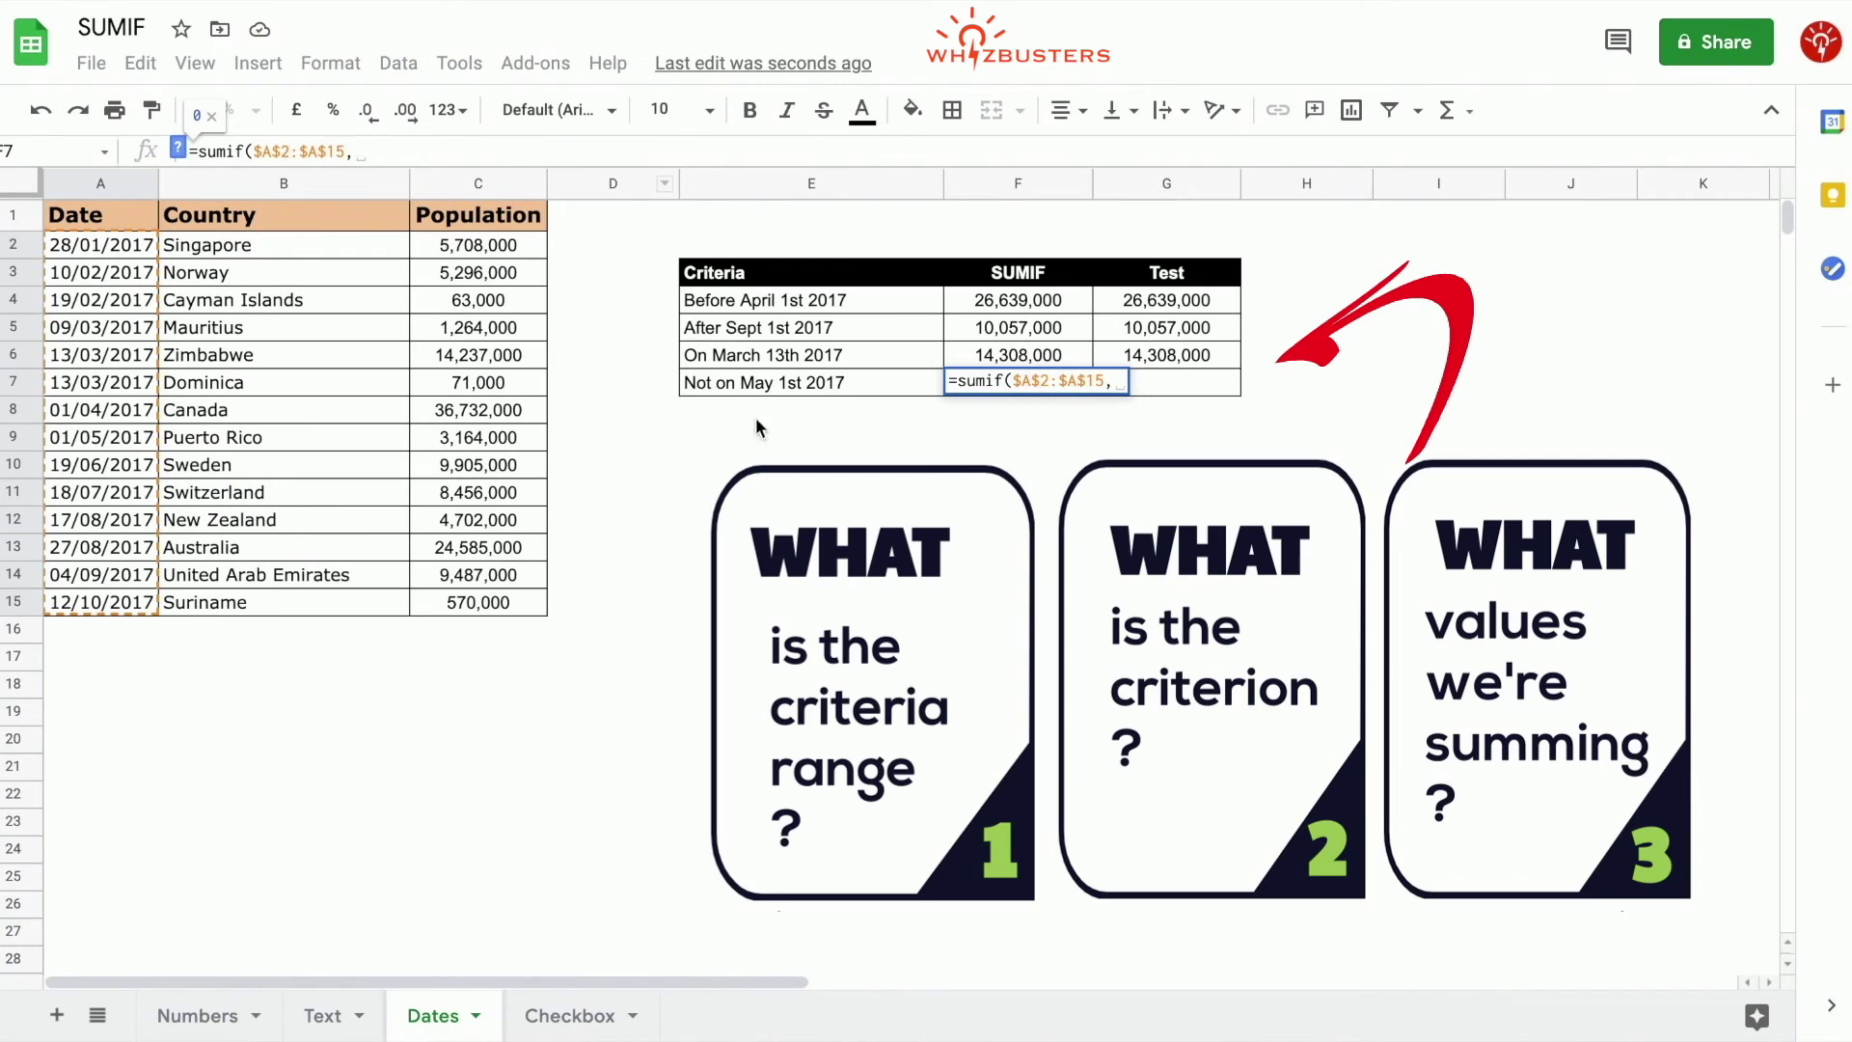
pyautogui.click(1114, 383)
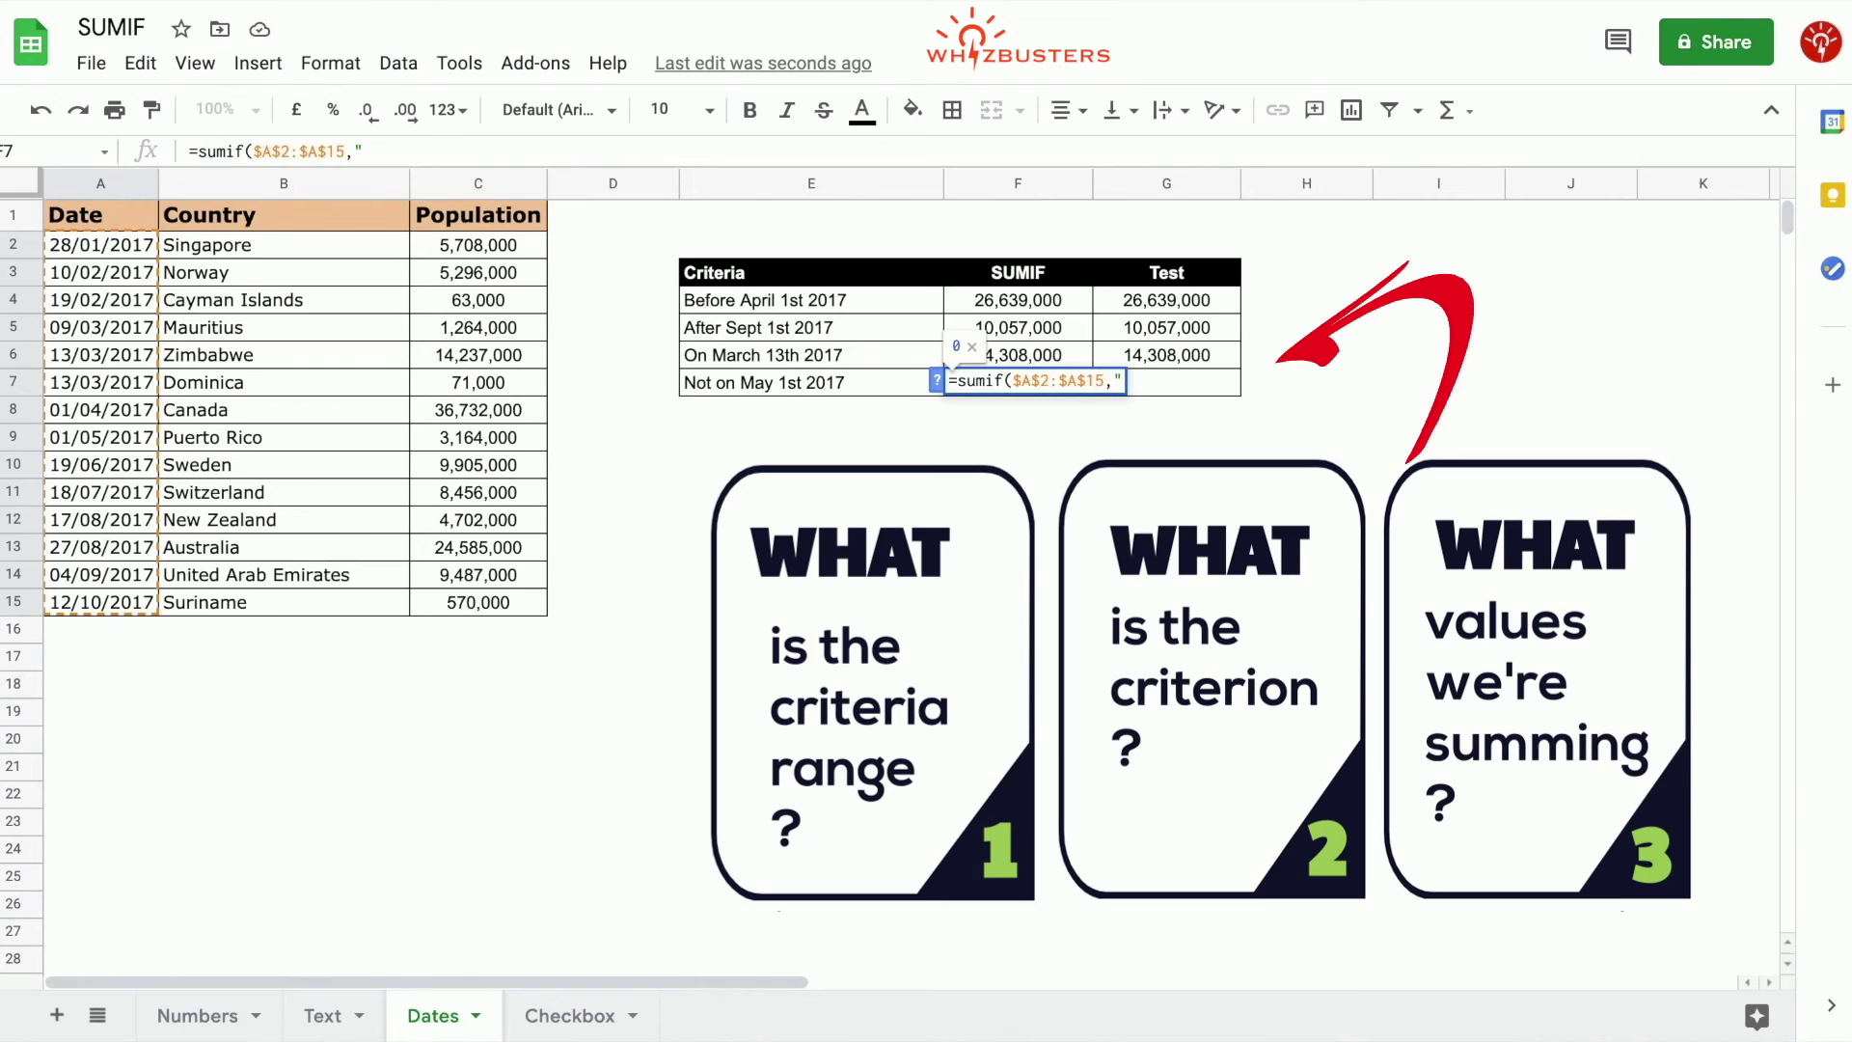
# Add criterion "<>2017/05/01" and absolute sum range $C$2:$C$15, returning 121,076,000
pyautogui.write('<>2017')
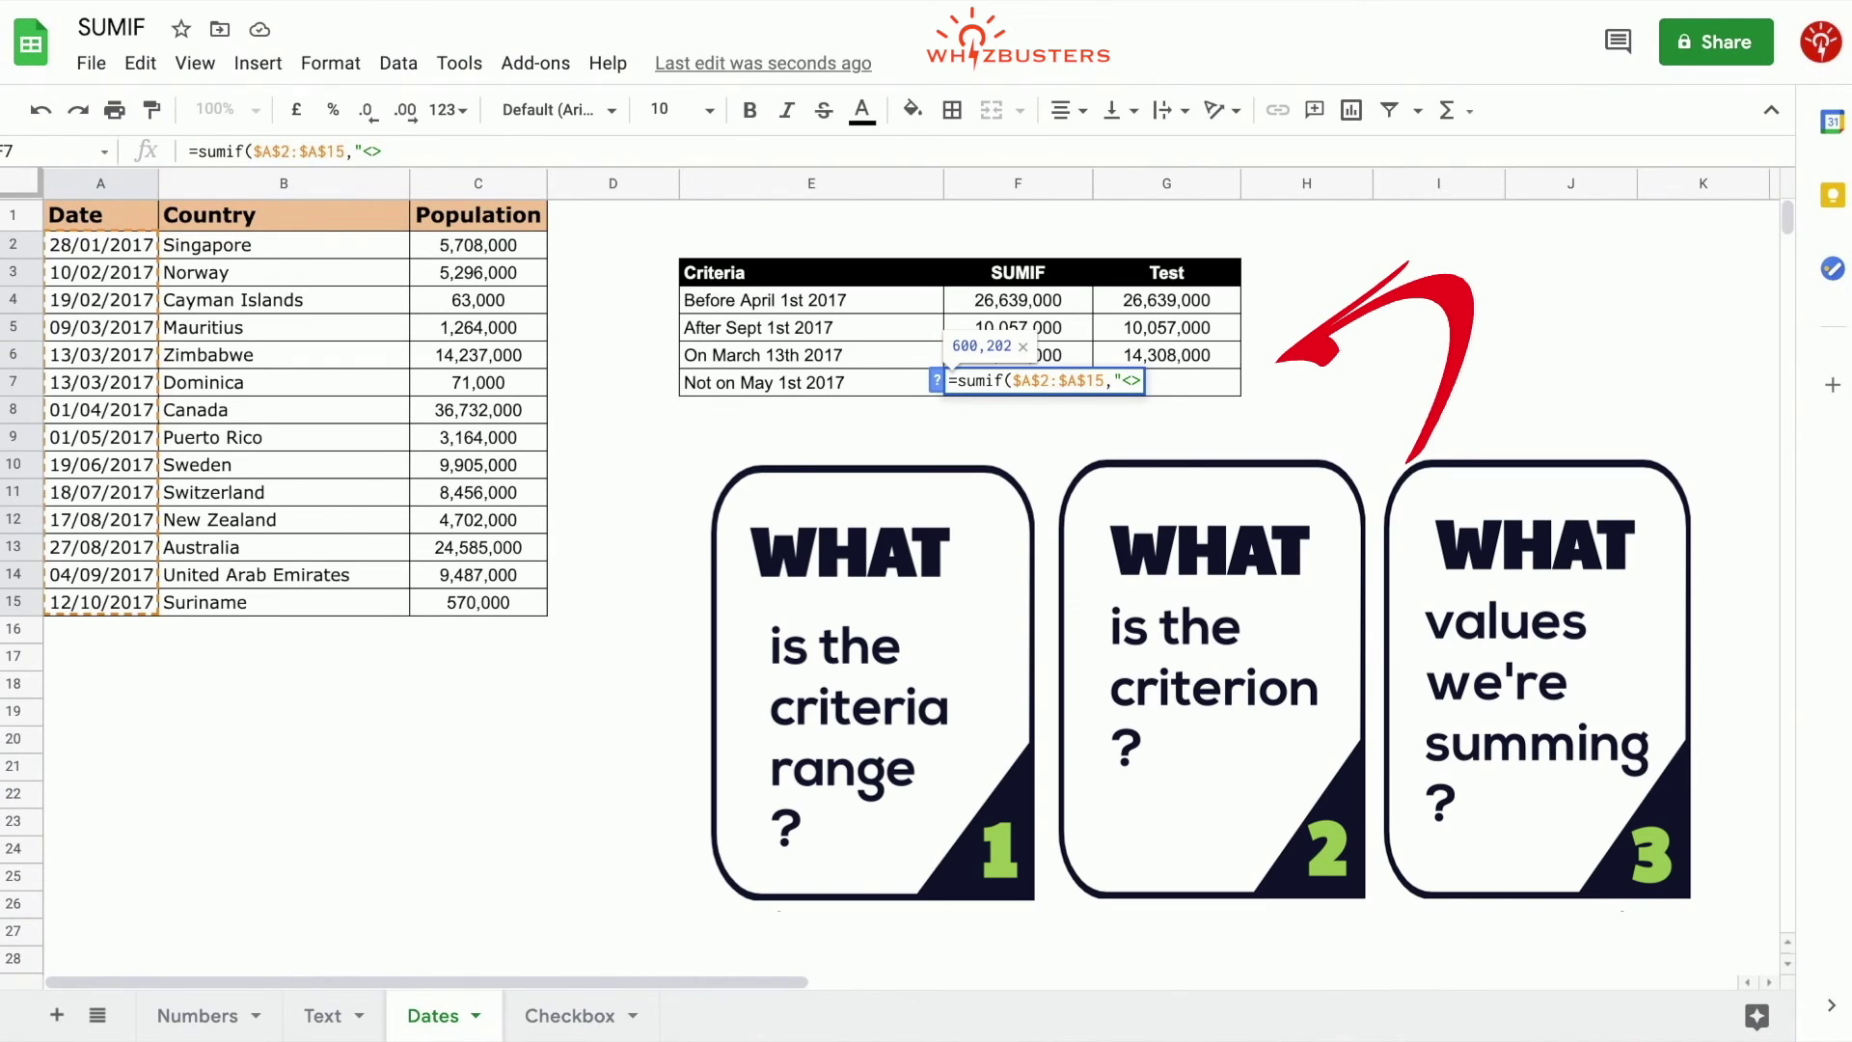
pyautogui.write('/05/01')
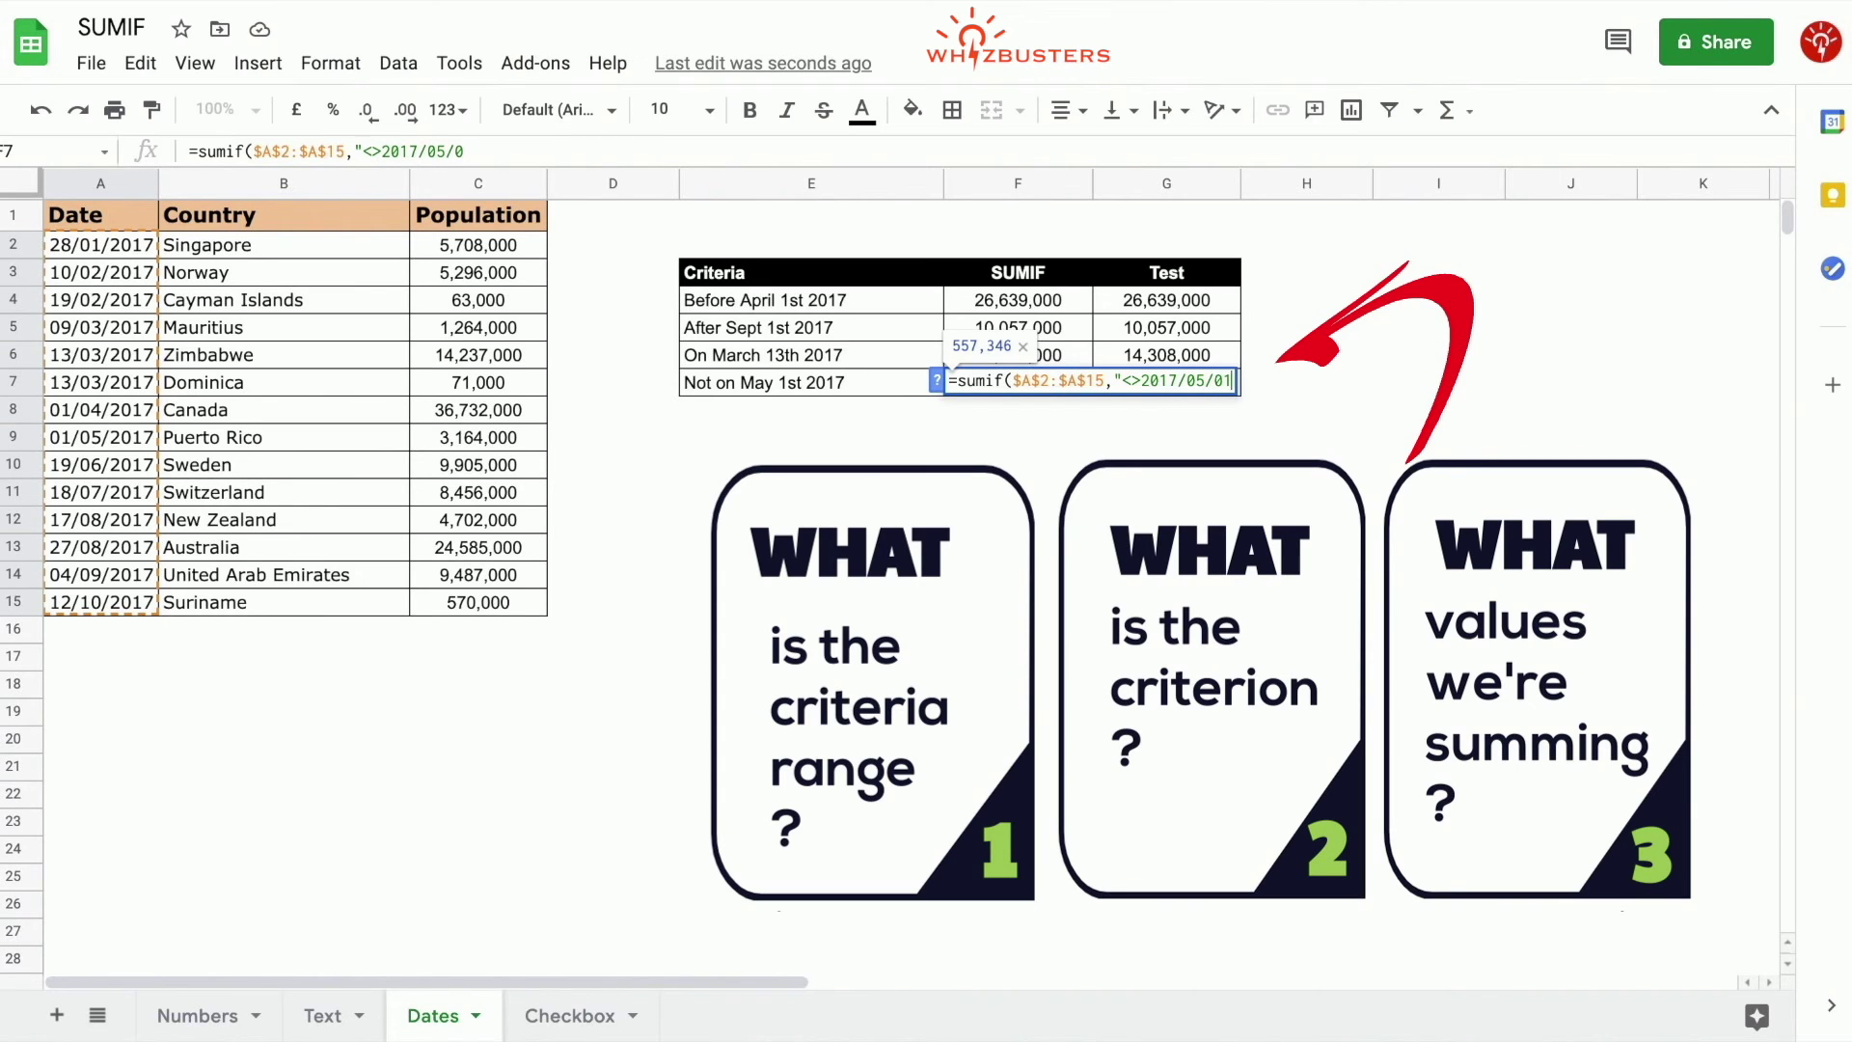
pyautogui.write('"')
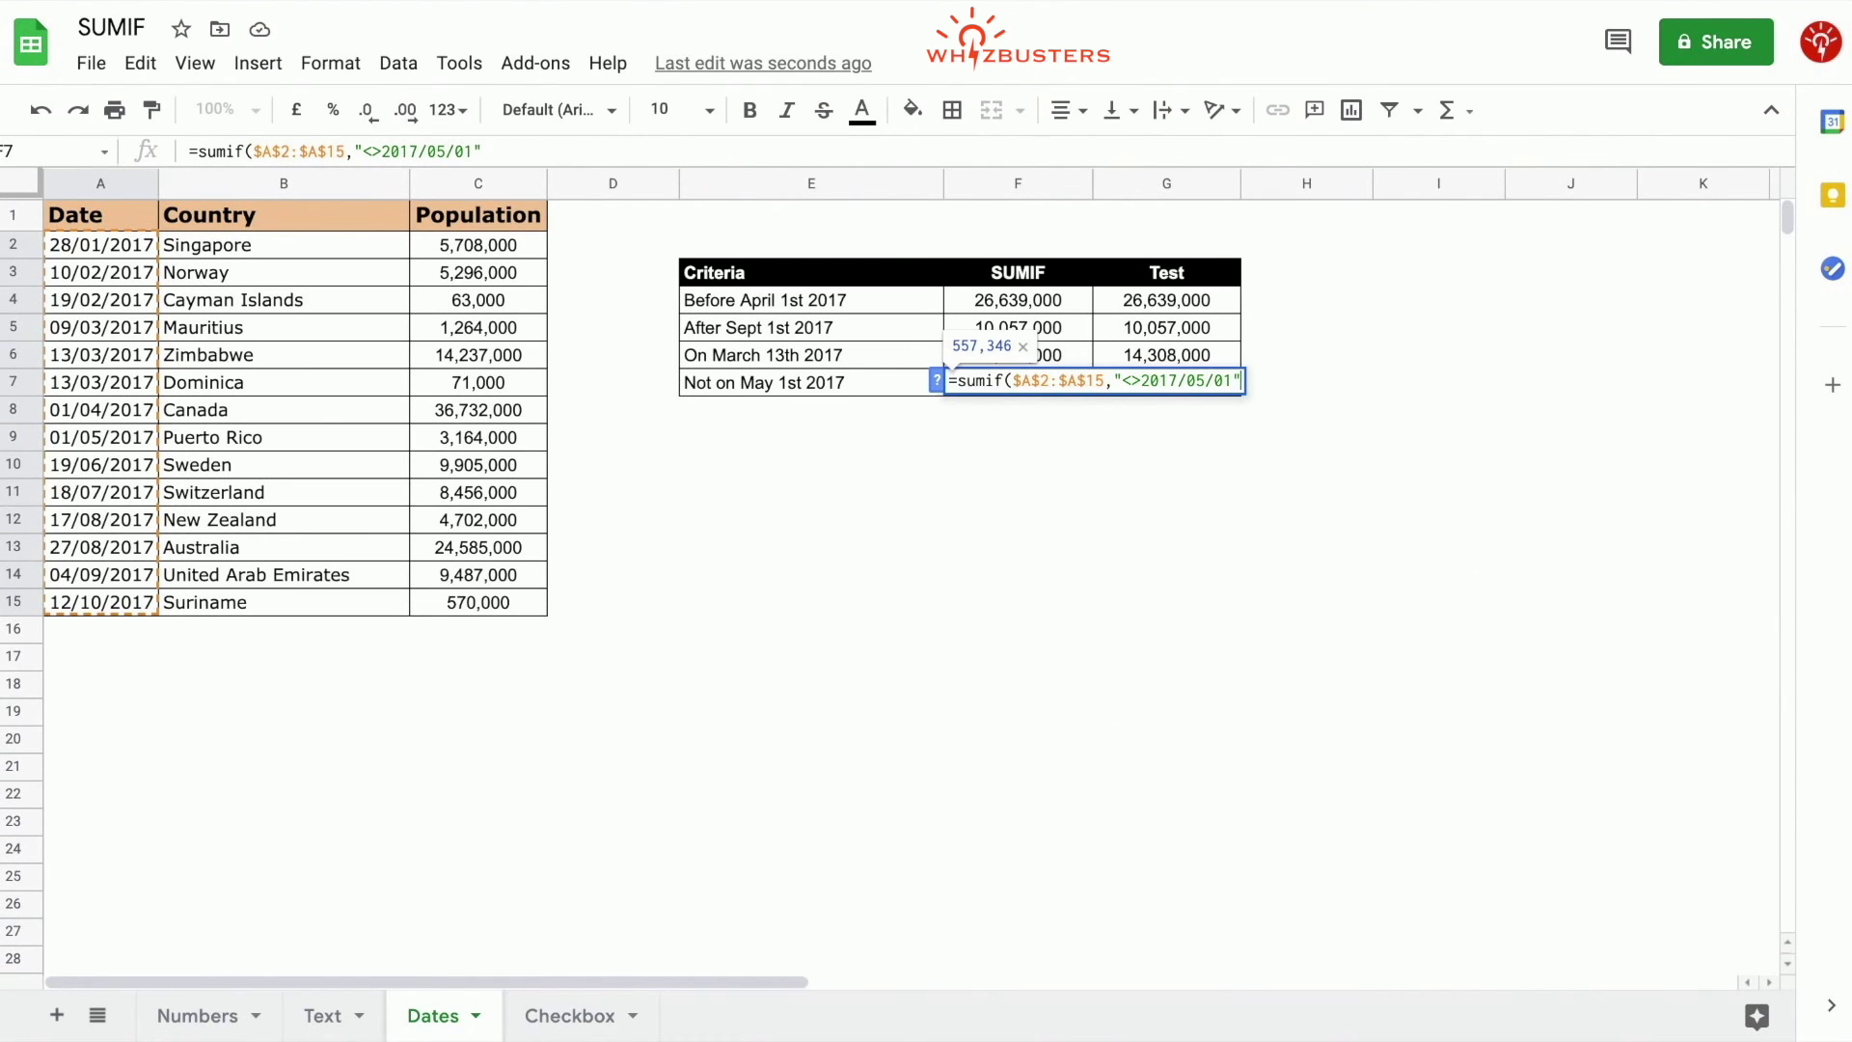
pyautogui.write(',')
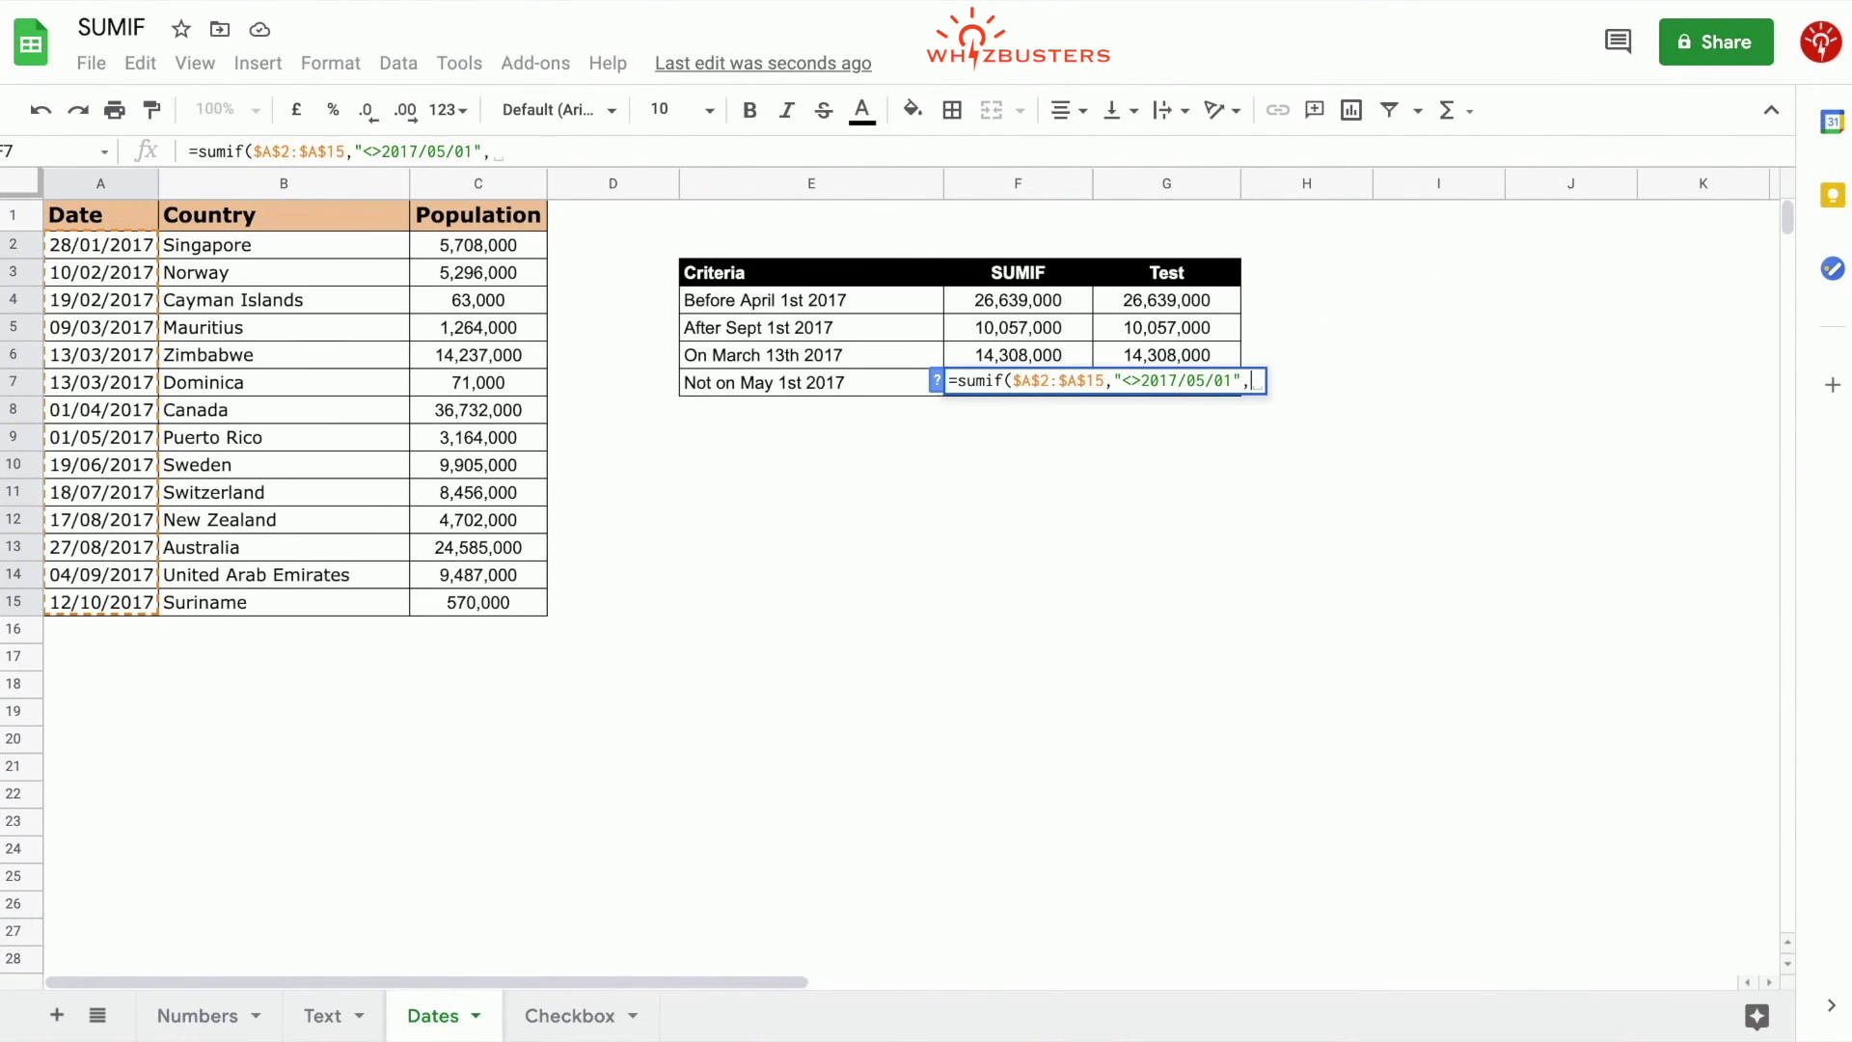
pyautogui.click(936, 382)
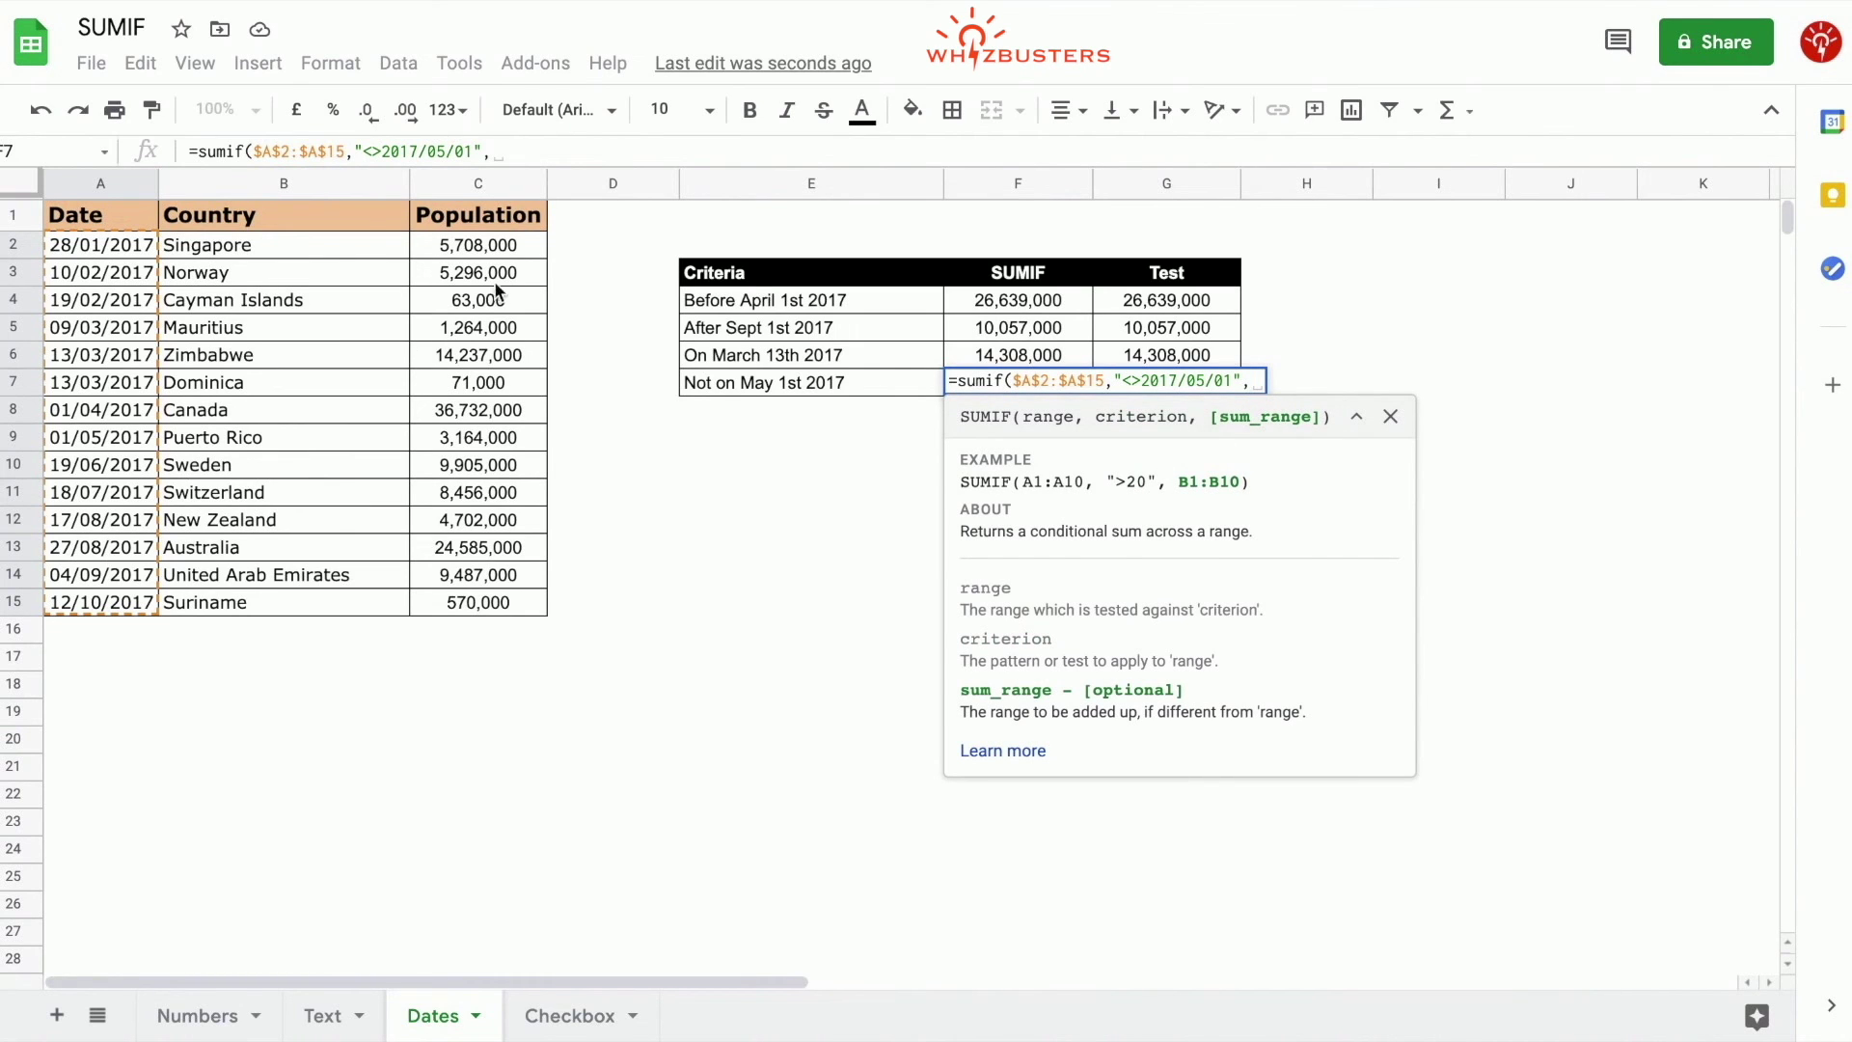
pyautogui.moveTo(506, 248); pyautogui.dragTo(496, 604)
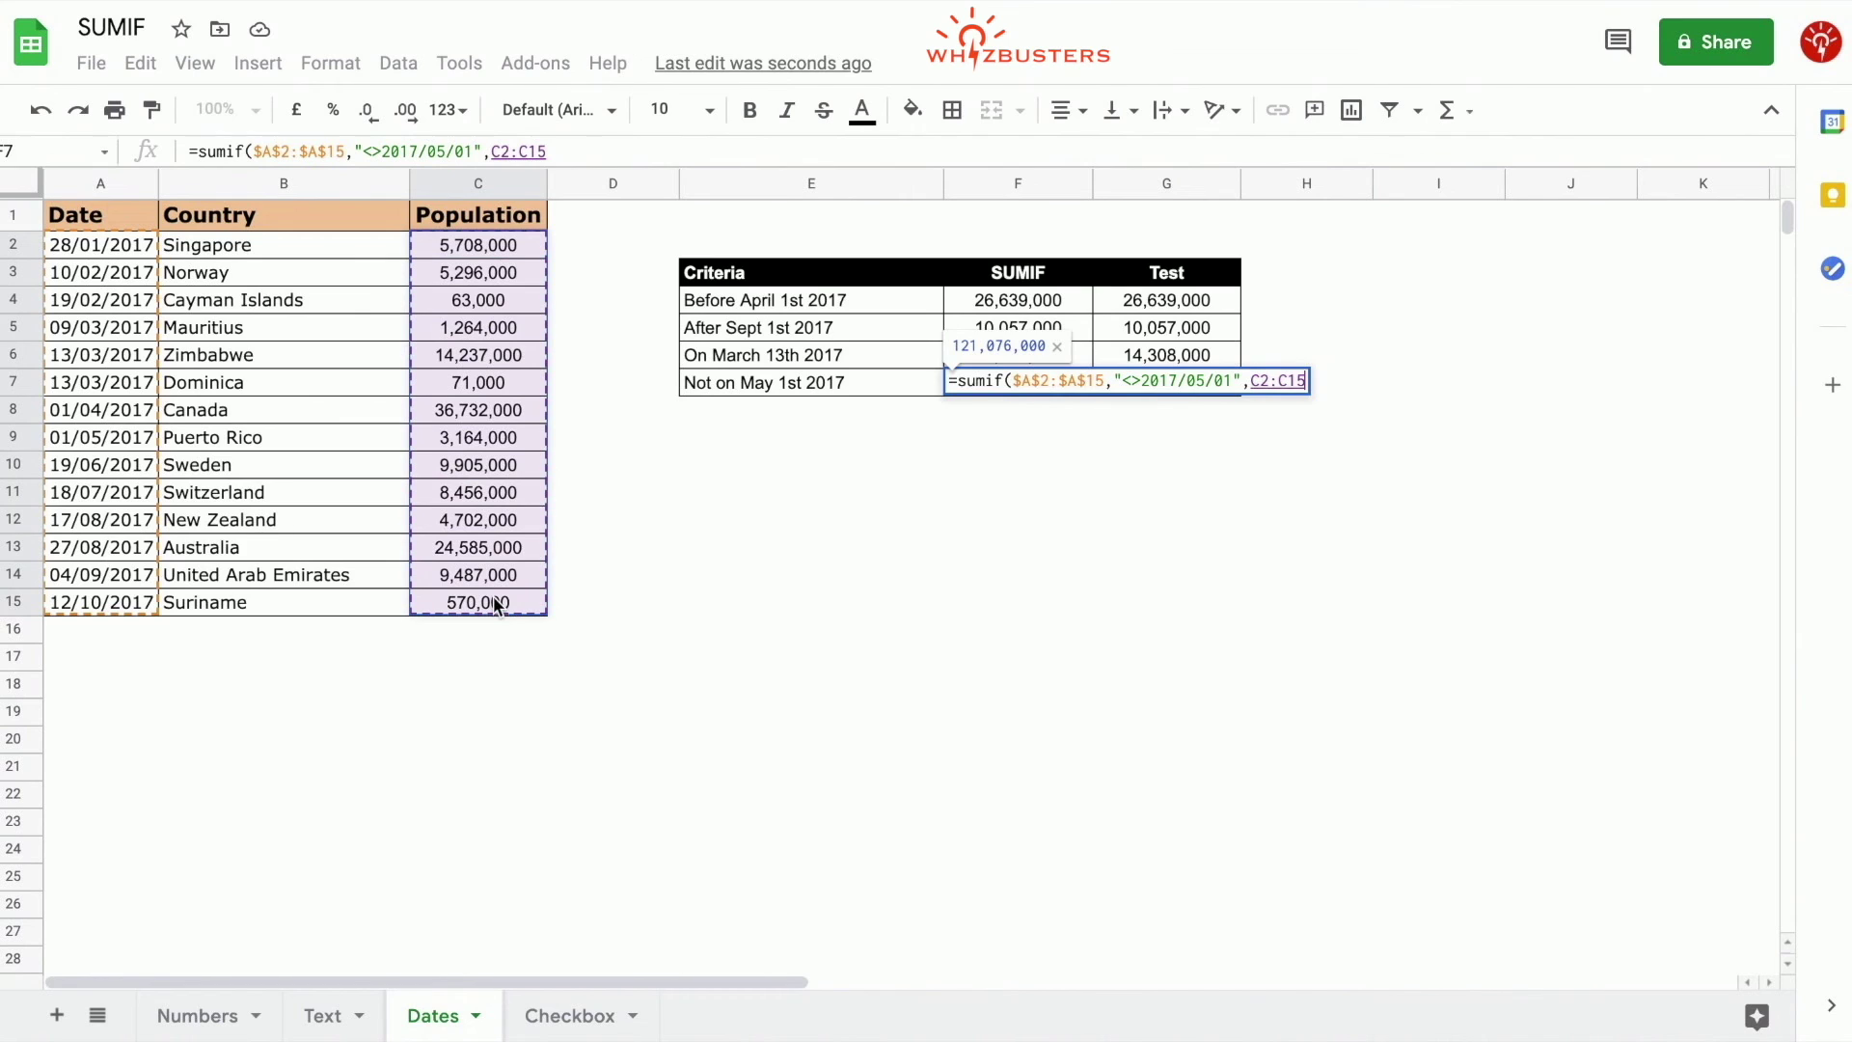
pyautogui.click(518, 152)
pyautogui.press('F4')
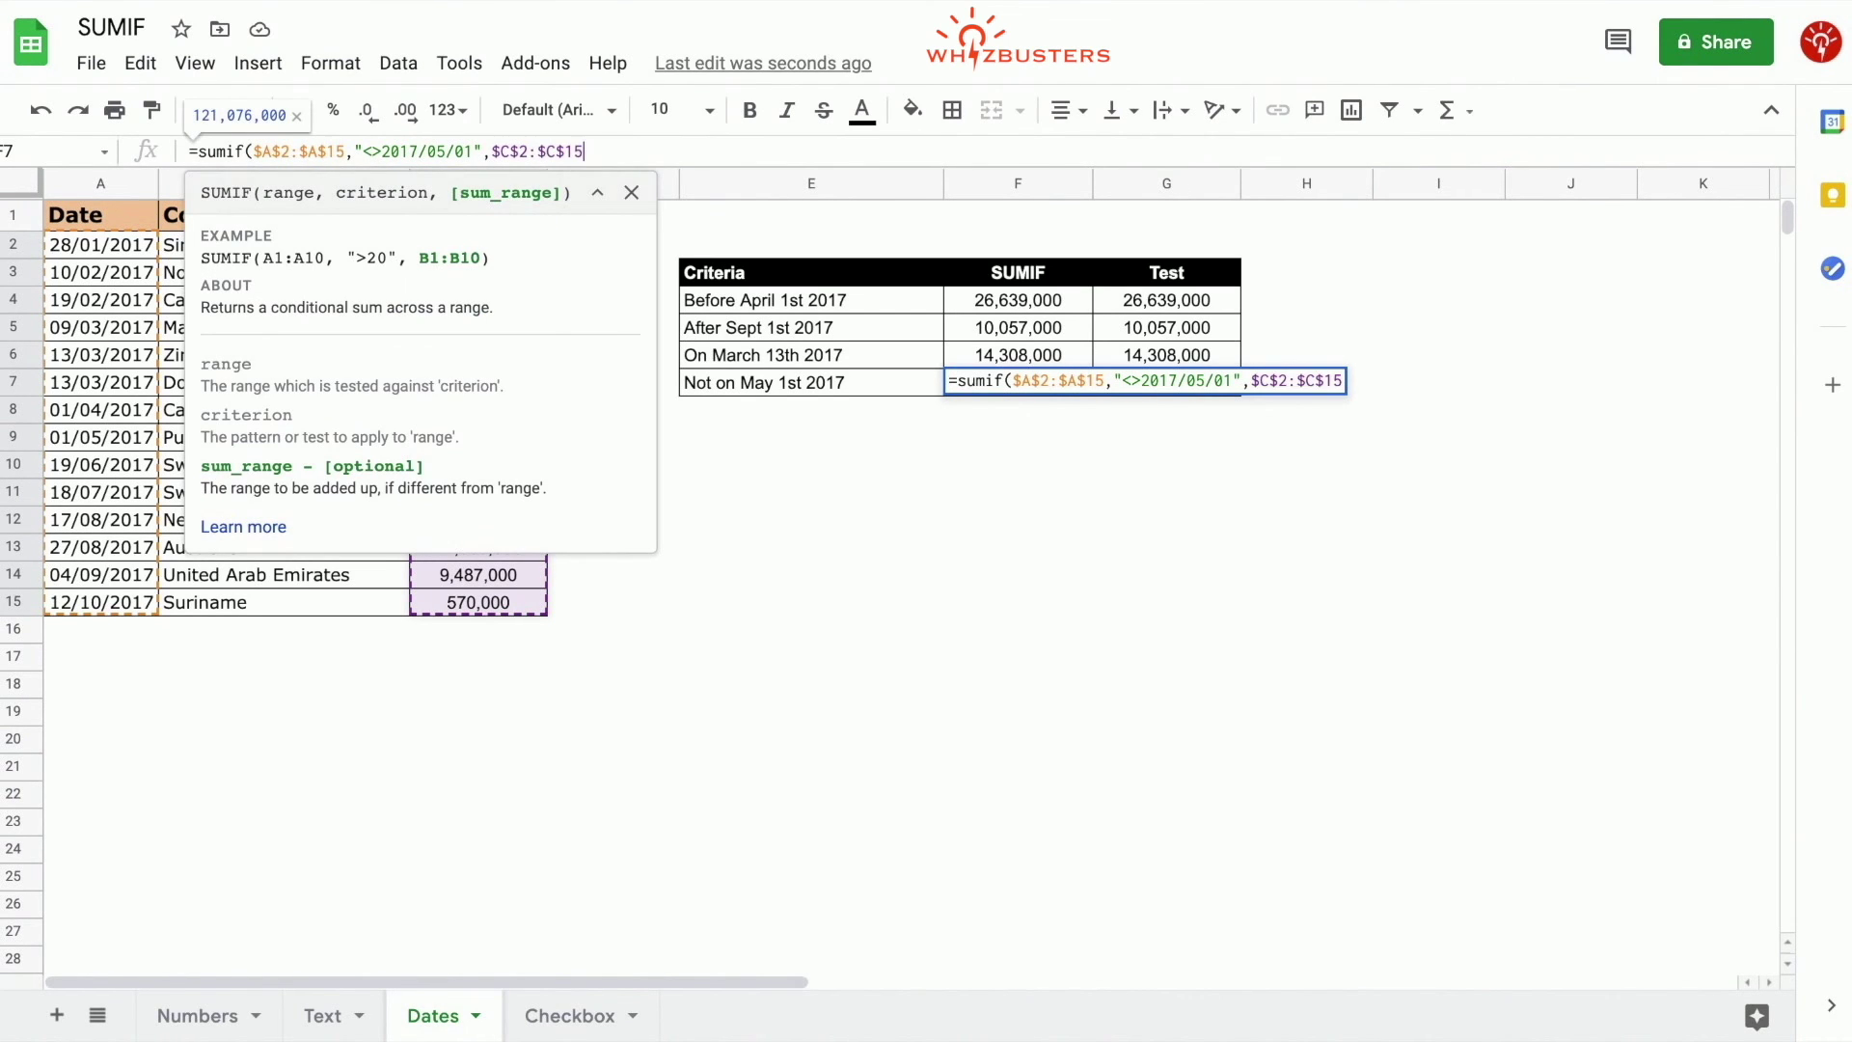
pyautogui.press('Return')
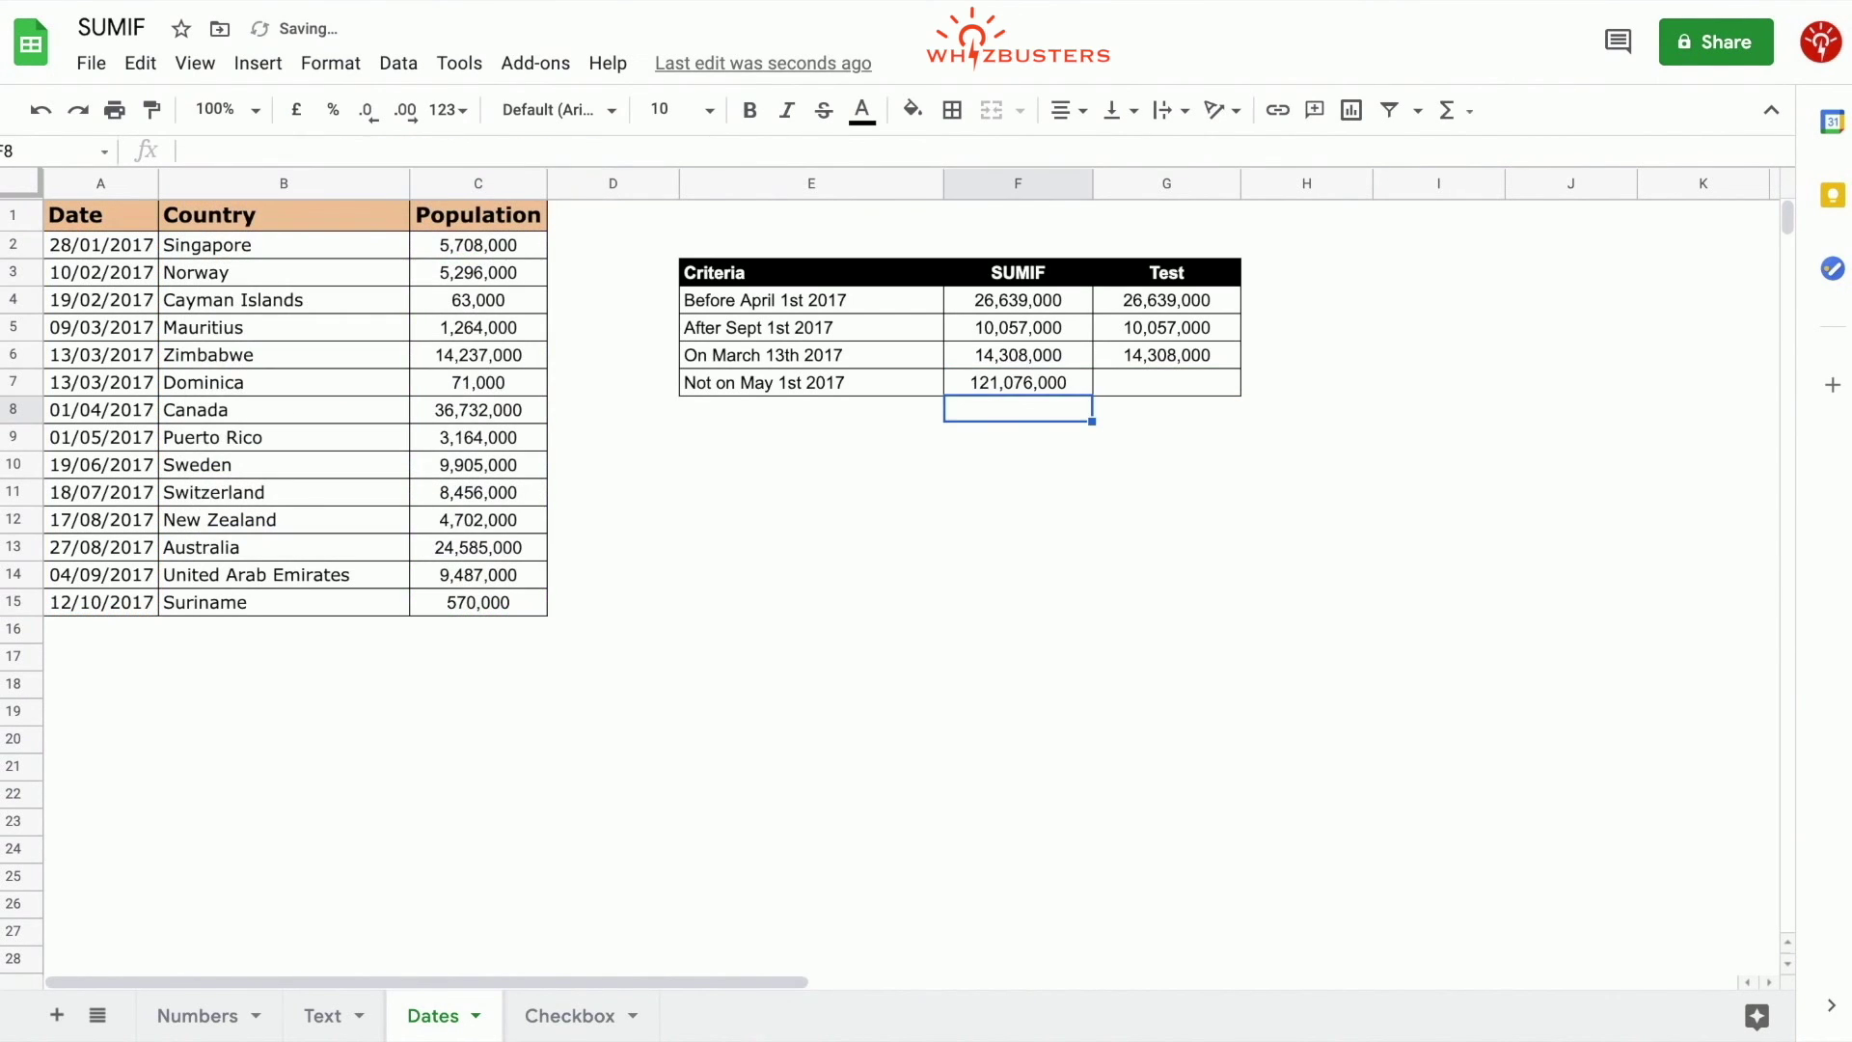
# Enter =sum(C2:C8,C10:C15) in G7, matching 121,076,000
pyautogui.click(1067, 384)
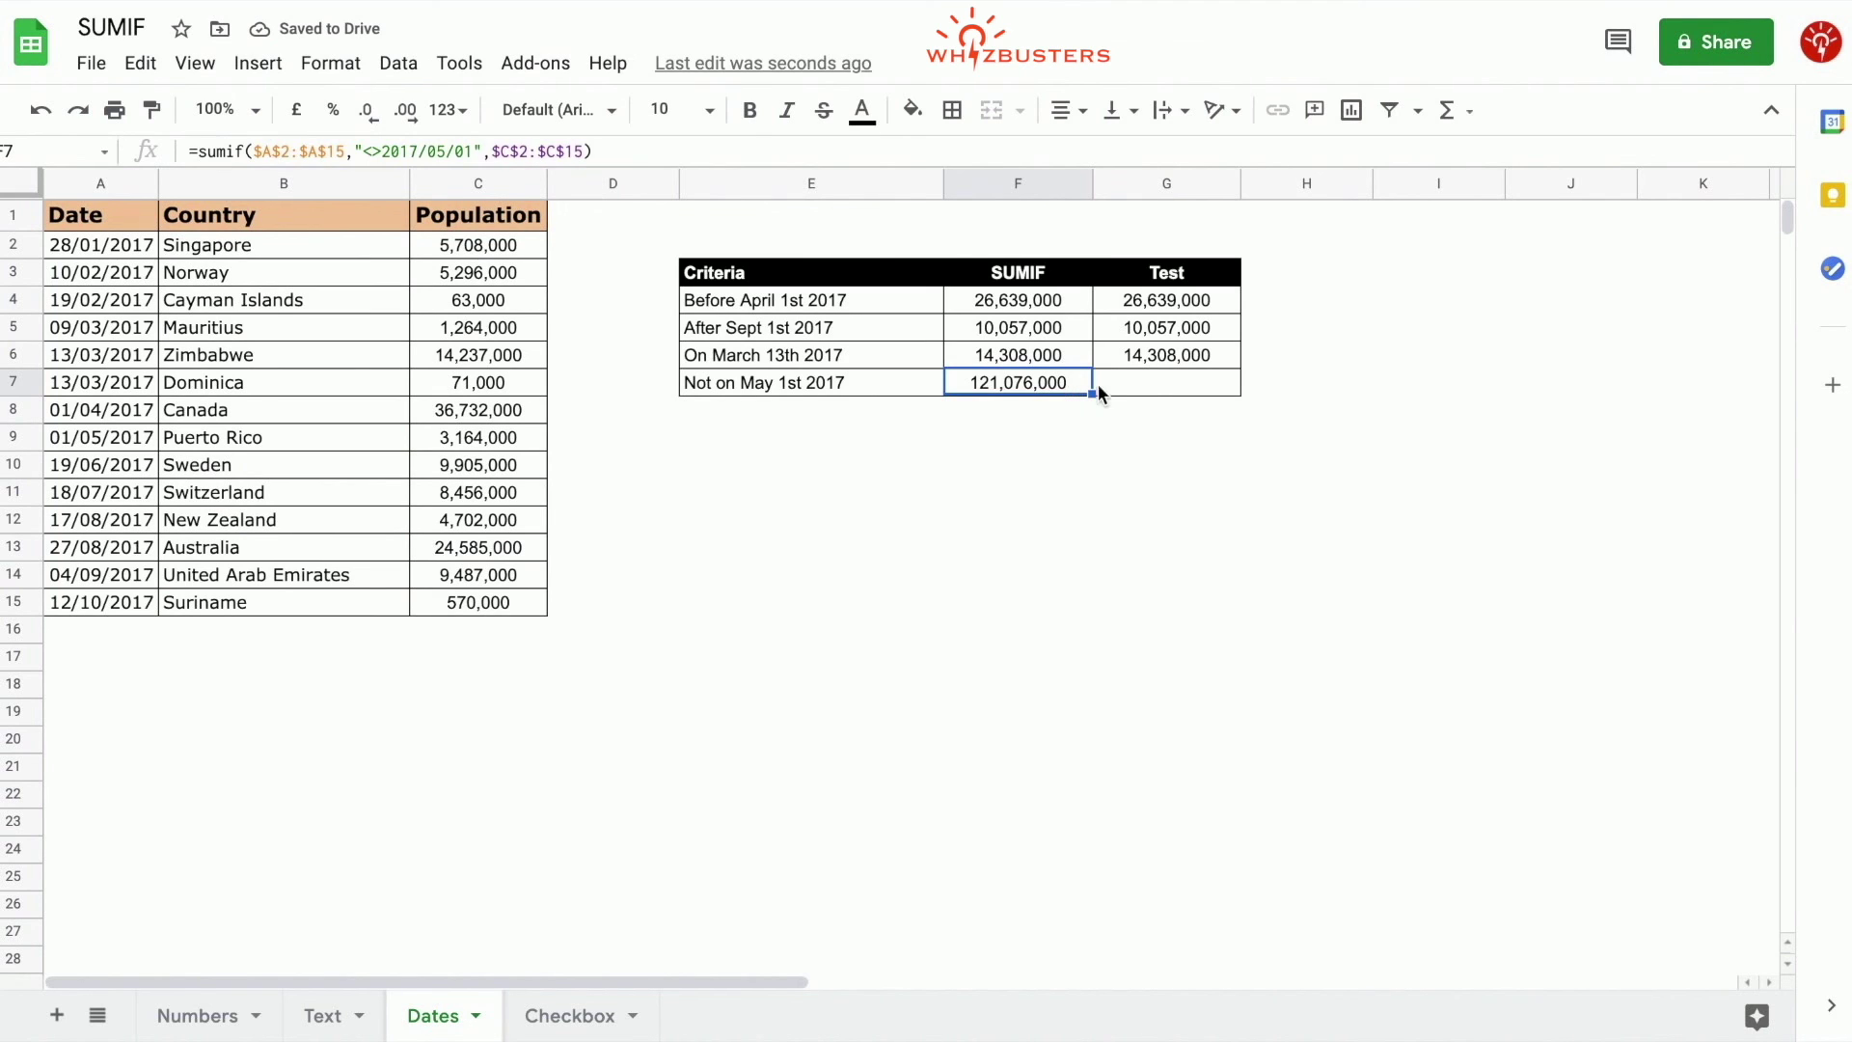
pyautogui.click(1156, 387)
pyautogui.write('=sum(')
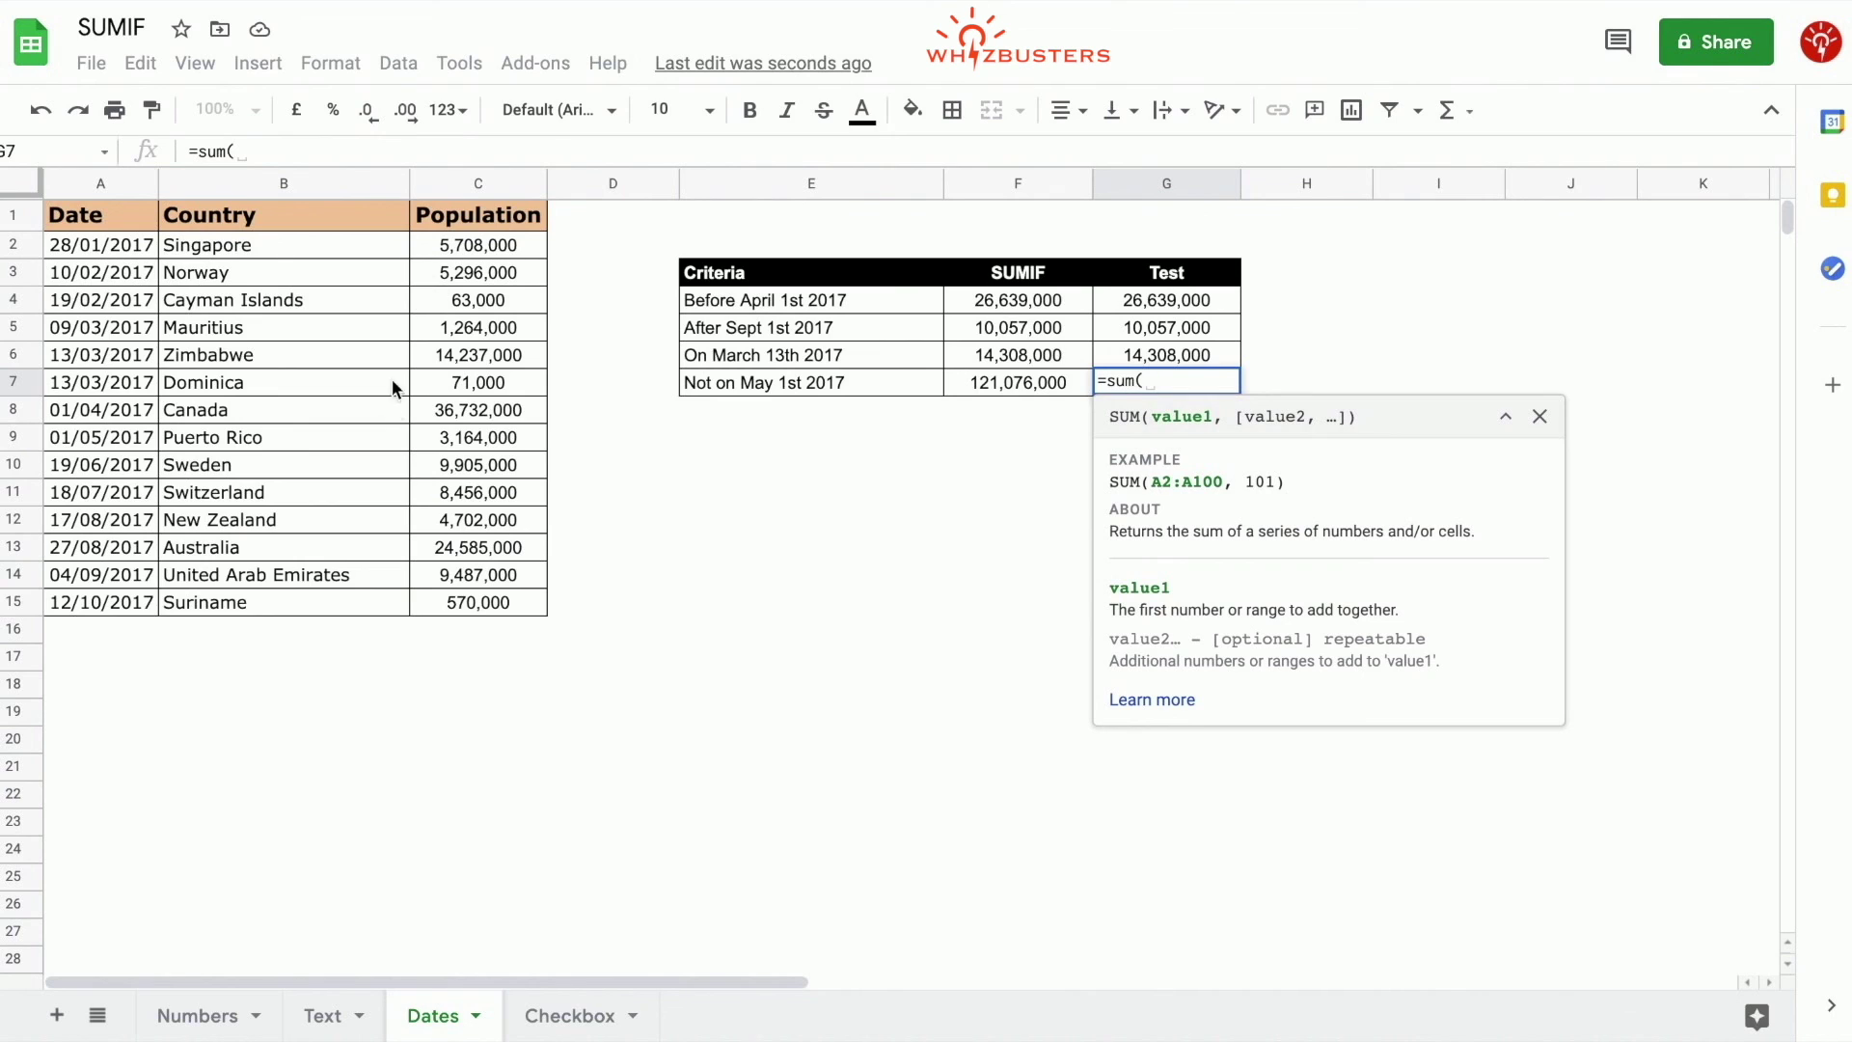
pyautogui.moveTo(482, 409); pyautogui.dragTo(489, 247)
pyautogui.write(',')
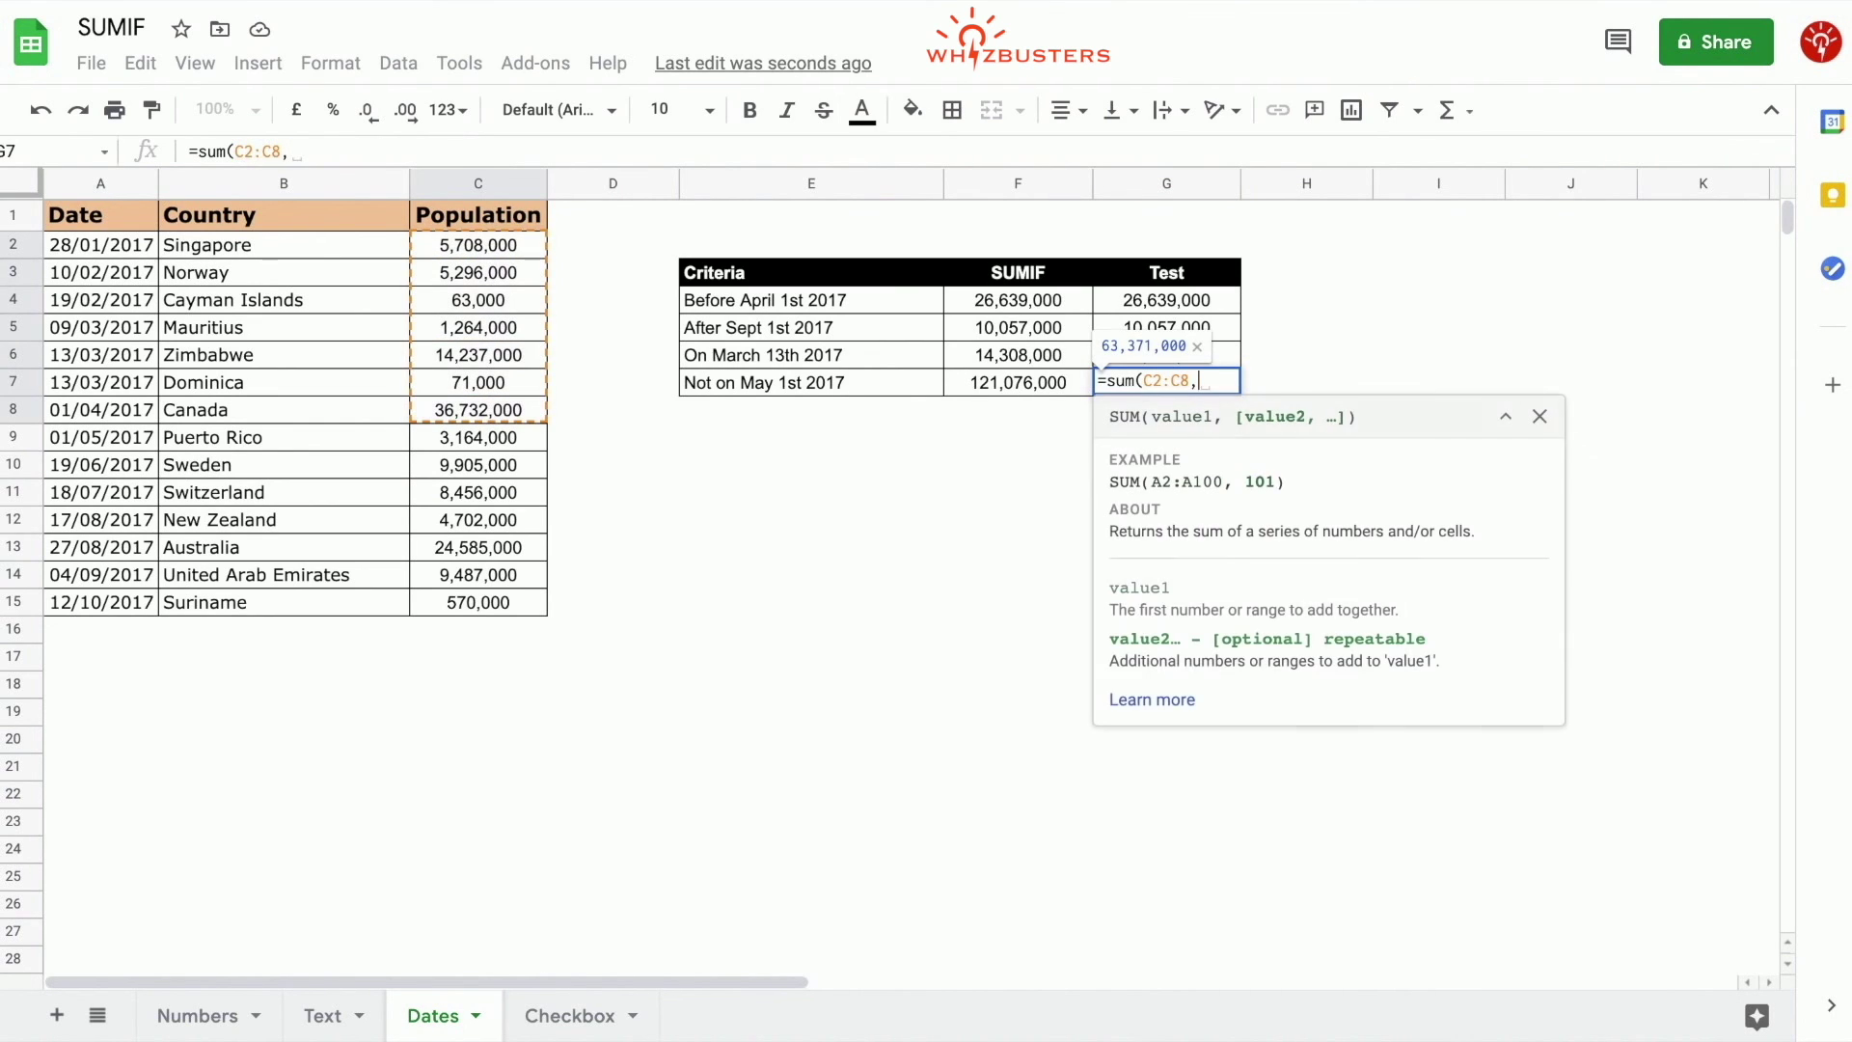
pyautogui.moveTo(478, 469); pyautogui.dragTo(478, 611)
pyautogui.press('Return')
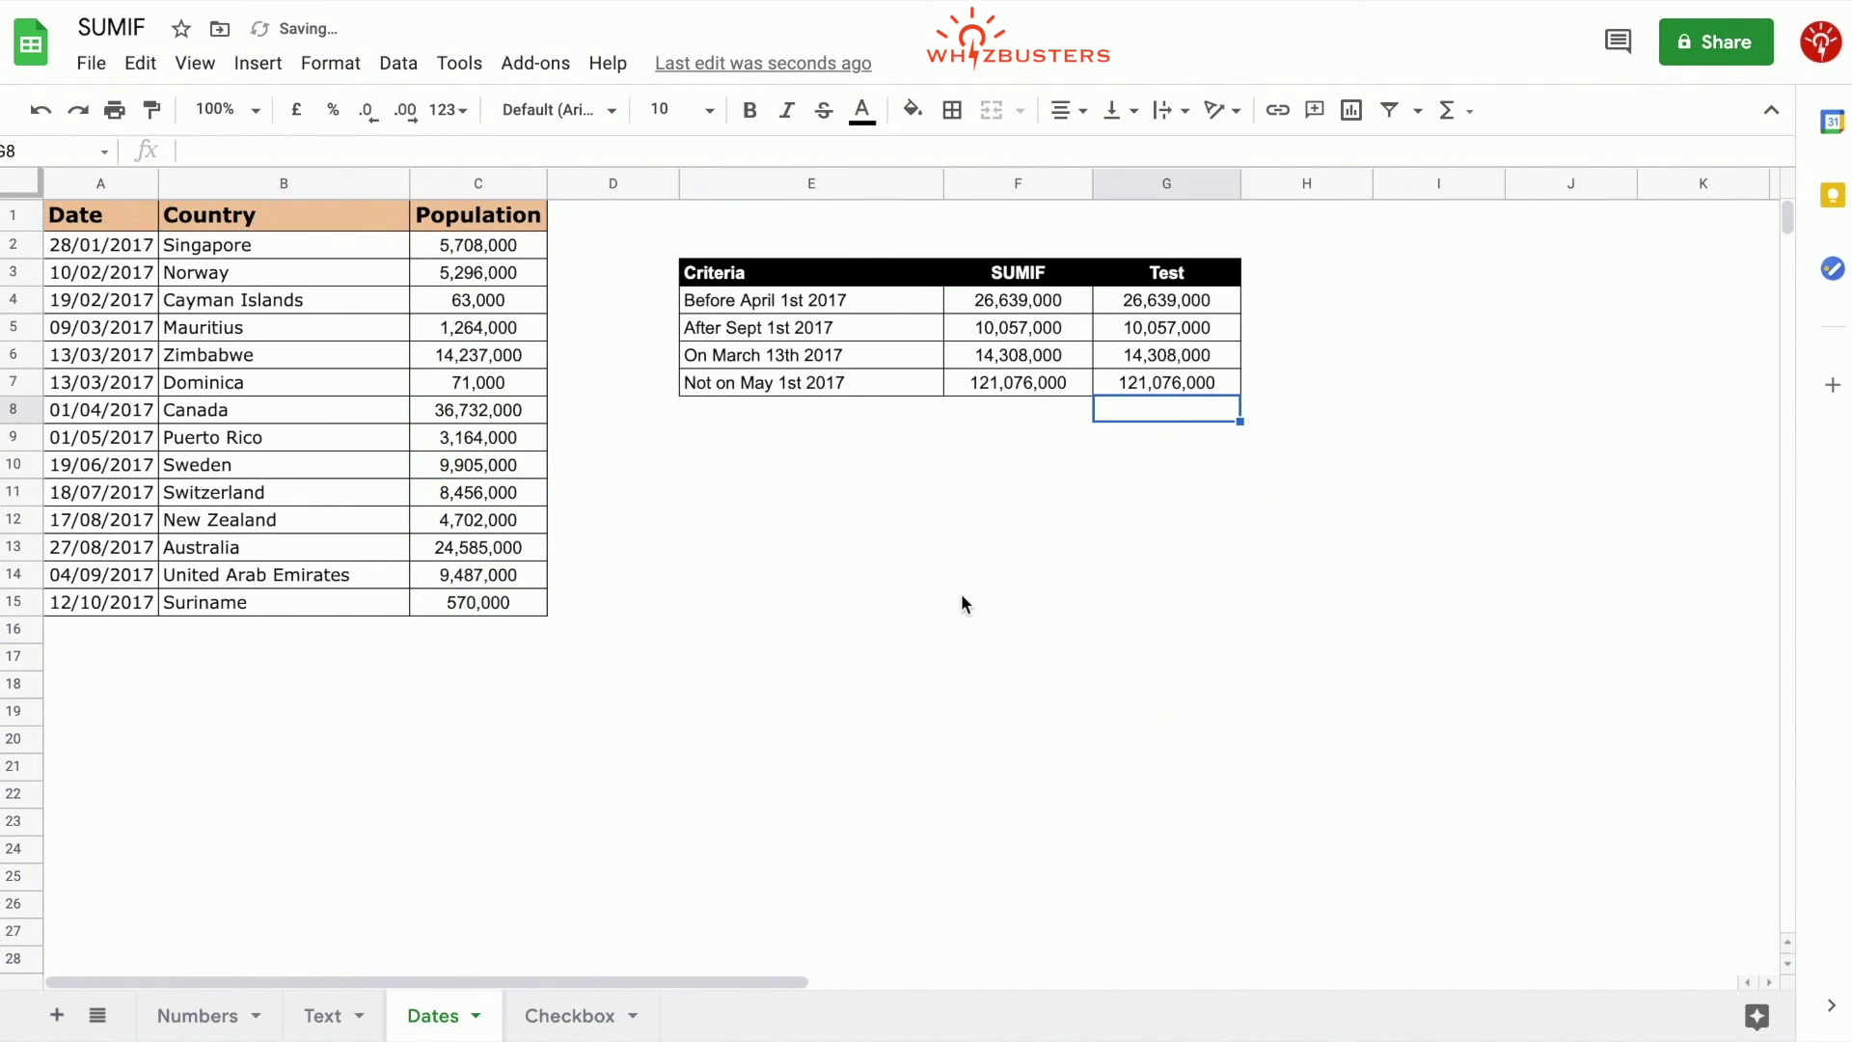